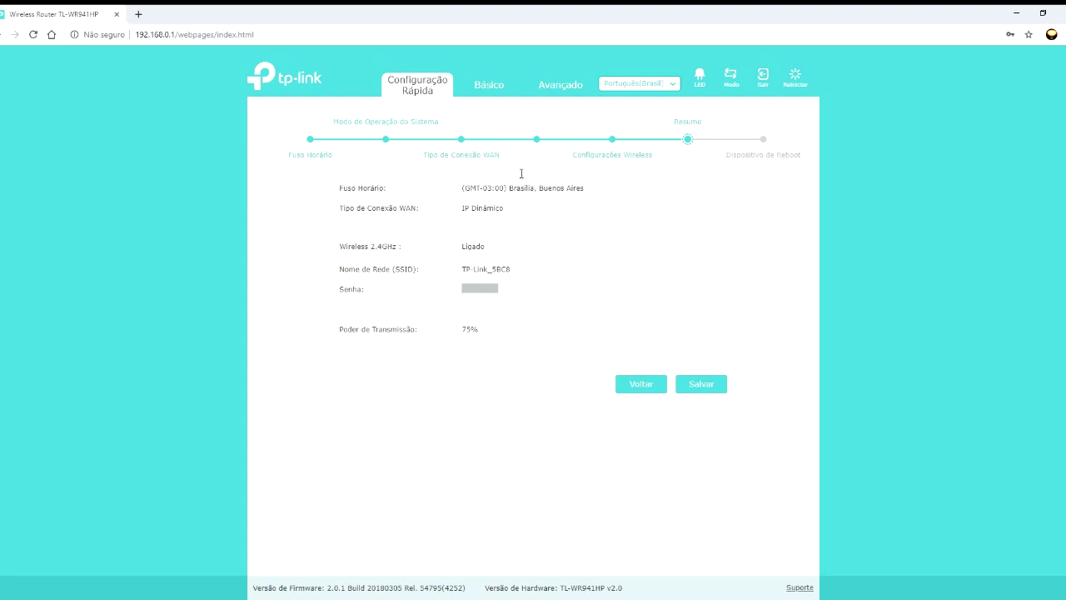
- Browse the Básico section's Internet and Wireless settings pages
click(489, 88)
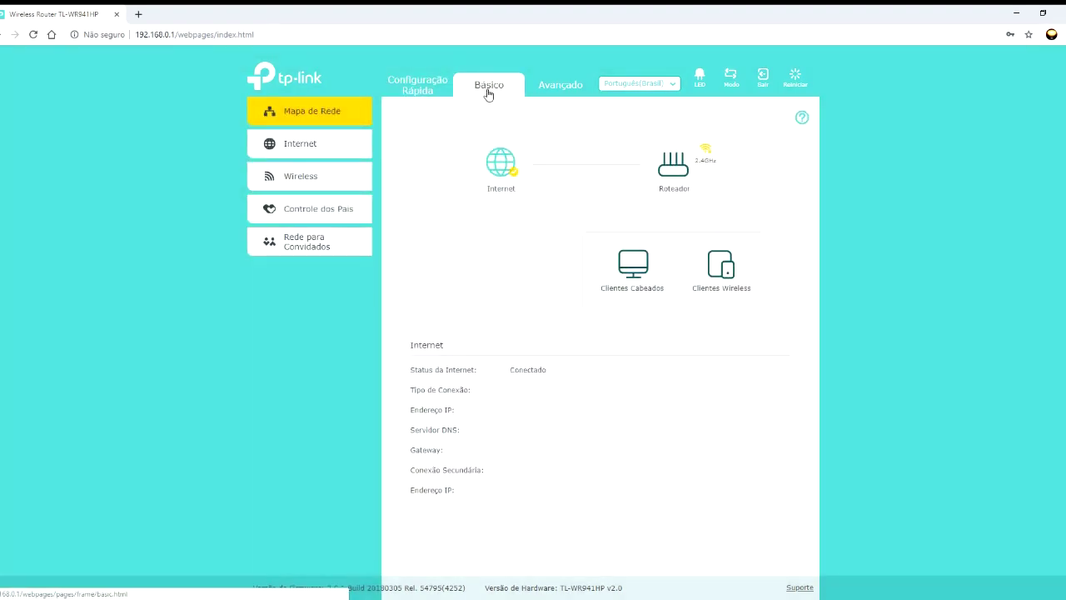
click(329, 144)
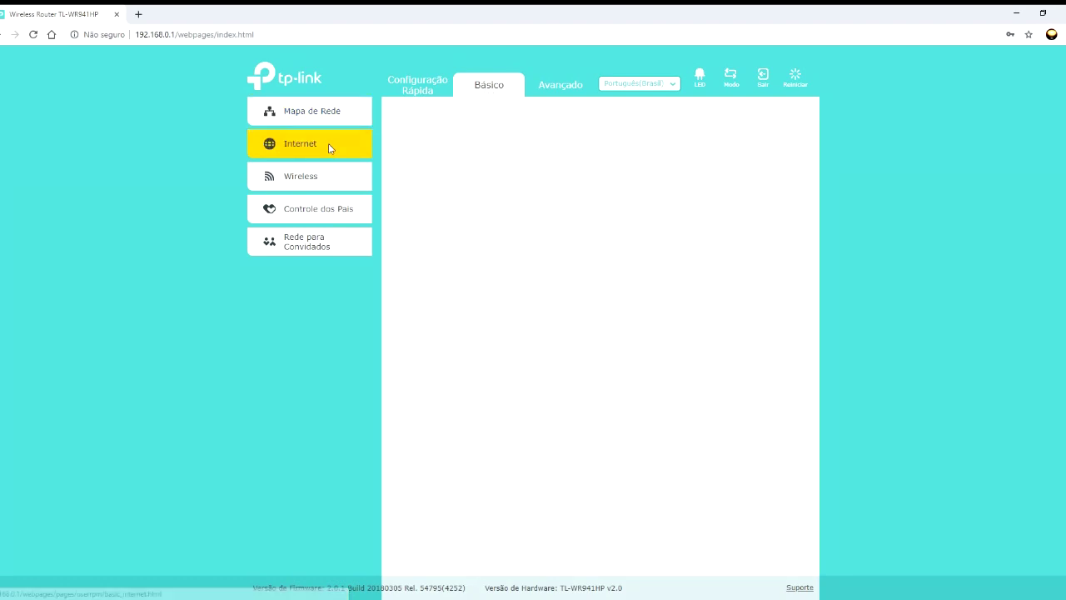
click(298, 182)
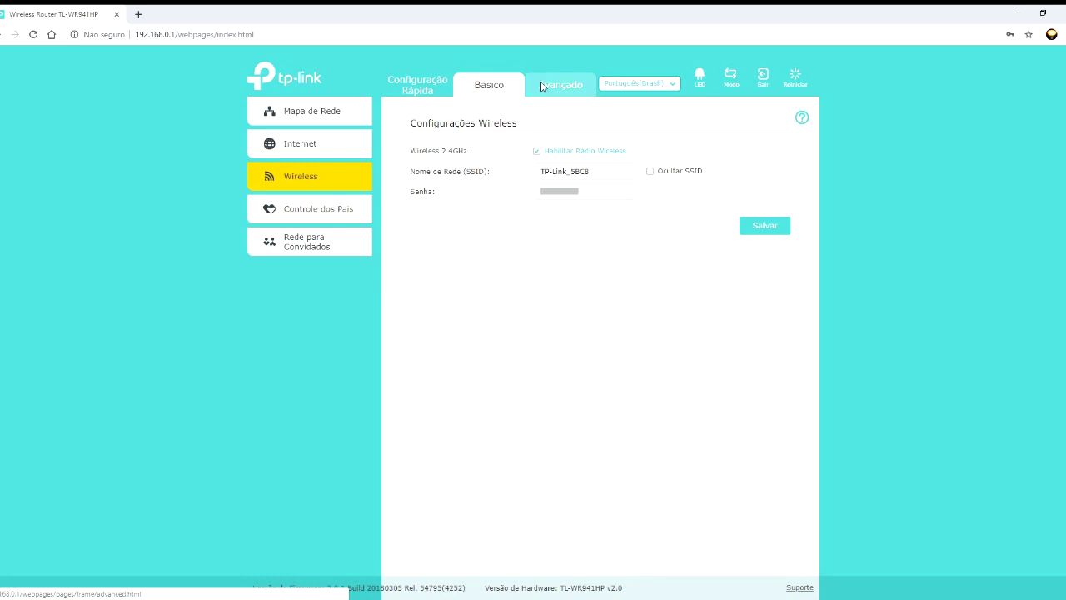
- Switch to the Avançado status page with the Rede and Wireless sidebar groups expanded
click(541, 87)
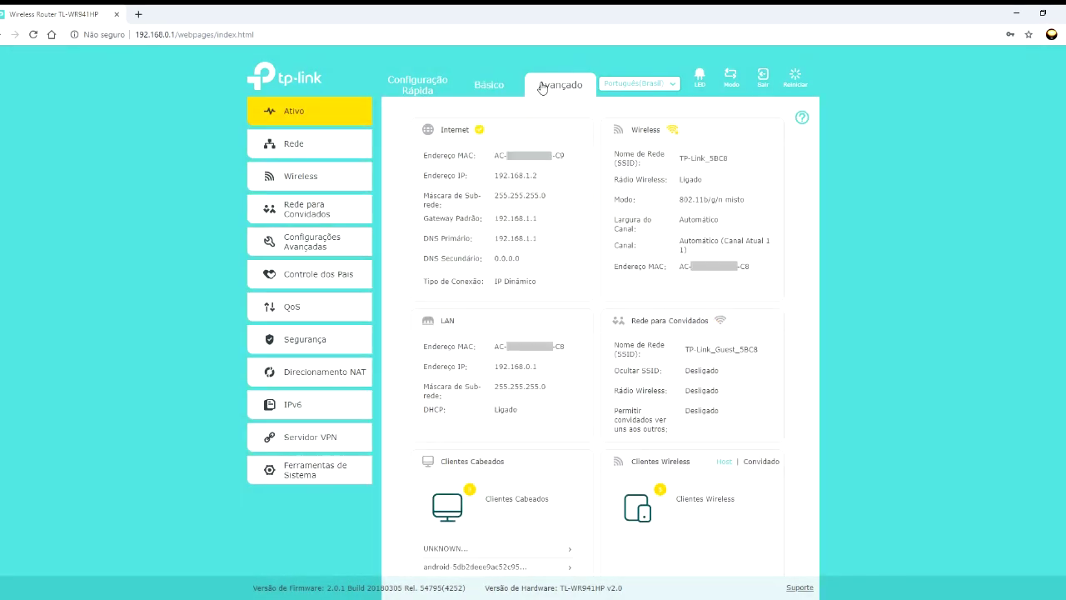
click(298, 147)
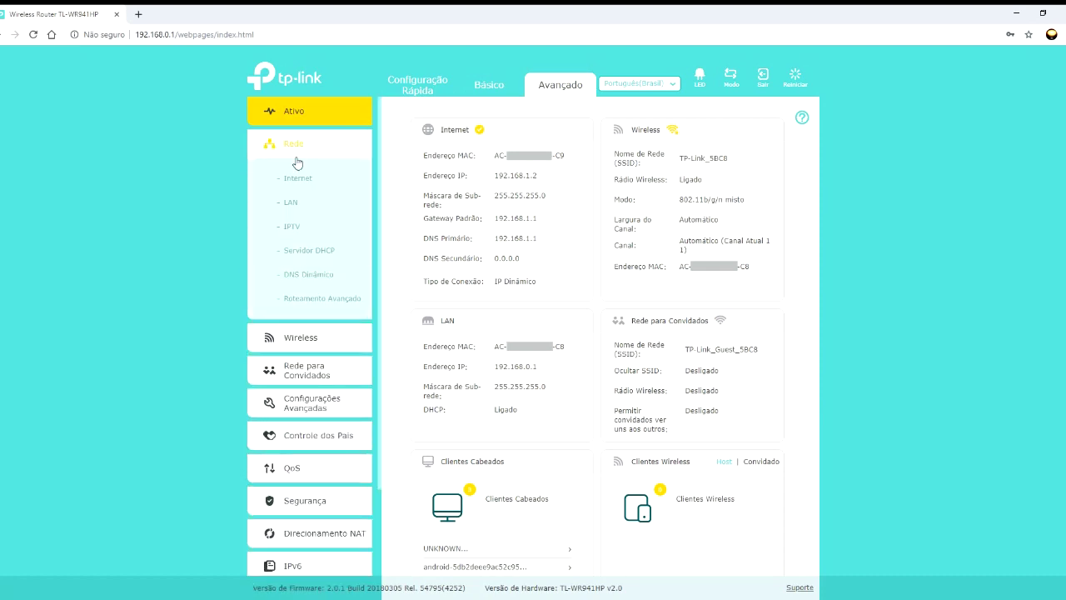
click(300, 338)
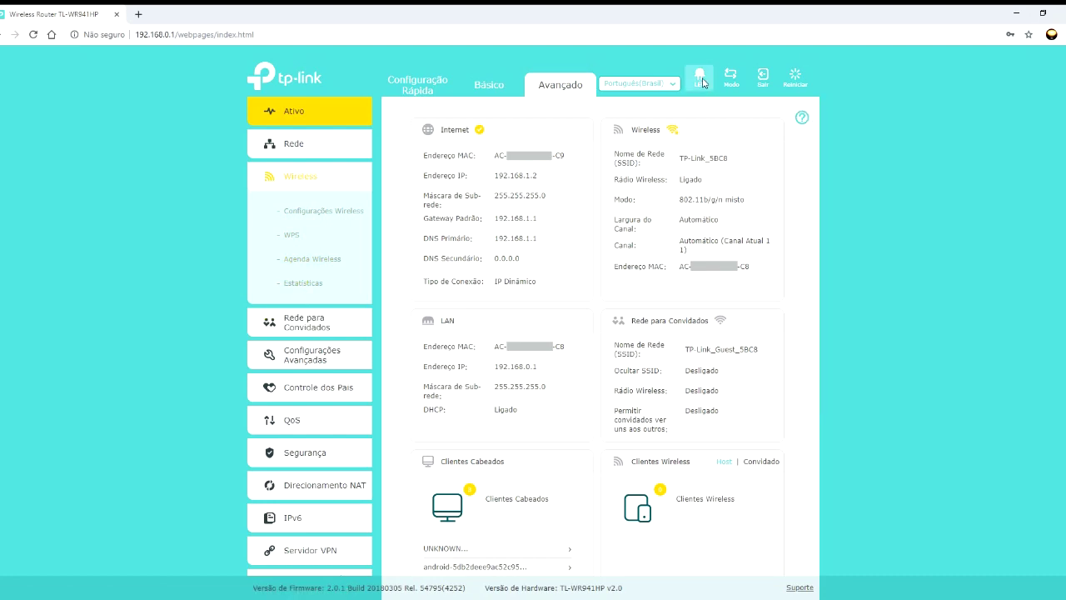
click(663, 85)
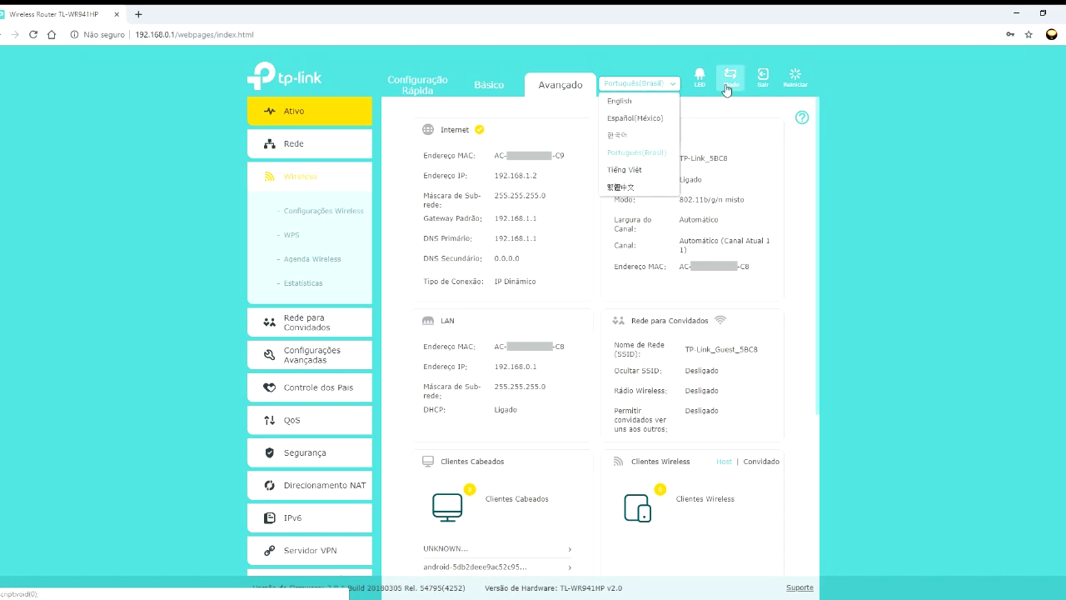
click(701, 81)
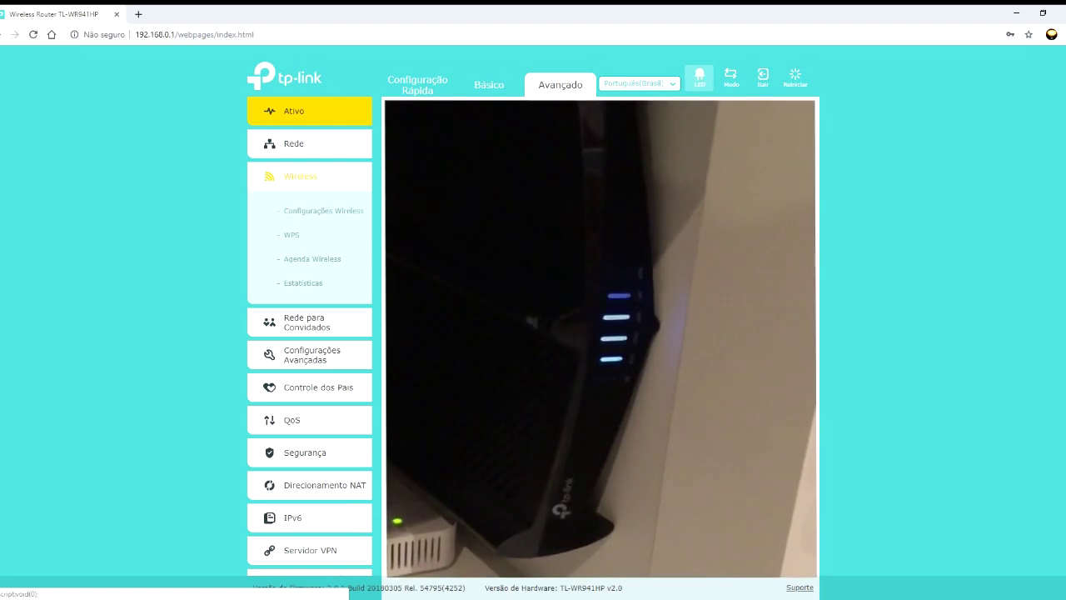
click(700, 78)
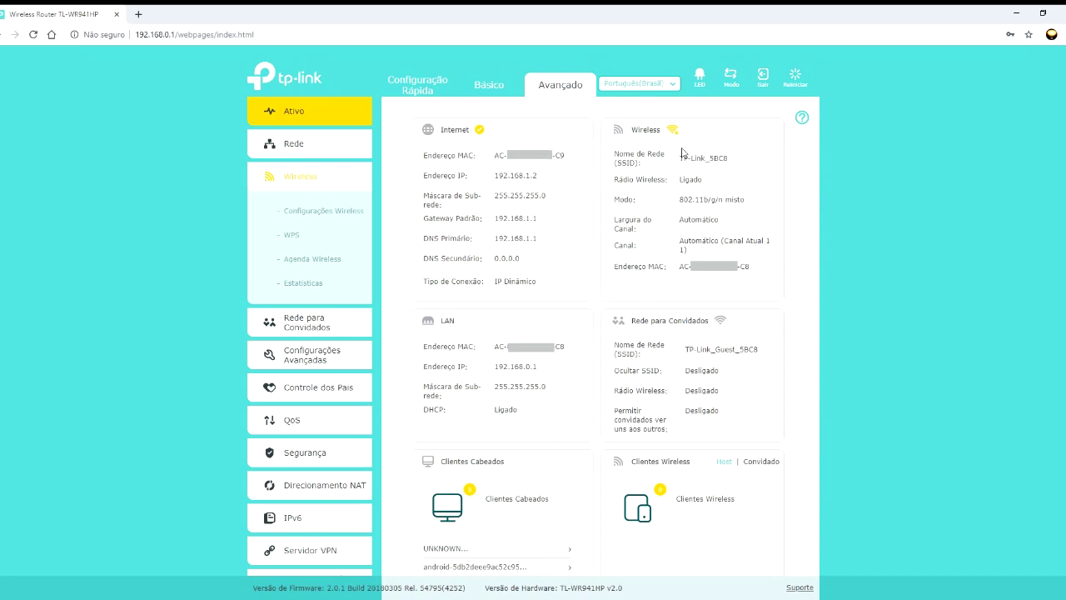
- Compare the Access Point, Roteador and Repetidor modes, then save Repetidor as the operating mode
click(731, 77)
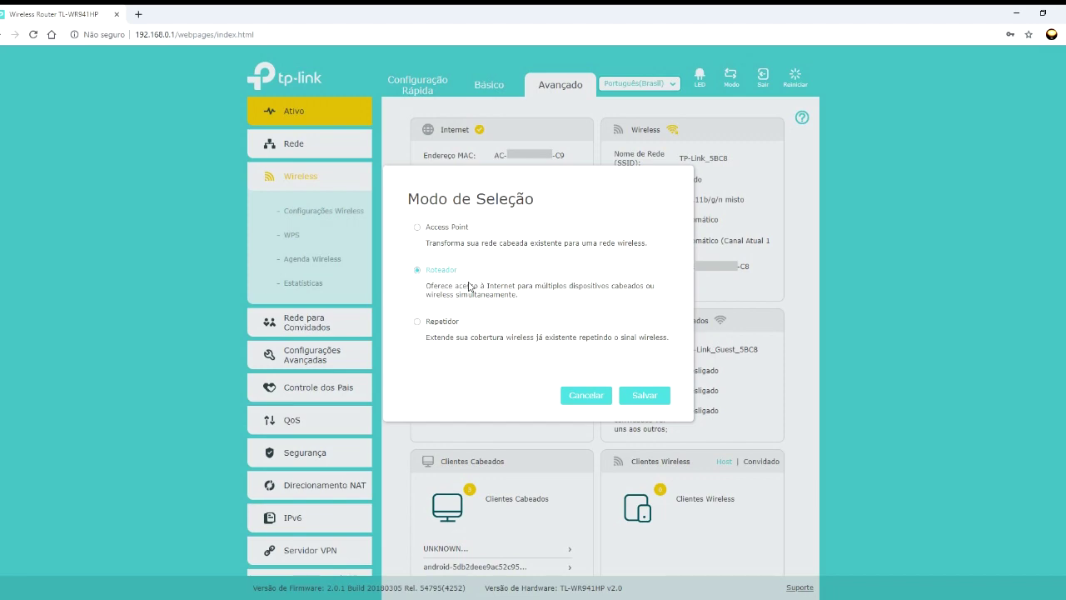
click(444, 326)
click(453, 230)
click(436, 271)
click(421, 246)
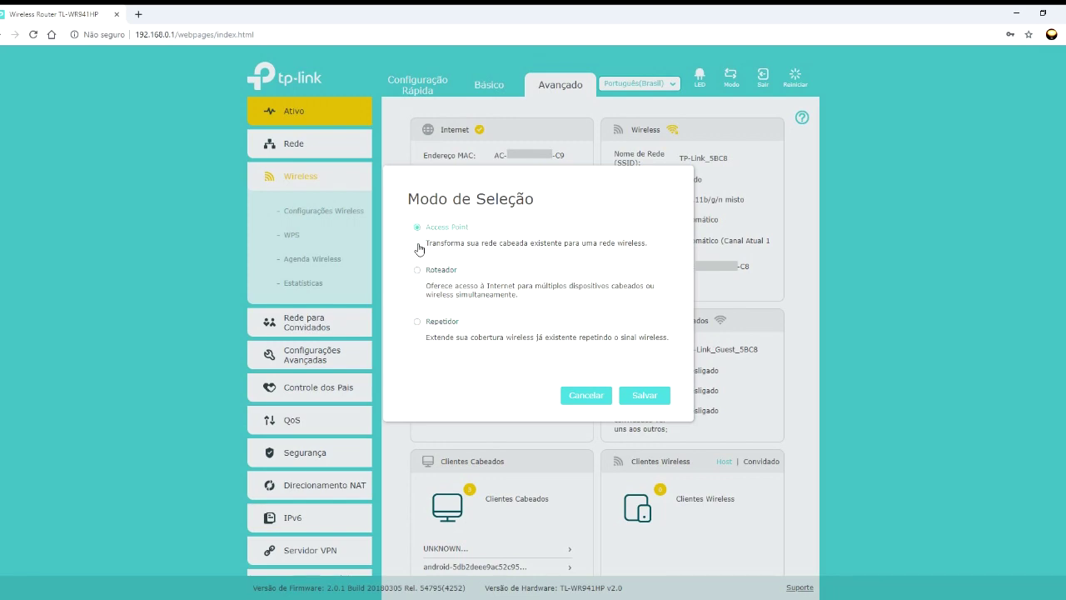
click(429, 321)
click(432, 235)
click(433, 323)
click(434, 274)
click(433, 325)
click(649, 398)
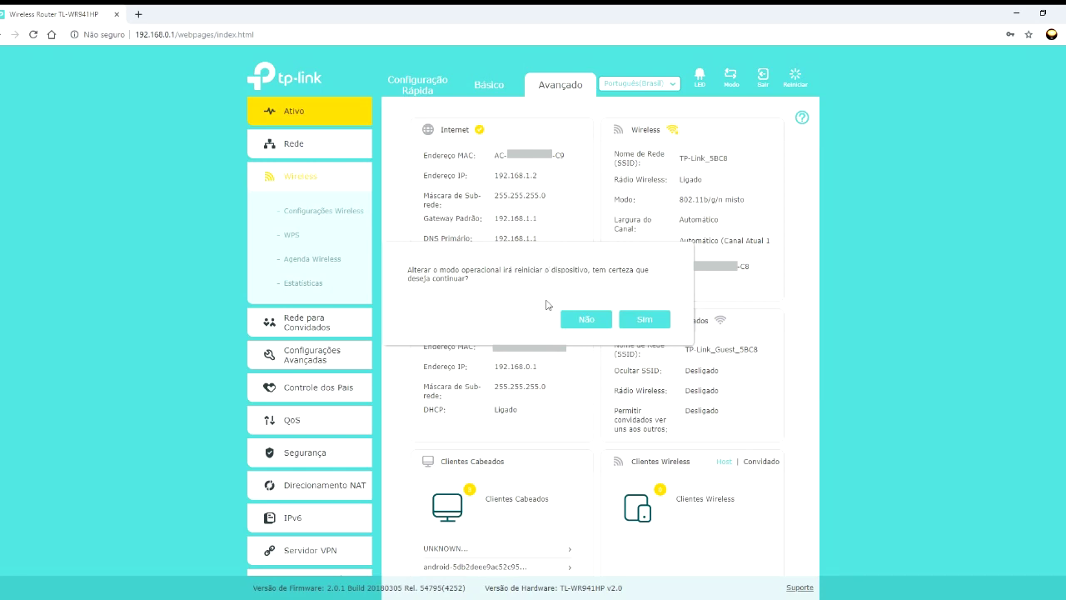
- Confirm the Repetidor mode change, then log back in with the admin password after restart
click(649, 322)
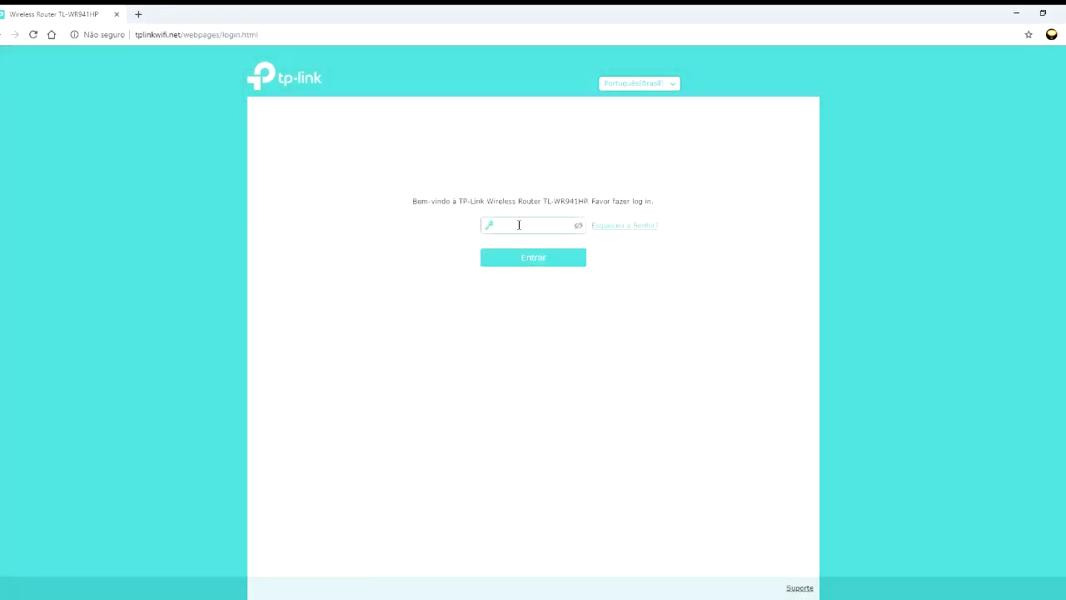
text(adm)
key(Return)
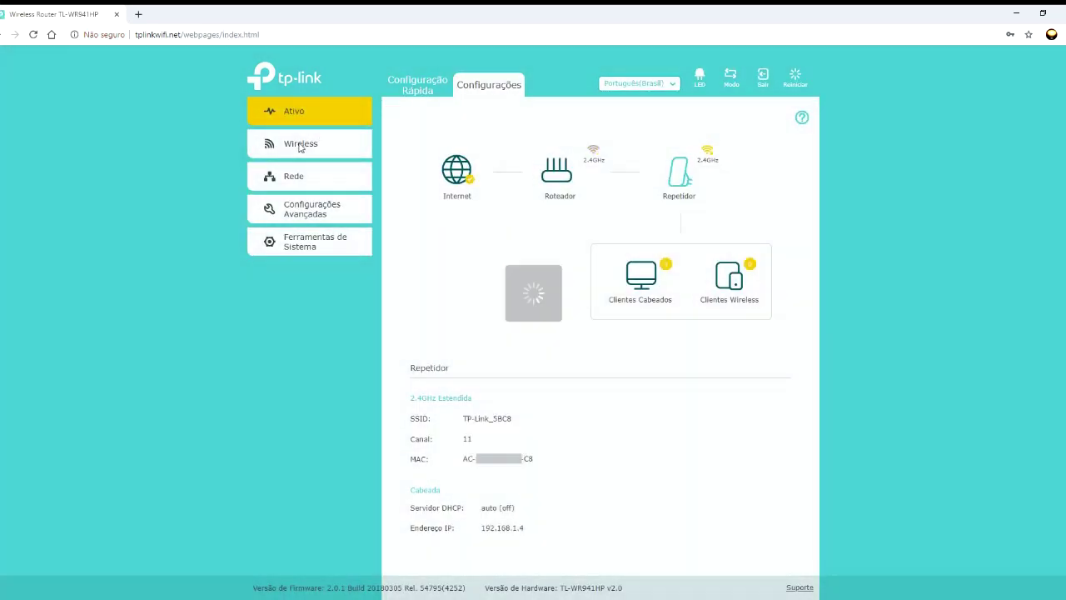
- Enable Conectar à Rede 2.4GHz under Wireless and run the Wi-Fi scanner for nearby networks
click(301, 145)
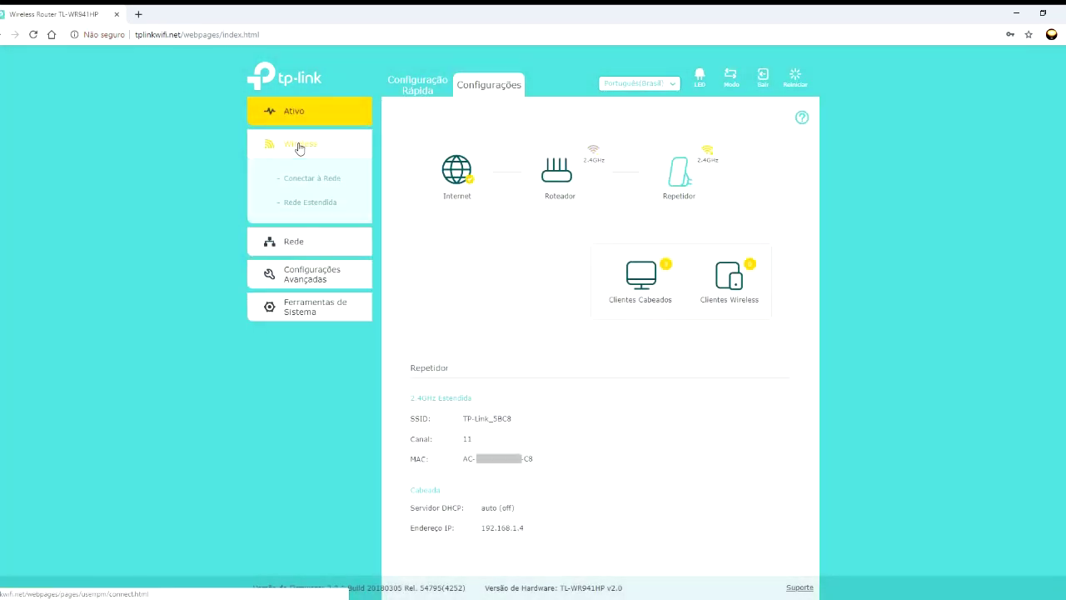
click(307, 177)
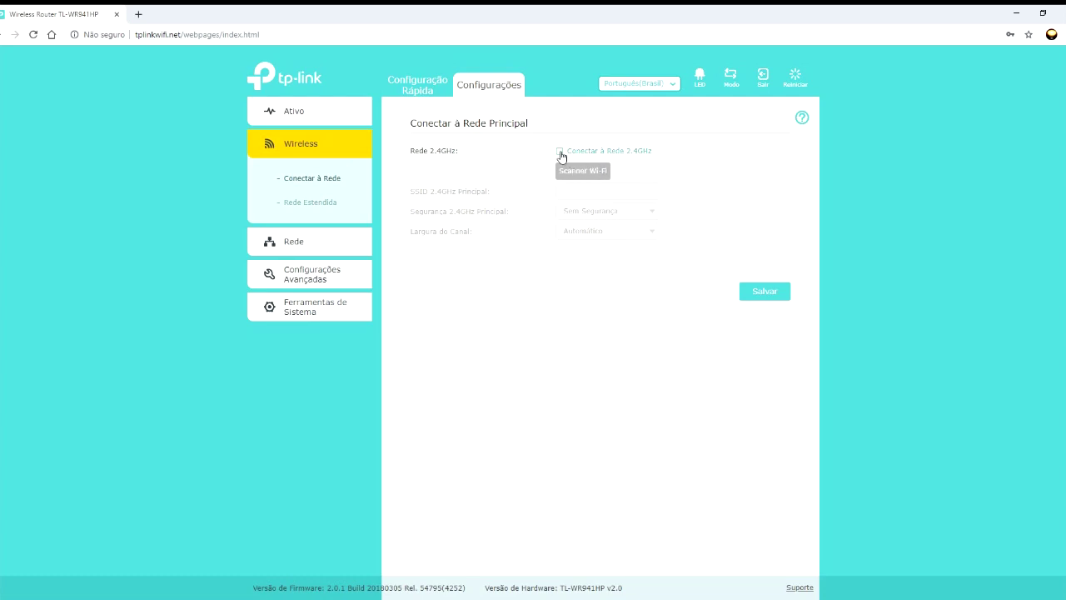
click(559, 152)
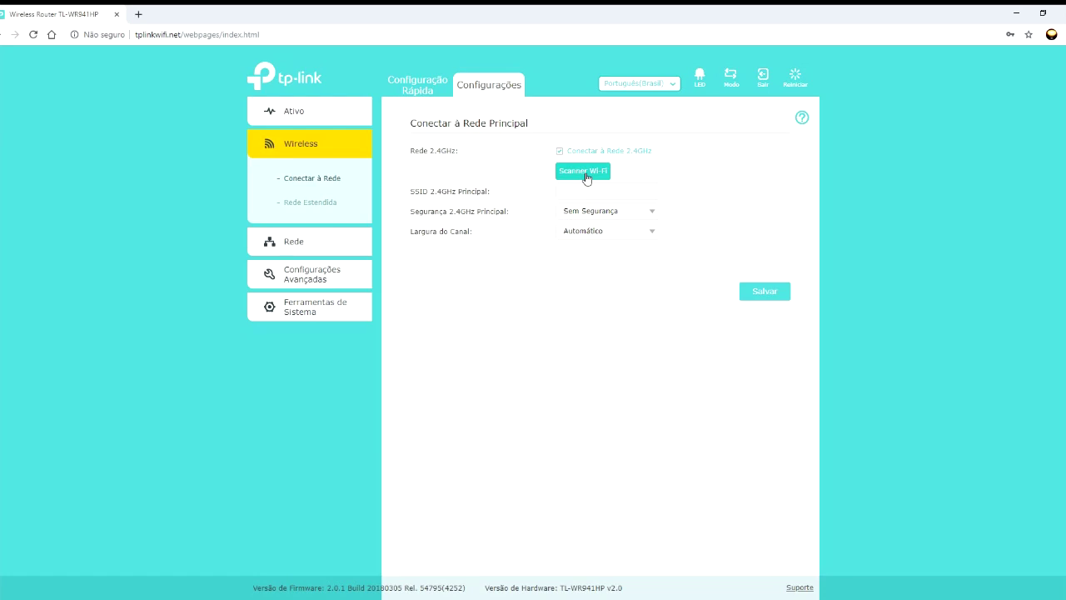
click(587, 173)
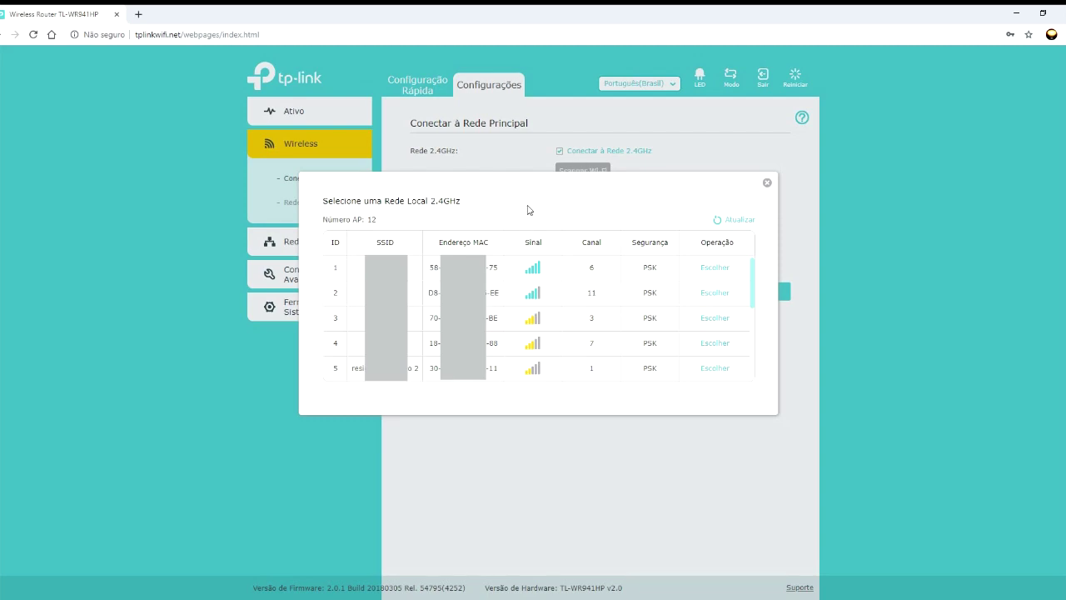
- Review the channels of the 12 scanned access points, then close the scanner dialog
drag(754, 272, 749, 339)
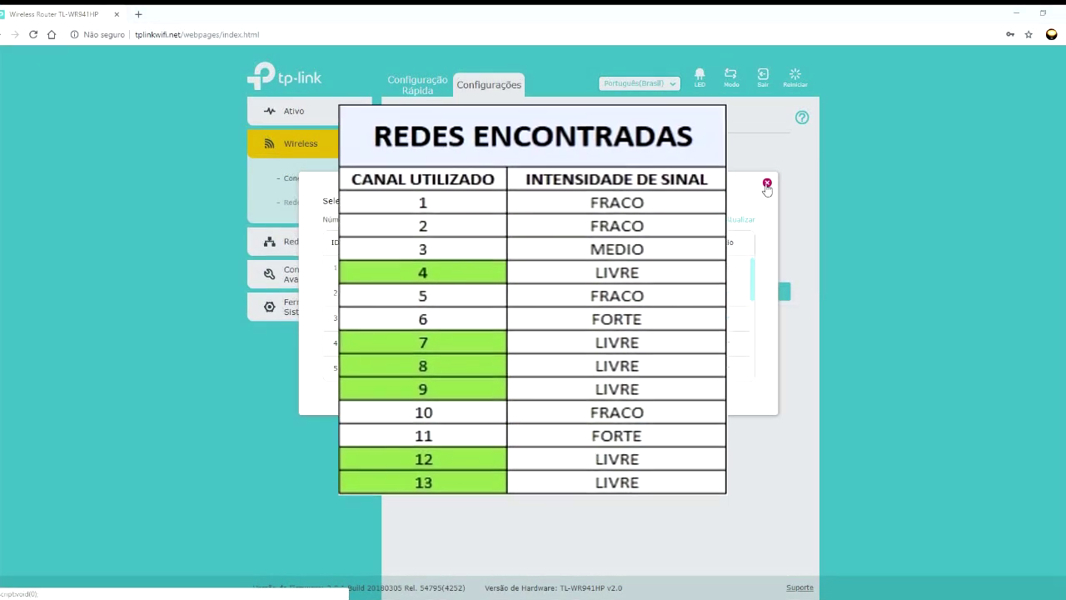
click(767, 185)
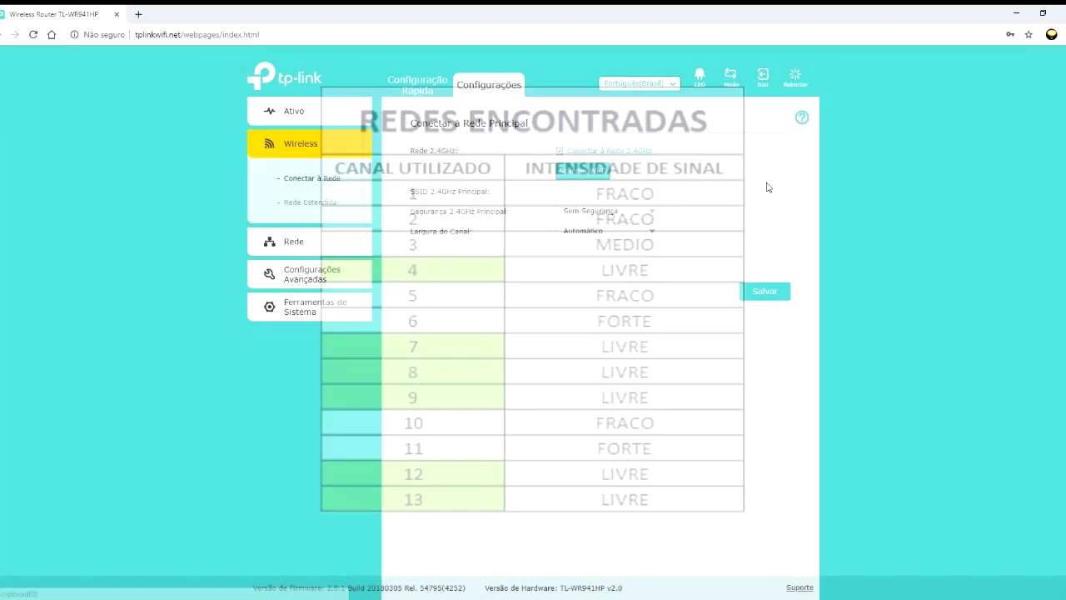
- Save Roteador as the operating mode and confirm the device restart
click(730, 79)
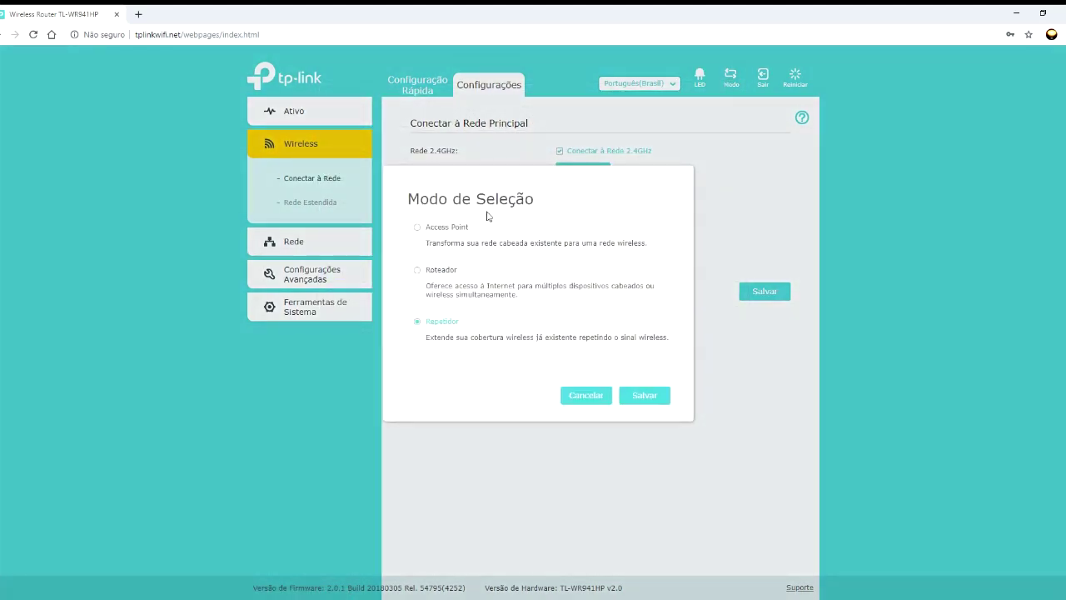
click(445, 272)
click(651, 400)
click(634, 327)
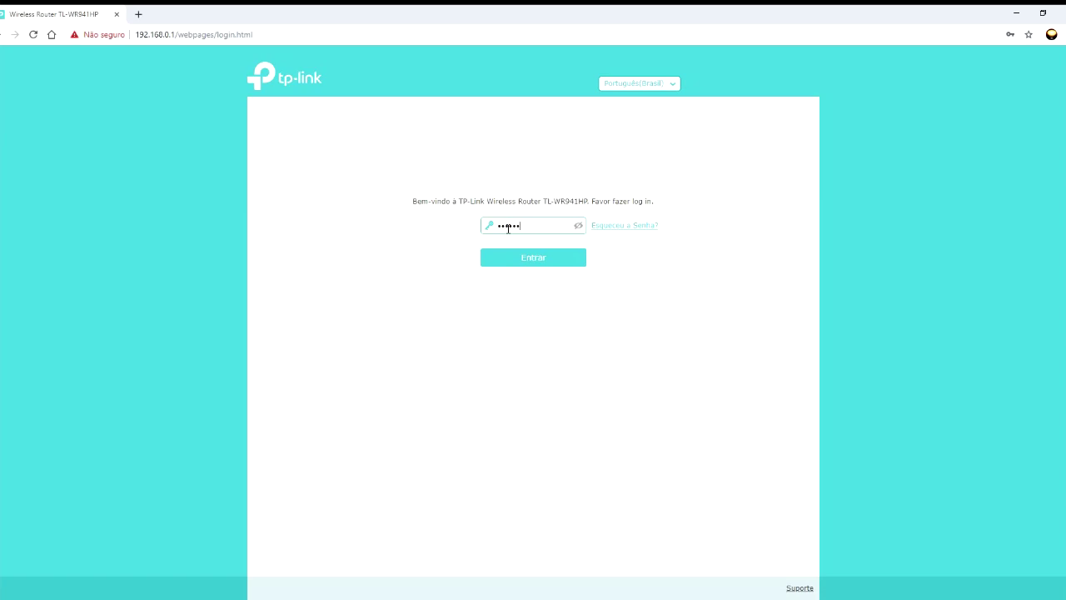
- Log back in with the entered password and go to the Avançado section
key(Return)
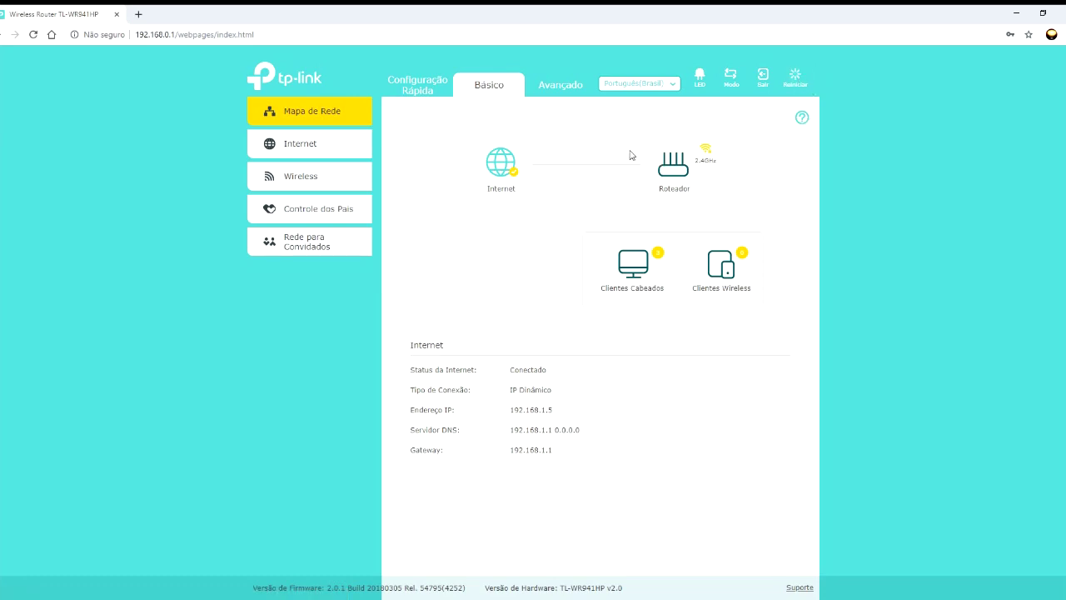
click(572, 93)
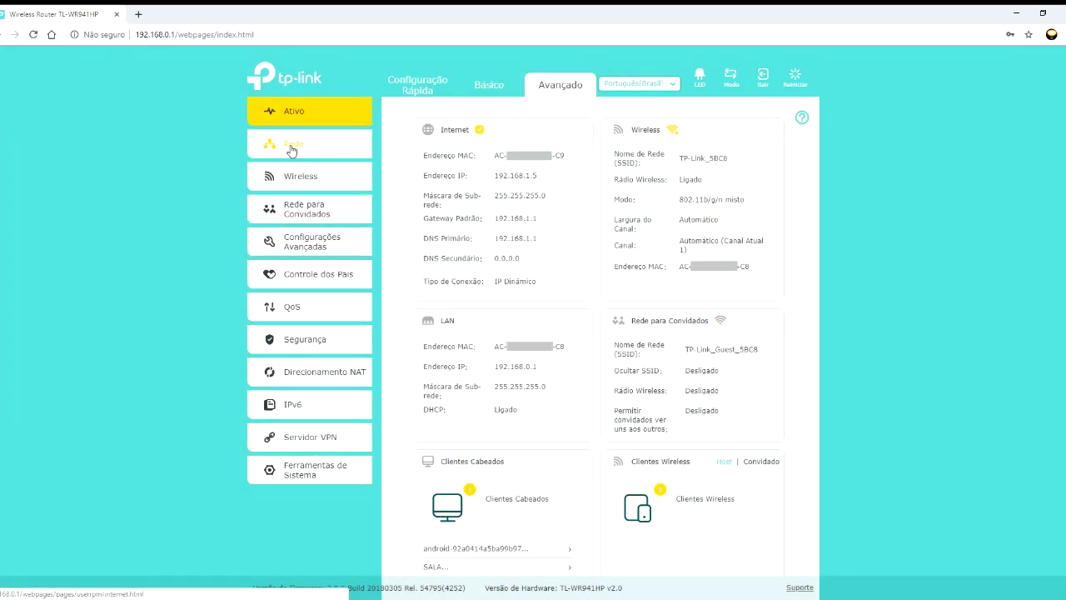
- View the IPv4 internet settings under Rede > Internet, then open the IPv6 settings page
click(292, 147)
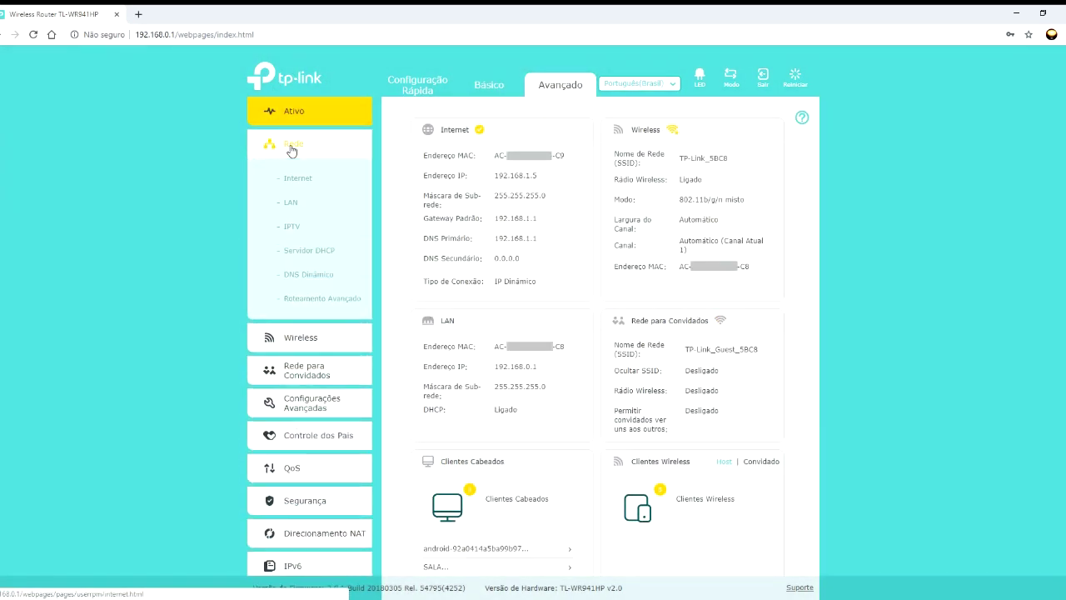
click(293, 178)
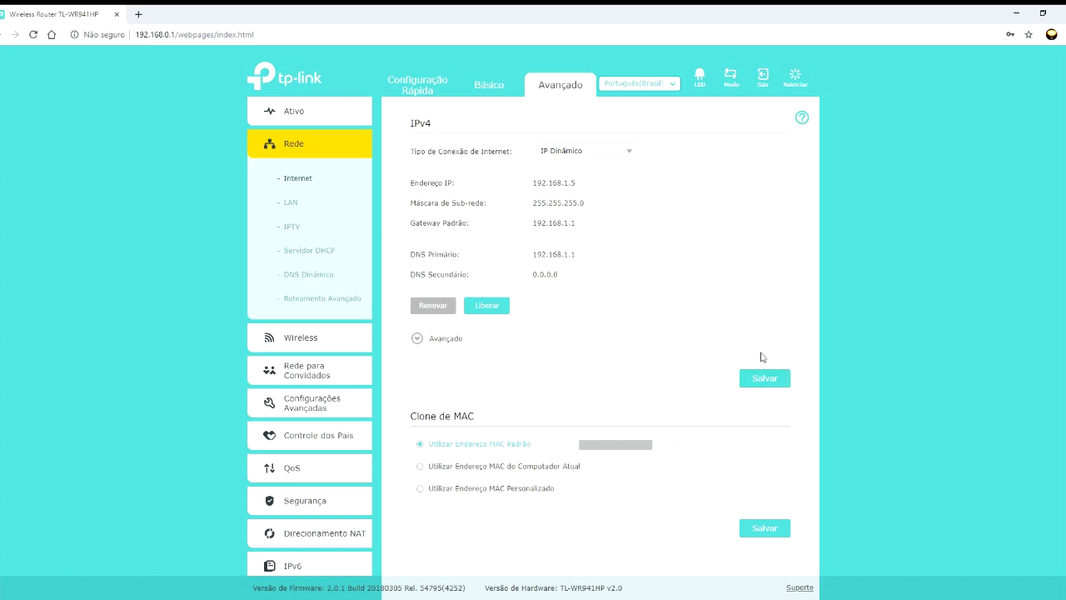
click(328, 338)
click(307, 392)
click(291, 405)
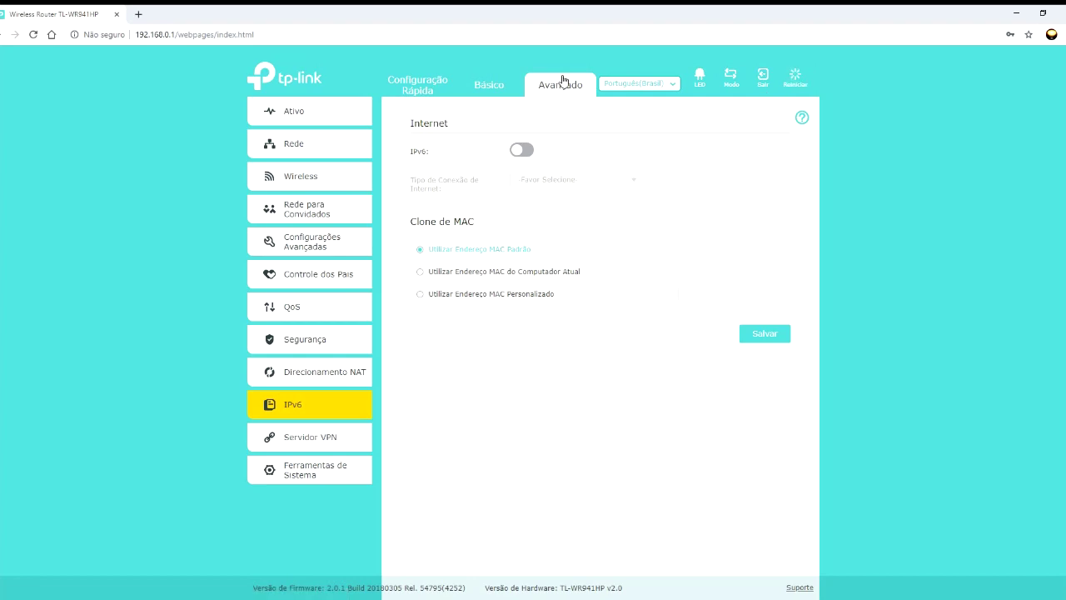
- Open Ativo in the Avançado sidebar to load the router status overview
click(283, 114)
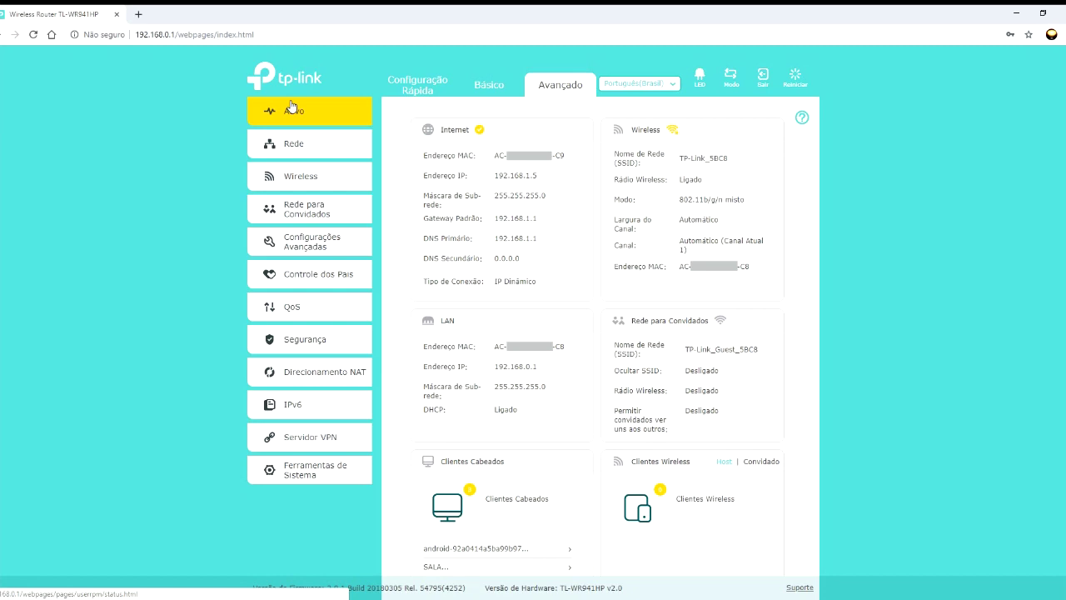
- Reload Ativo, scroll down to the Desempenho CPU and memory figures, and expand Rede
click(293, 117)
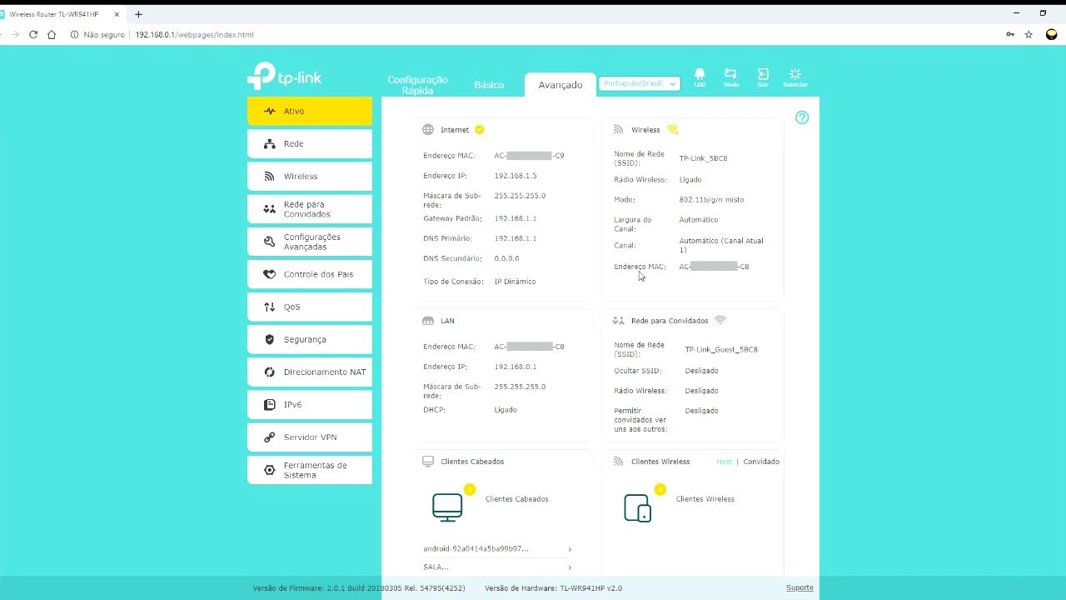
scroll(637, 277, down, 2)
scroll(635, 276, down, 1)
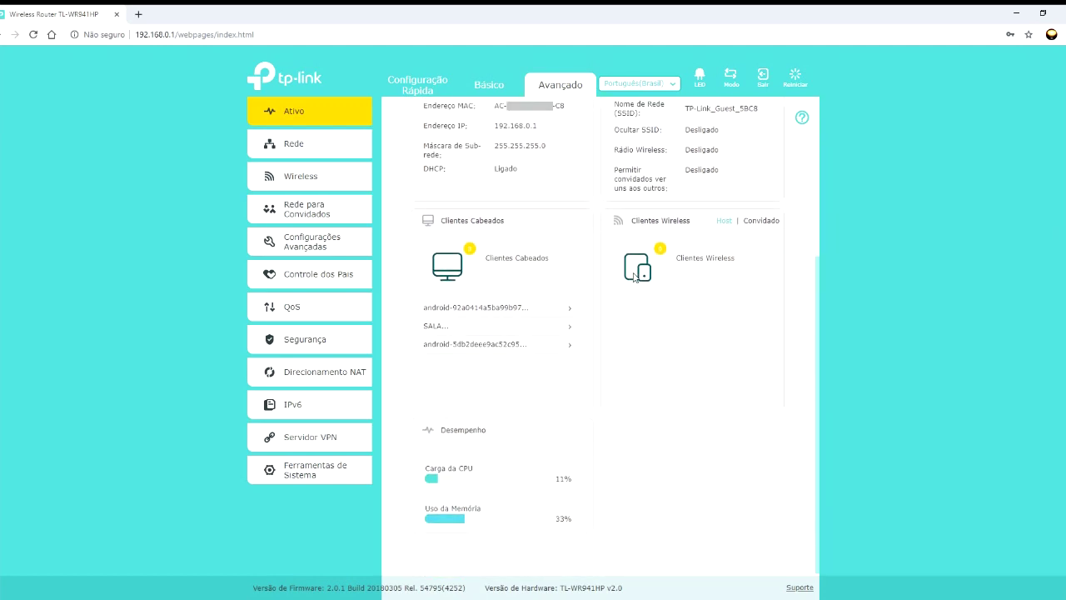
click(290, 148)
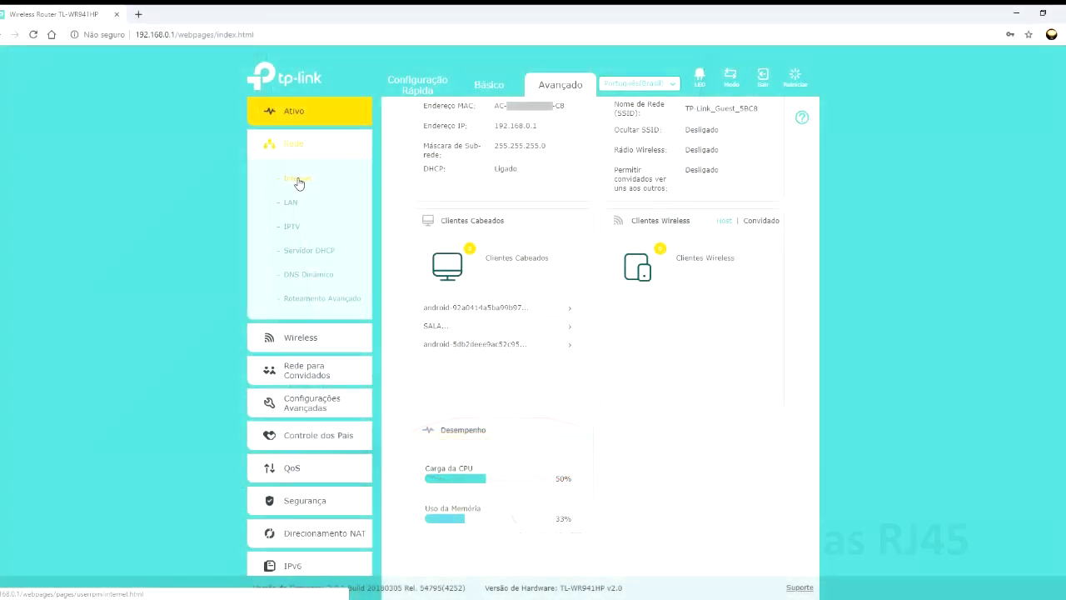
- On Rede > Internet, try IP Estático, then set the connection type to PPPoE and select its username field
click(307, 181)
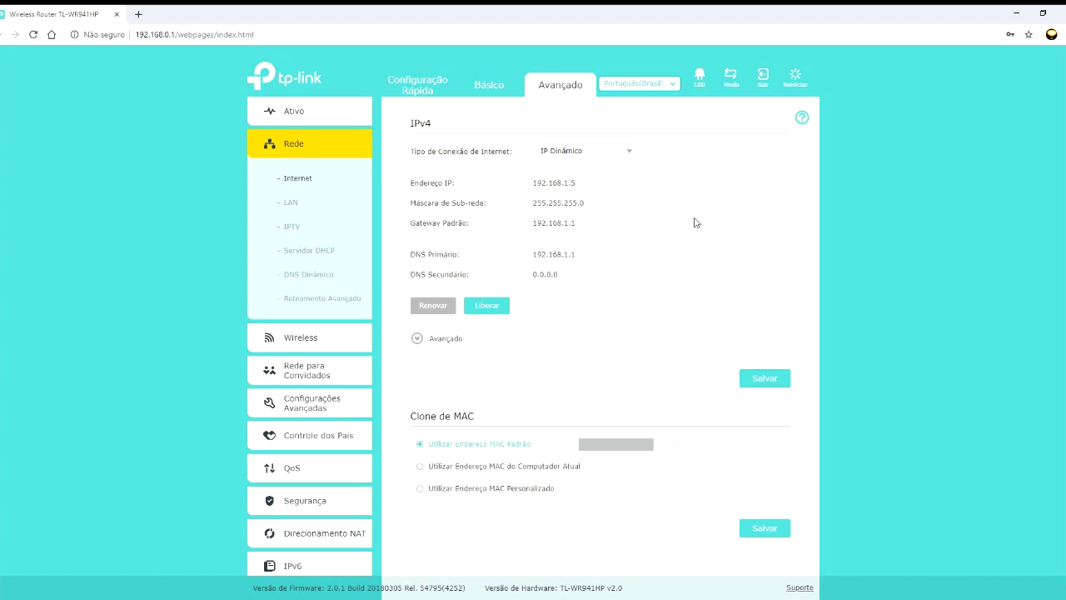
click(631, 155)
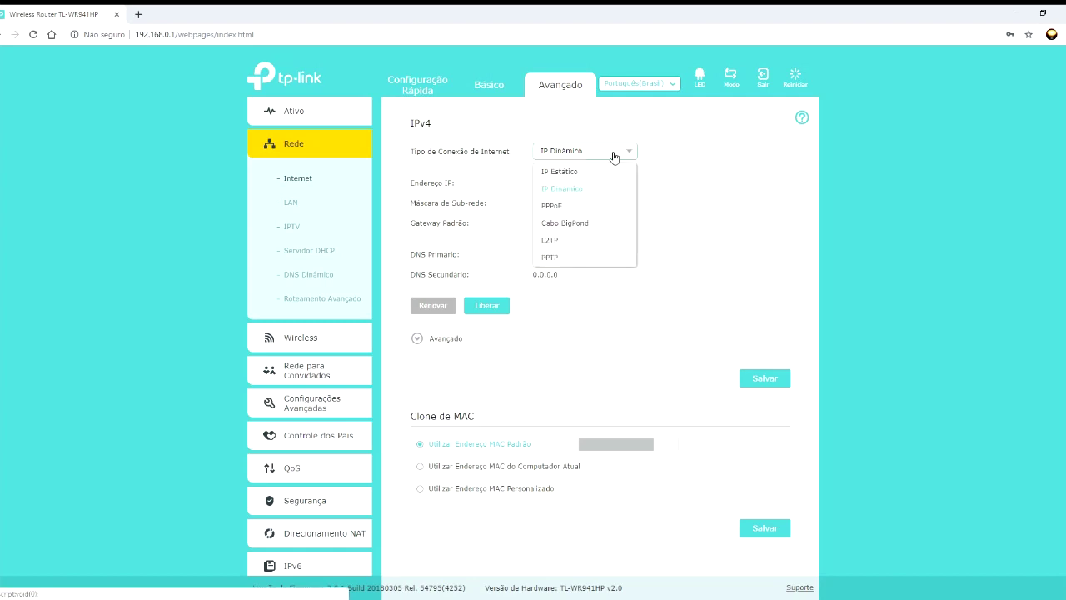
click(571, 173)
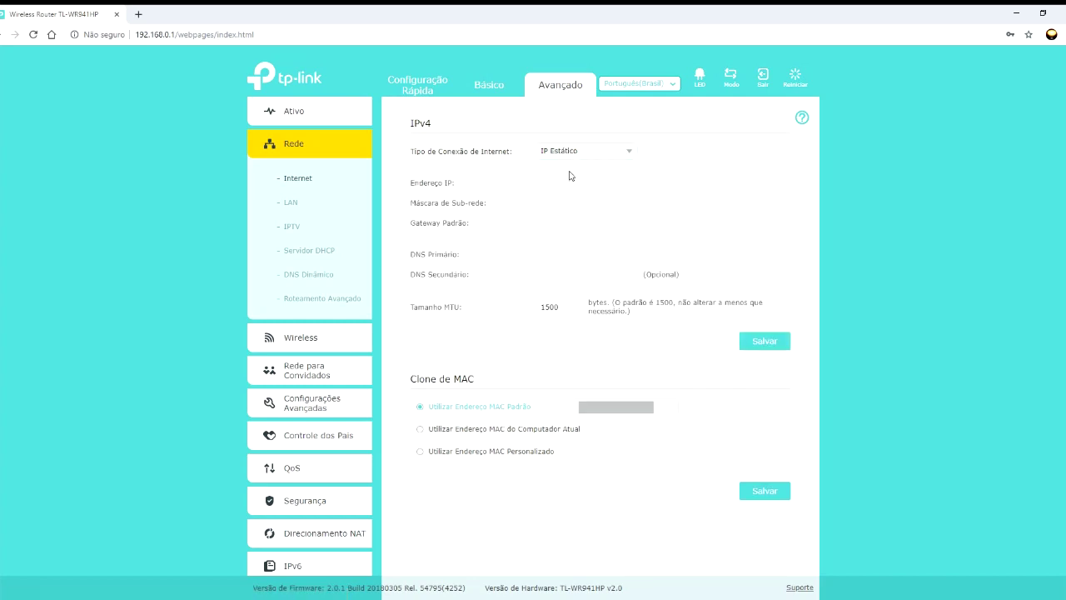
click(626, 155)
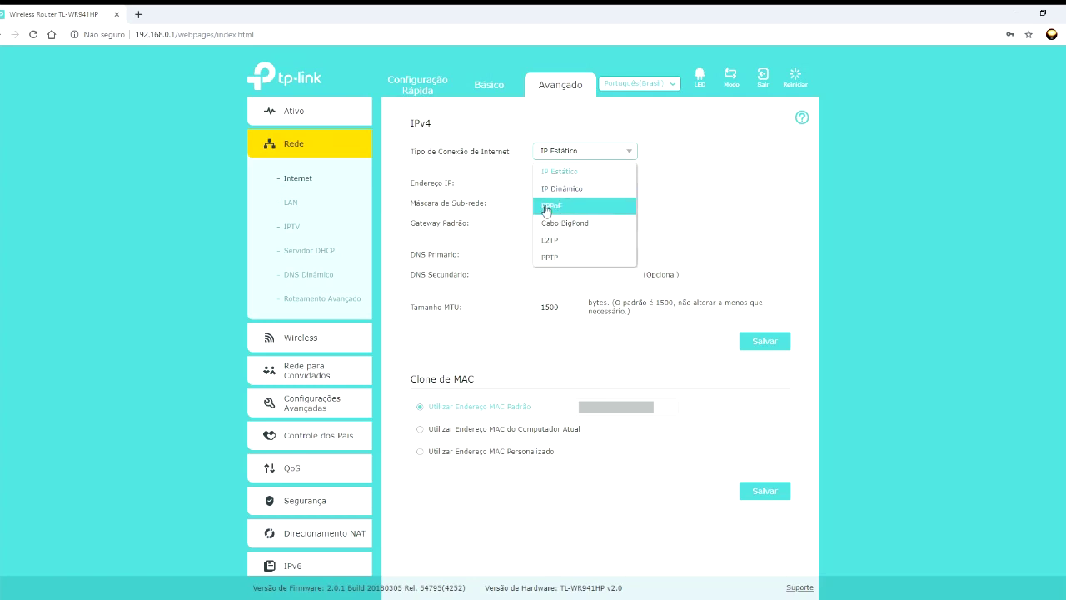
click(553, 209)
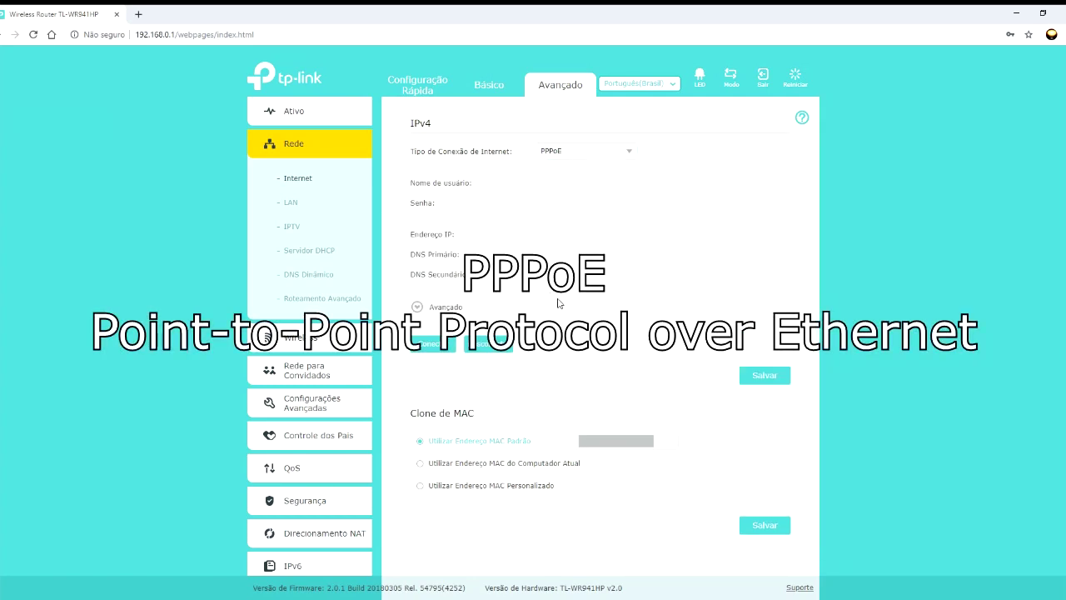
click(555, 181)
click(554, 203)
click(571, 182)
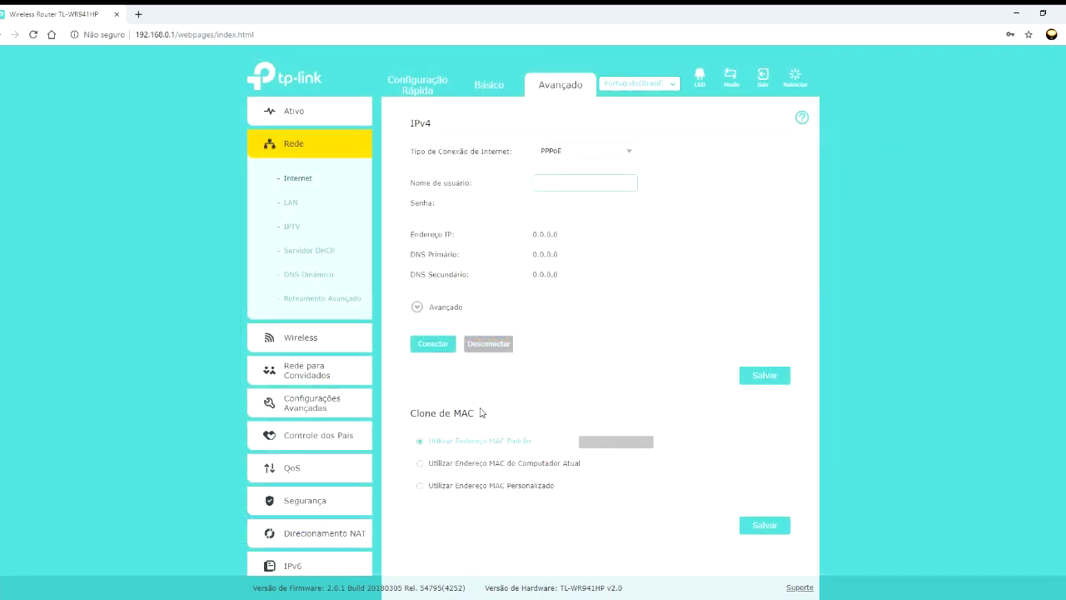
click(421, 464)
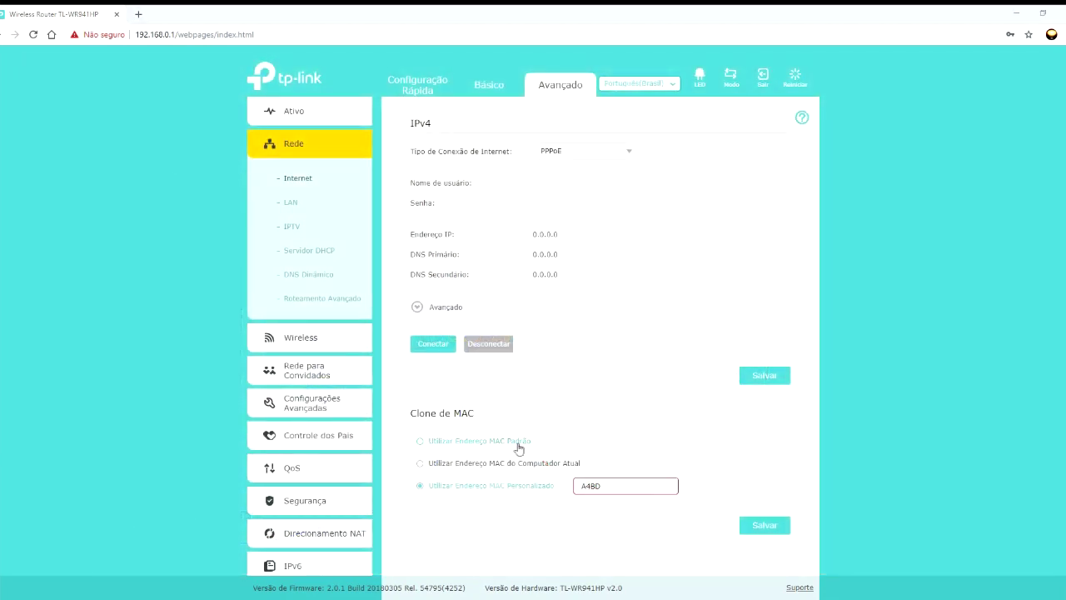
click(472, 441)
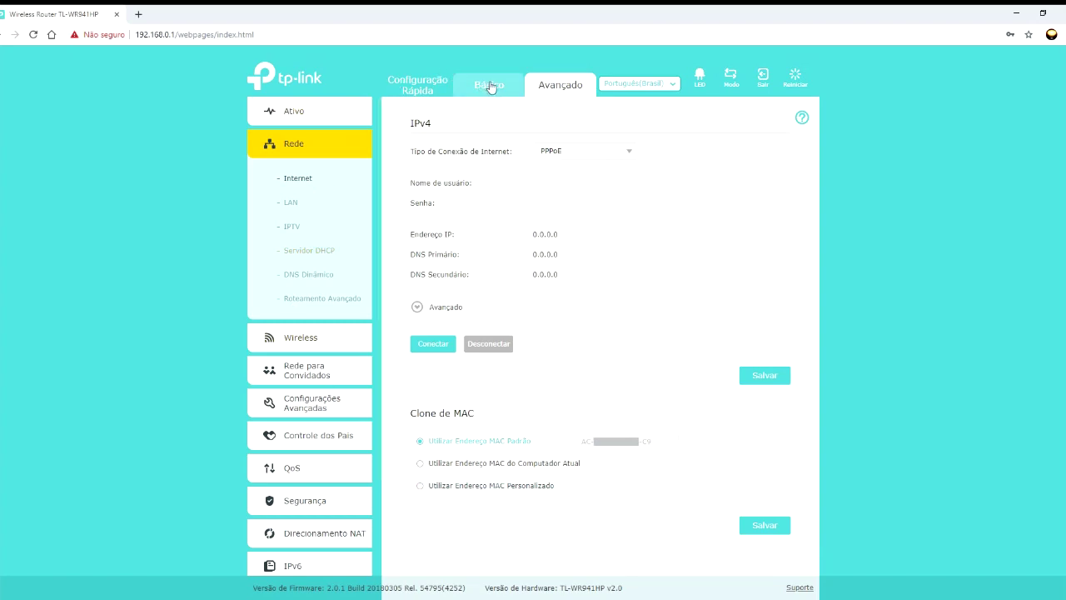
click(488, 84)
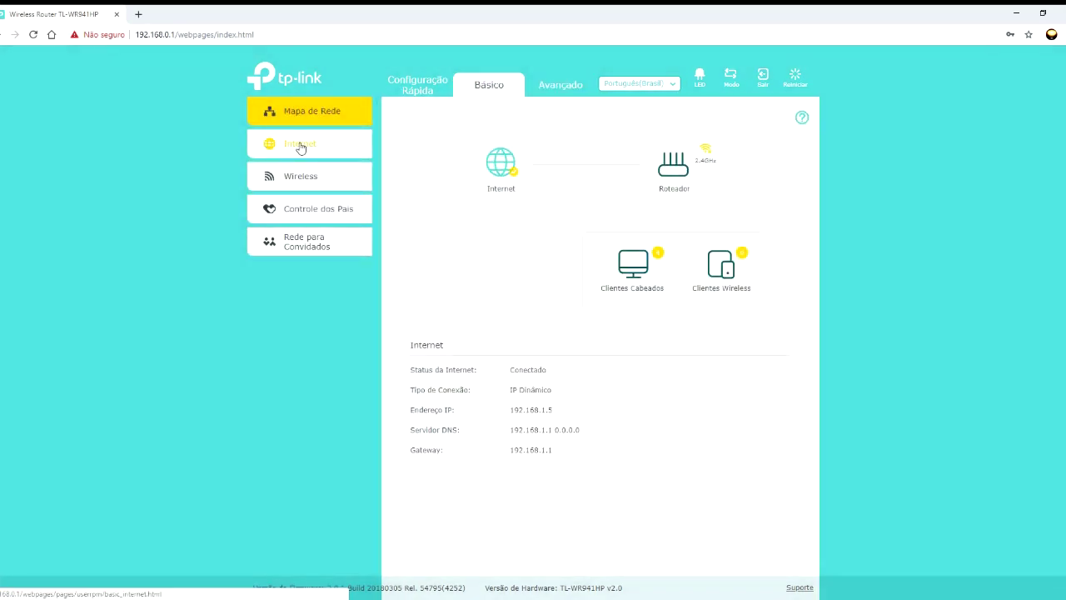
- In Básico > Internet, run Auto Detectar and try the PPPoE connection type
click(300, 147)
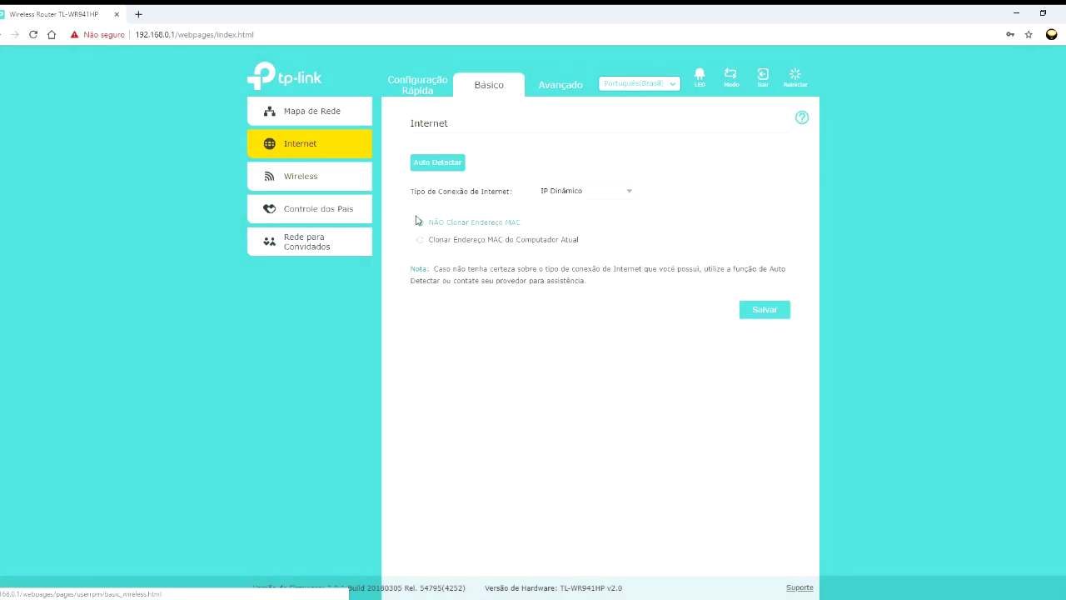
click(436, 164)
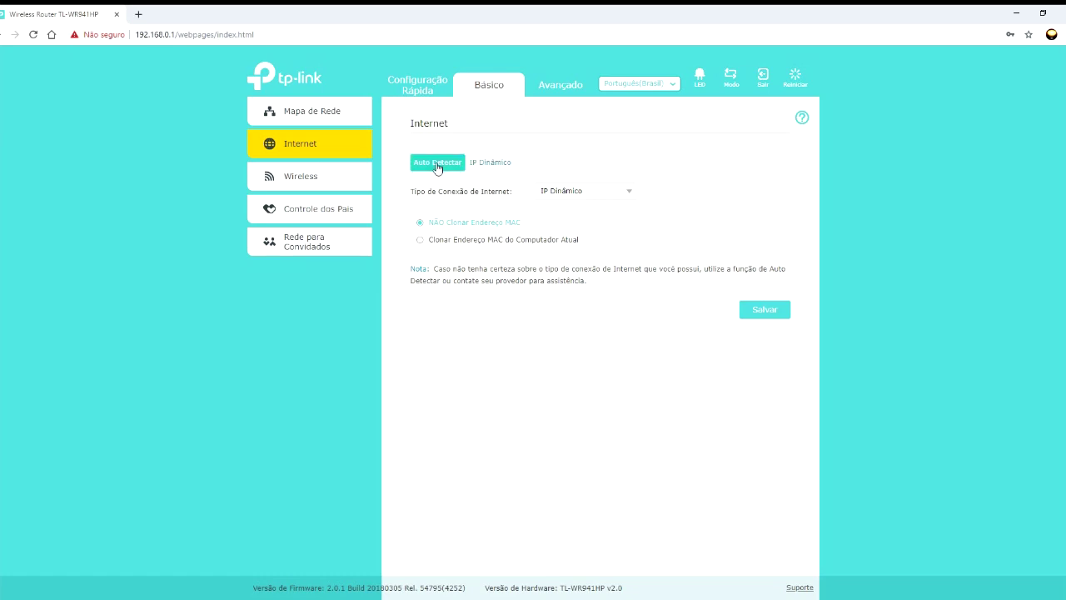
click(631, 193)
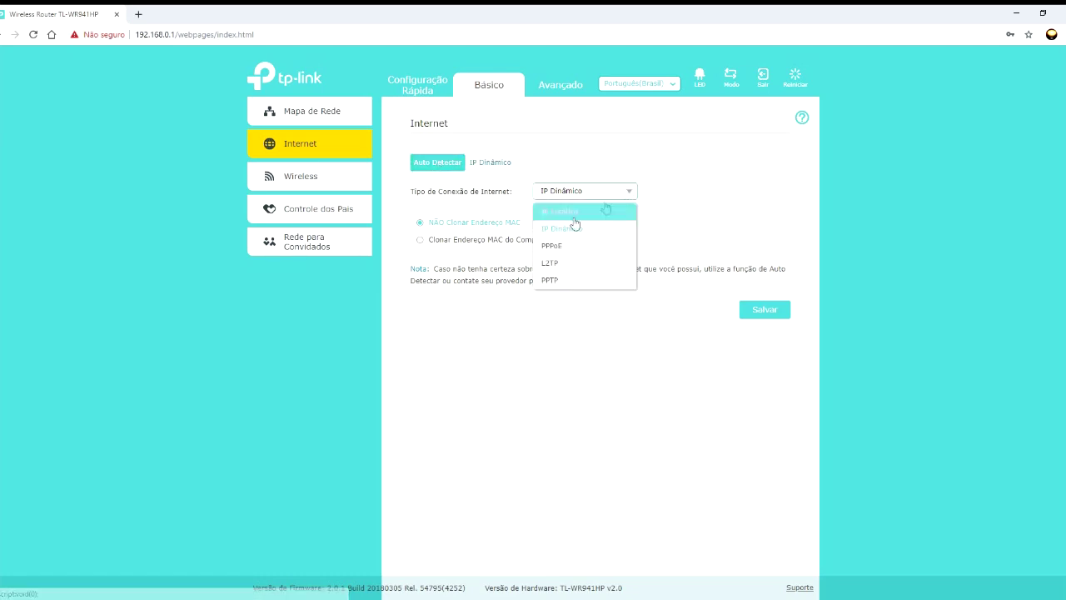
click(570, 249)
- Re-run auto-detection, restore IP Dinâmico, and return to the Avançado view
click(438, 163)
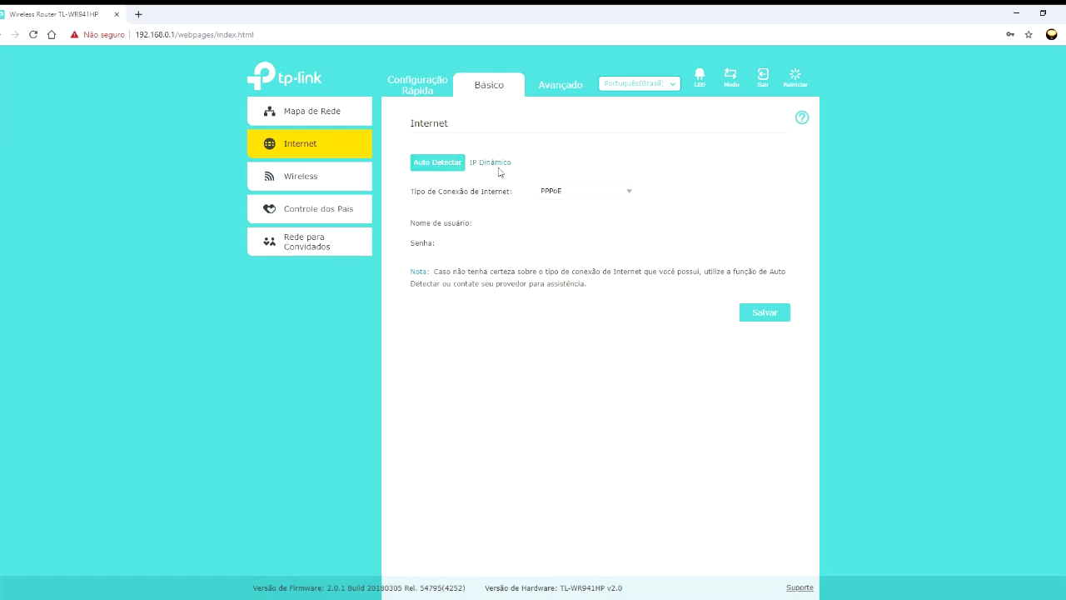
click(629, 193)
click(579, 231)
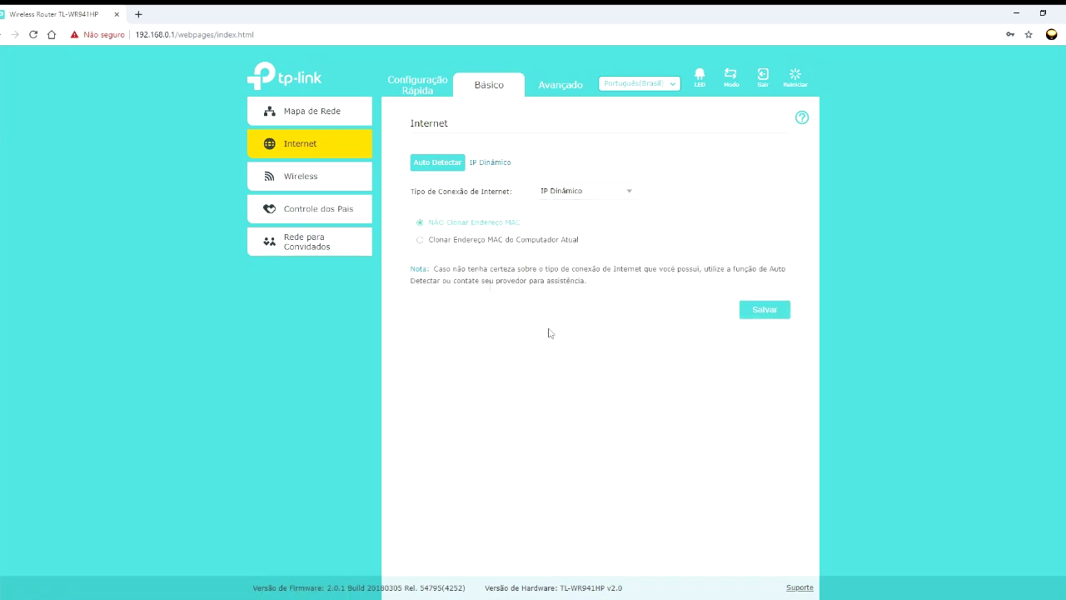
click(556, 89)
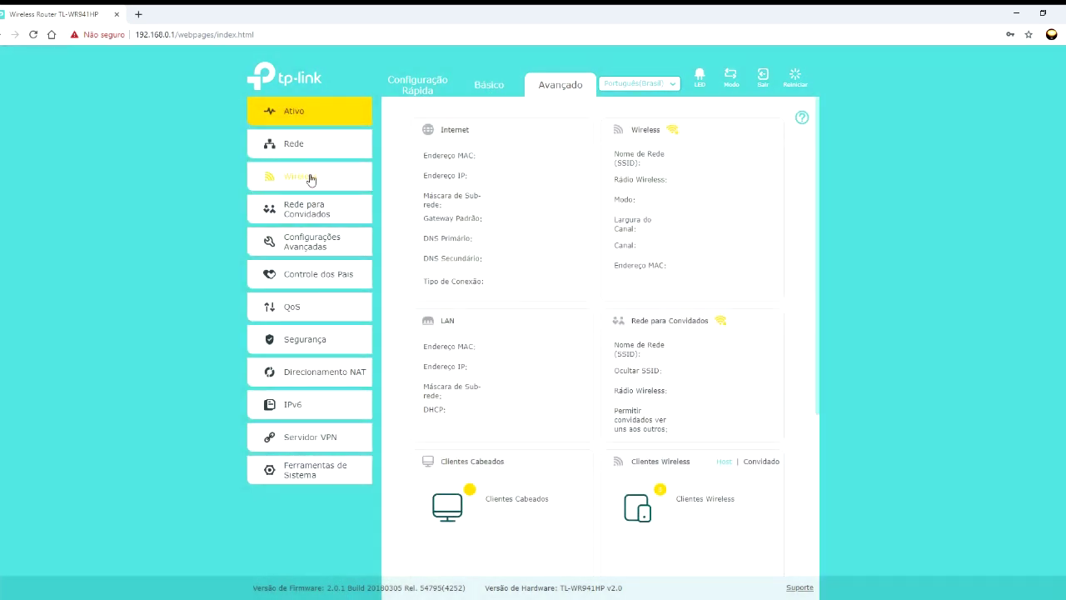
- Open Rede > LAN showing router IP 192.168.0.1 and subnet mask 255.255.255.0
click(288, 143)
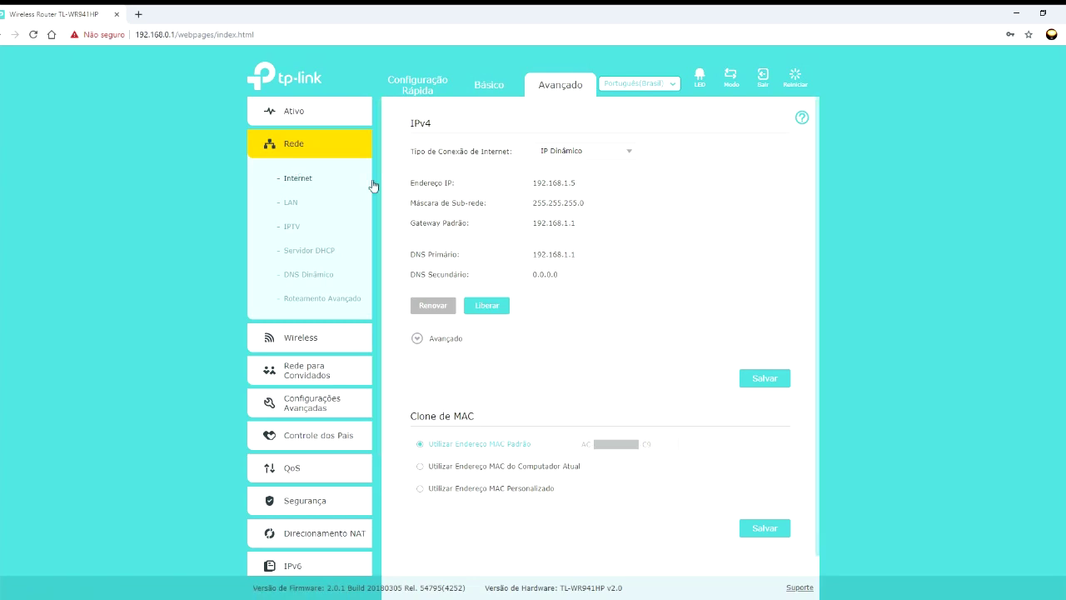
click(292, 209)
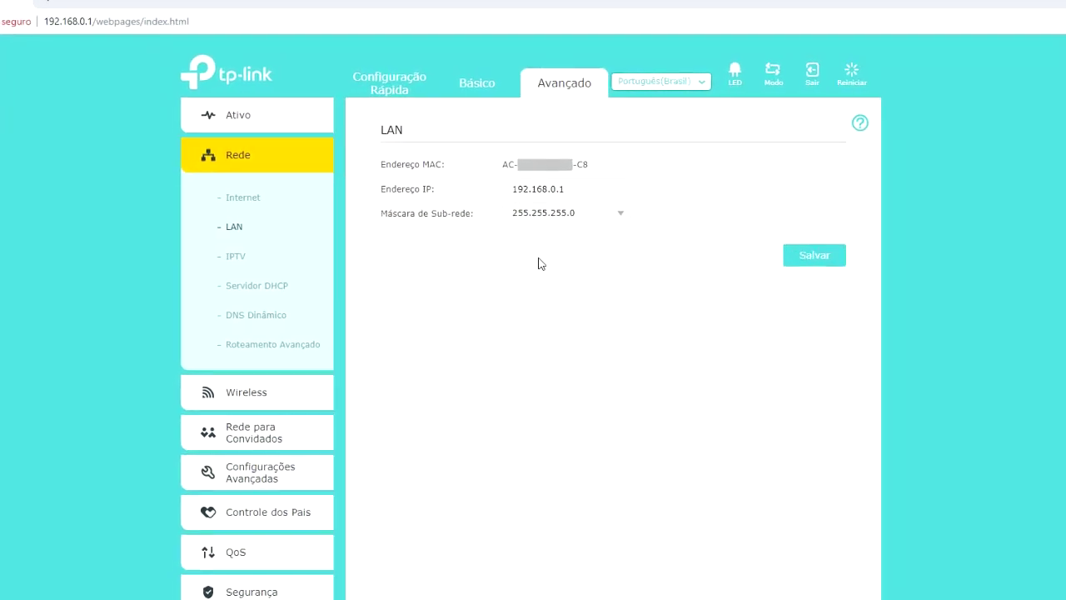
- Inspect the LAN IP and the 255.255.255.0 subnet mask options, then go to Rede > Internet
drag(506, 207, 551, 208)
drag(556, 256, 564, 255)
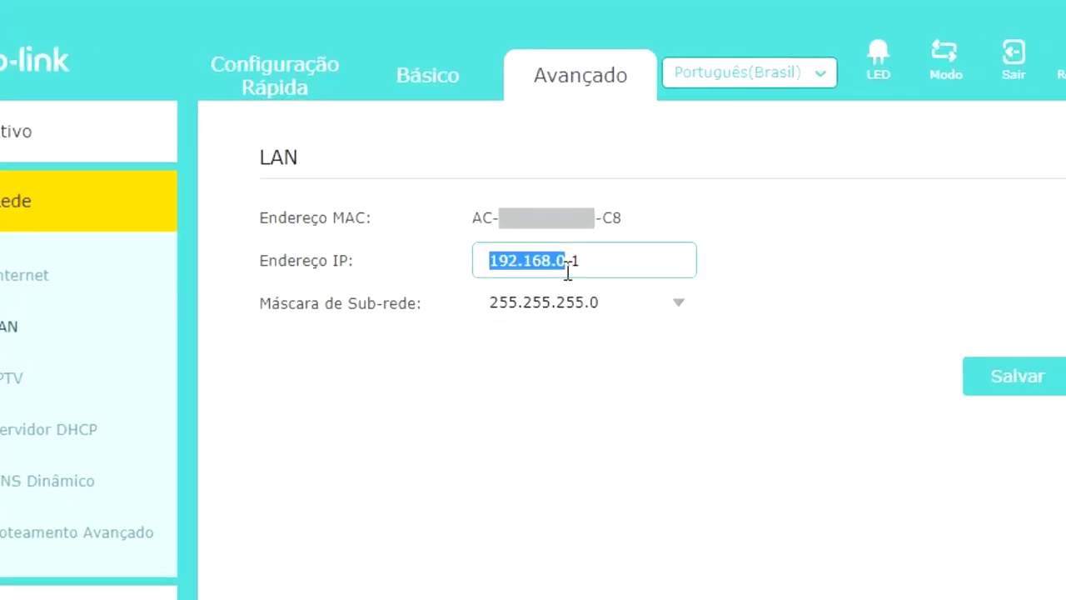
click(496, 285)
drag(472, 383, 594, 384)
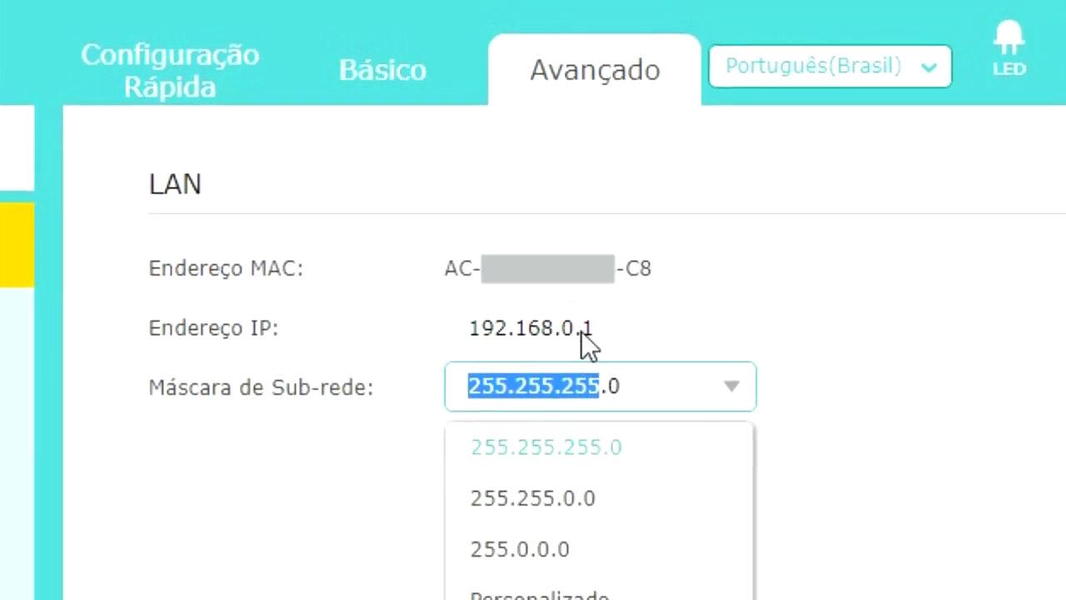
drag(582, 330, 599, 329)
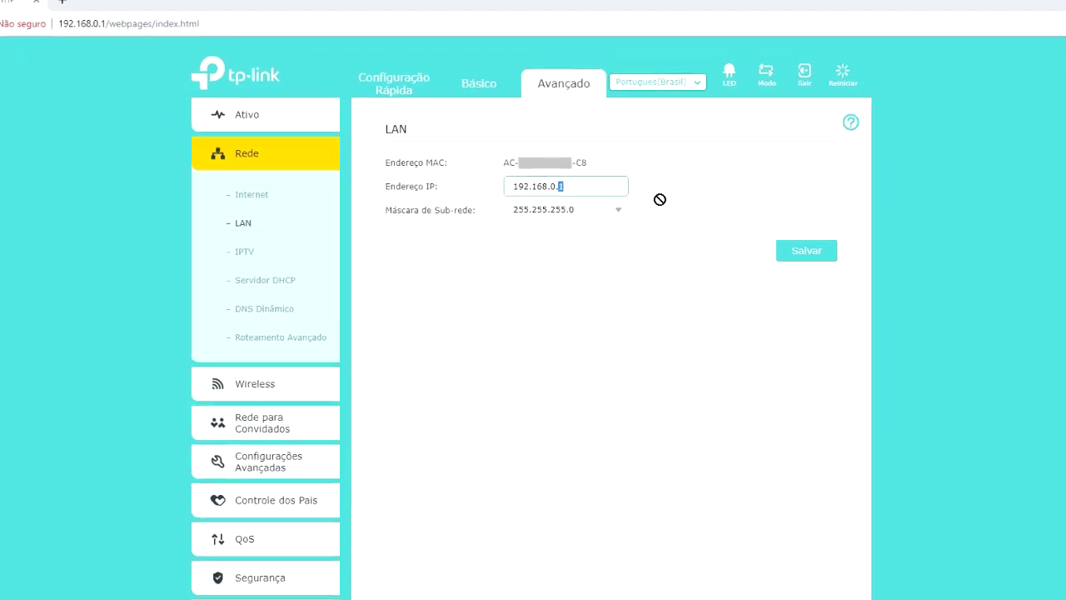
click(534, 196)
drag(517, 194, 562, 194)
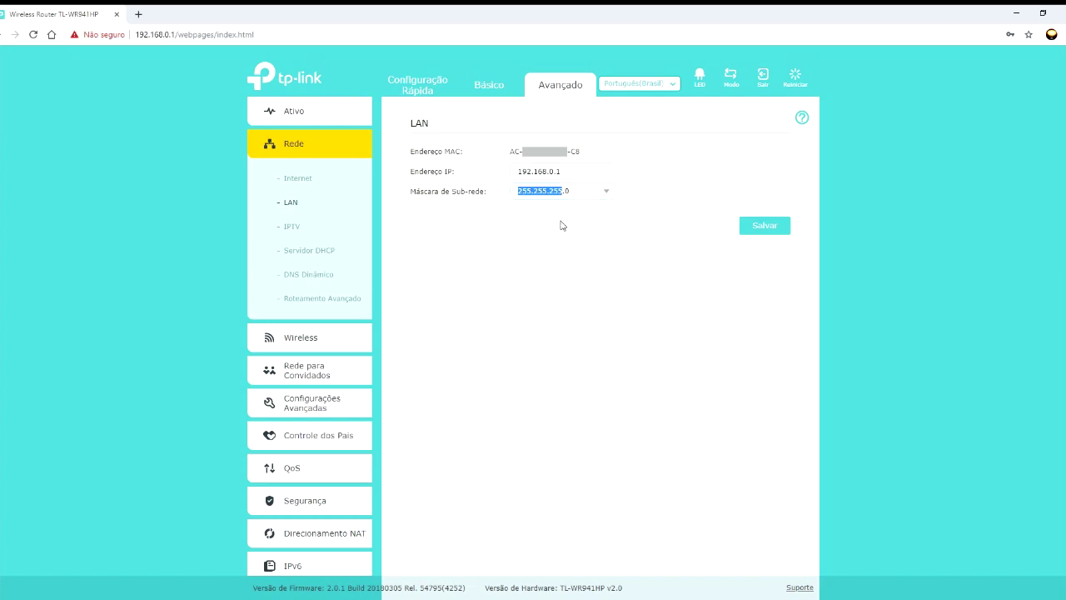
click(282, 180)
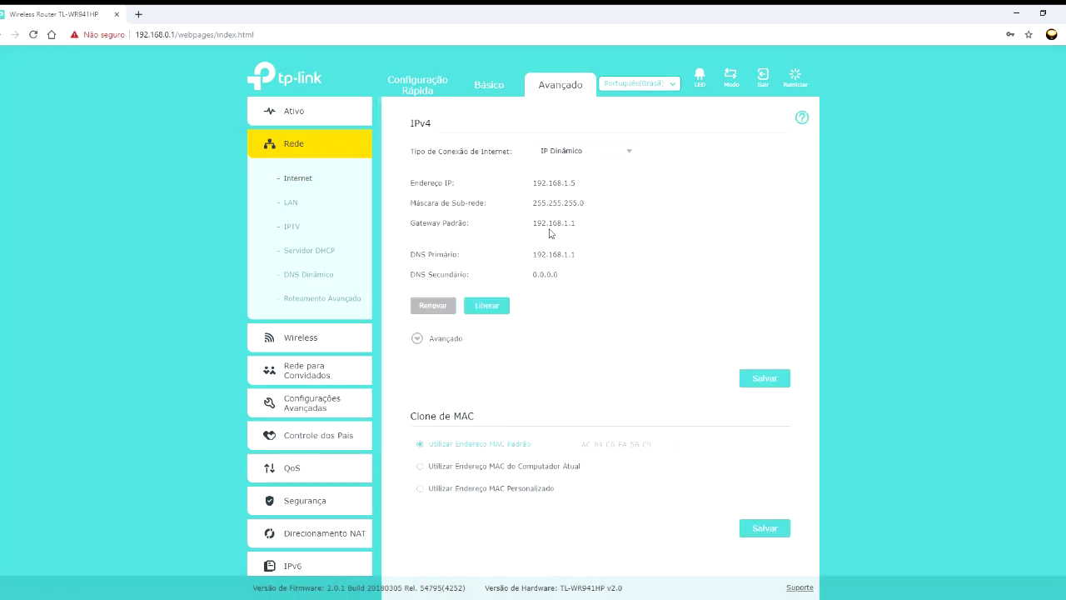
- Check the Internet default gateway 192.168.1.1, reload the Internet page, then open LAN
drag(570, 222, 523, 221)
click(580, 223)
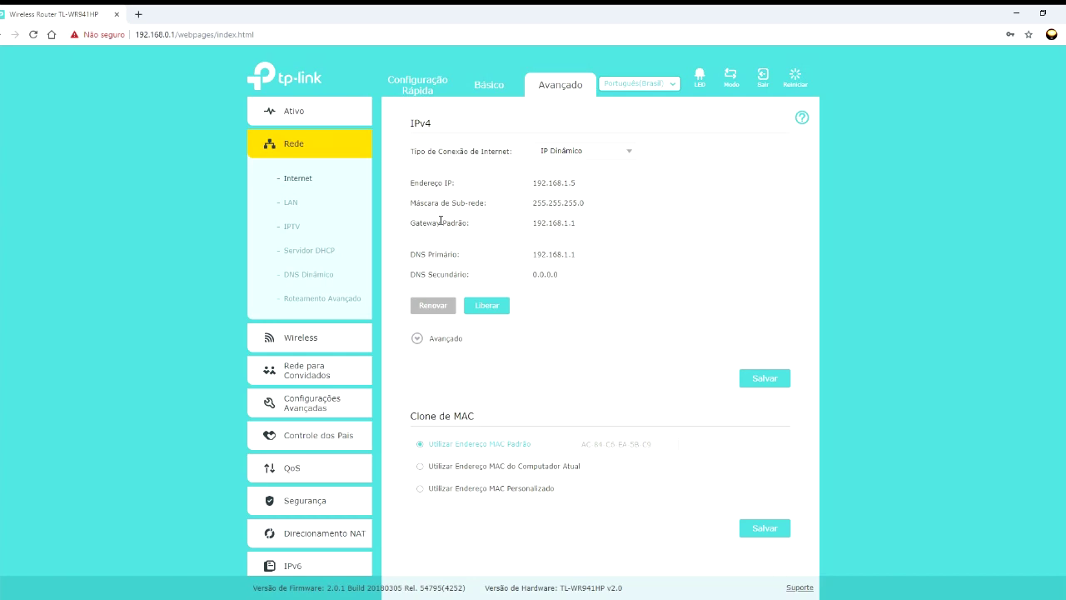
click(305, 180)
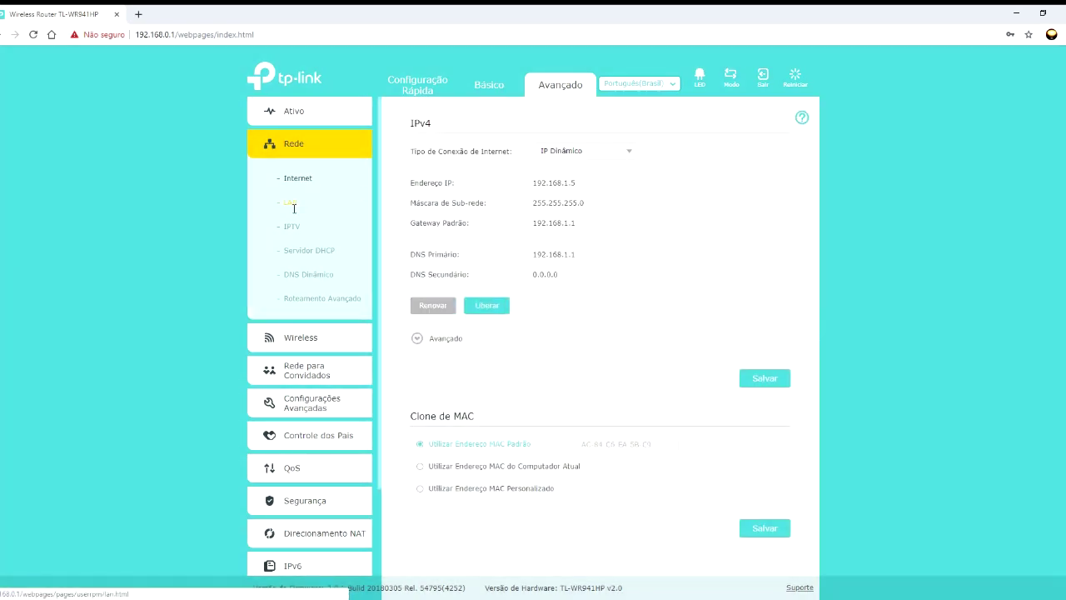
click(292, 210)
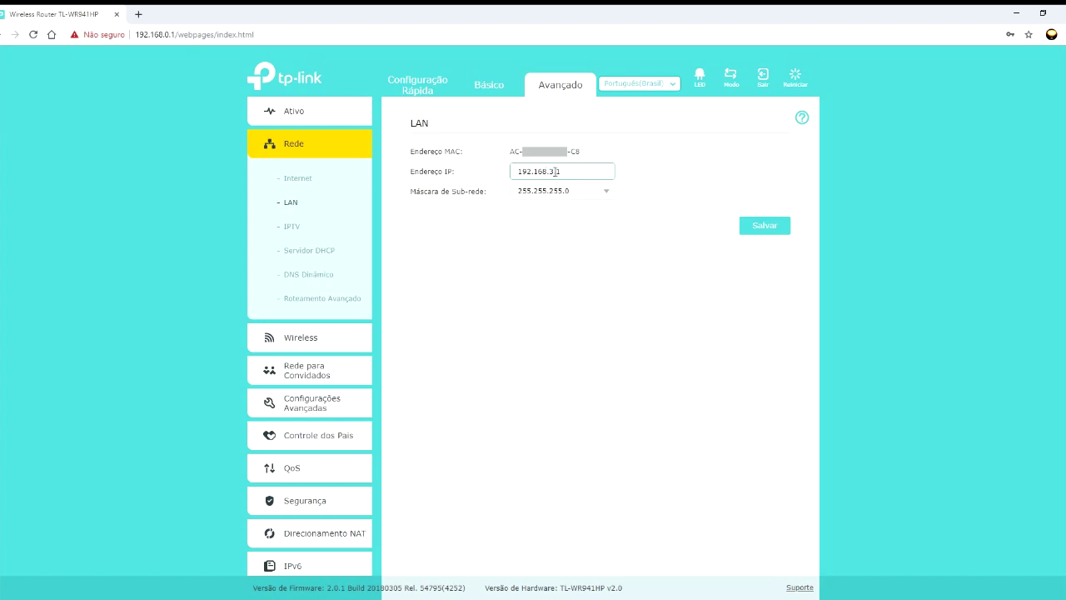
- Change the LAN IP from 192.168.3.1 to 192.168.0.1 with mask 255.255.255.0, then open IPTV
drag(554, 173, 549, 173)
text(0)
click(580, 194)
click(580, 194)
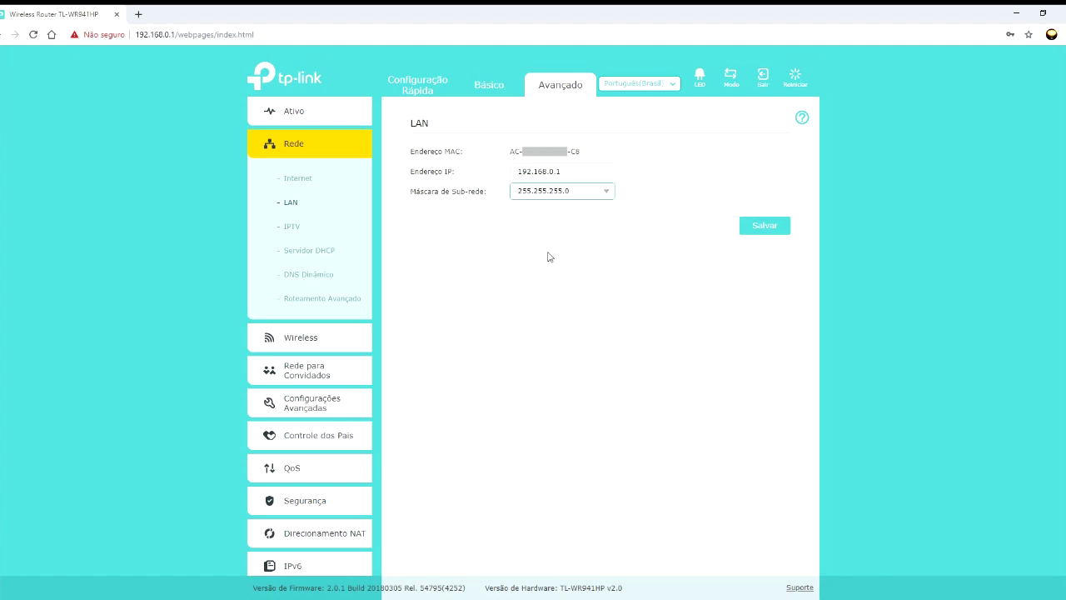
click(291, 229)
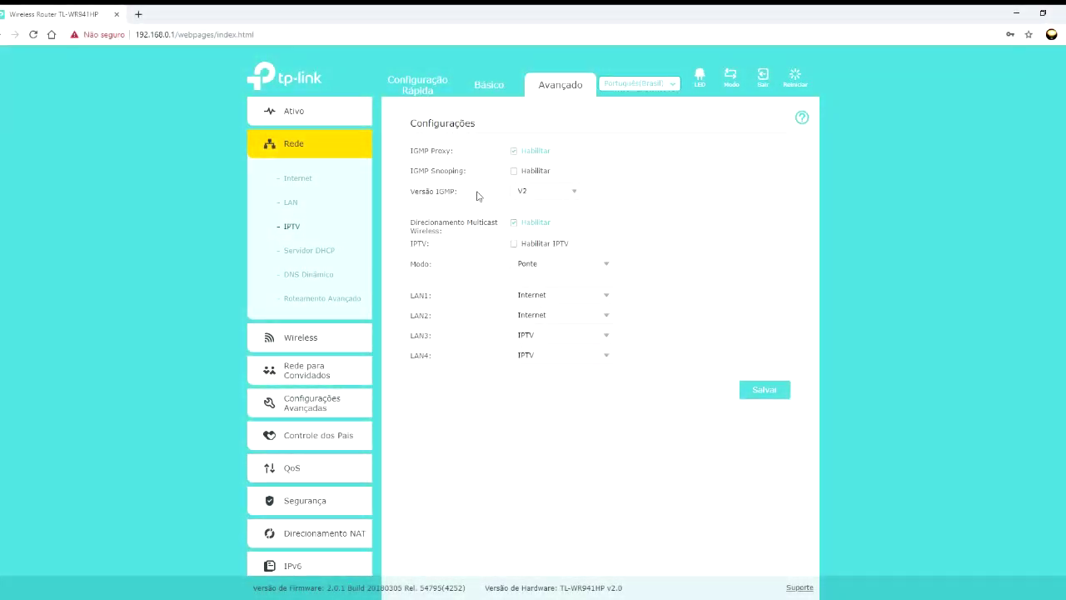
- Open Servidor DHCP showing pool 192.168.0.100–192.168.0.199, 120-minute lease and six clients
click(323, 259)
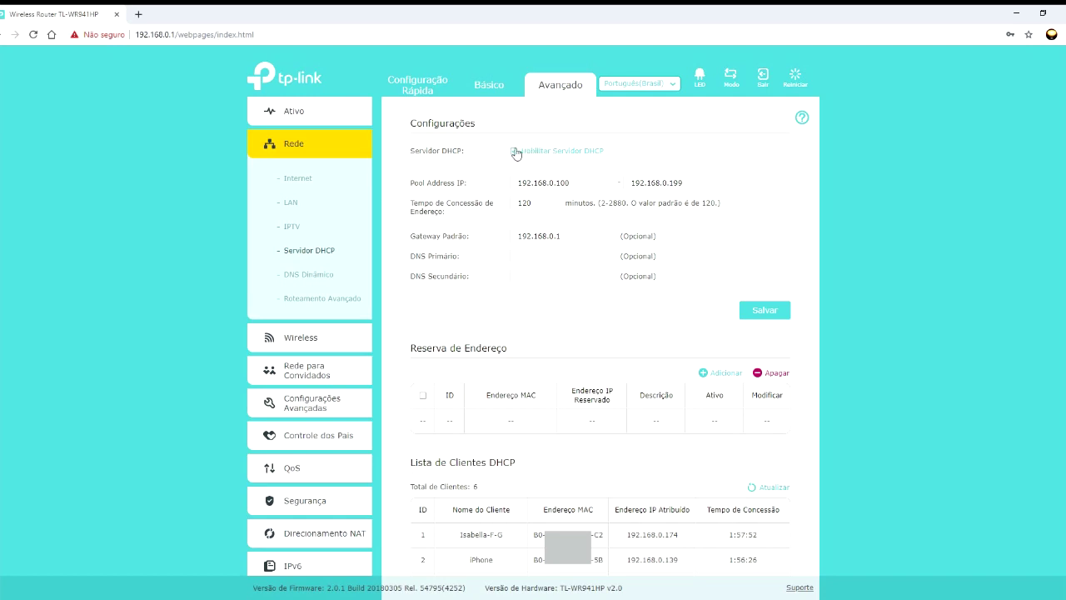
click(570, 183)
click(646, 182)
click(585, 181)
click(680, 184)
click(575, 182)
click(693, 181)
drag(555, 180, 576, 182)
drag(667, 181, 684, 182)
click(696, 182)
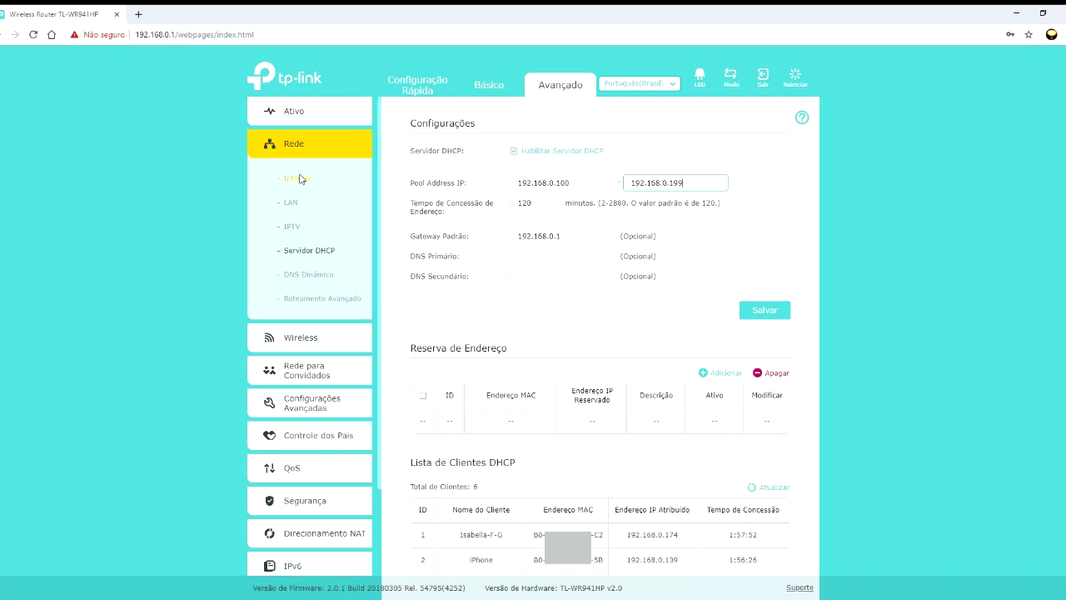
click(291, 204)
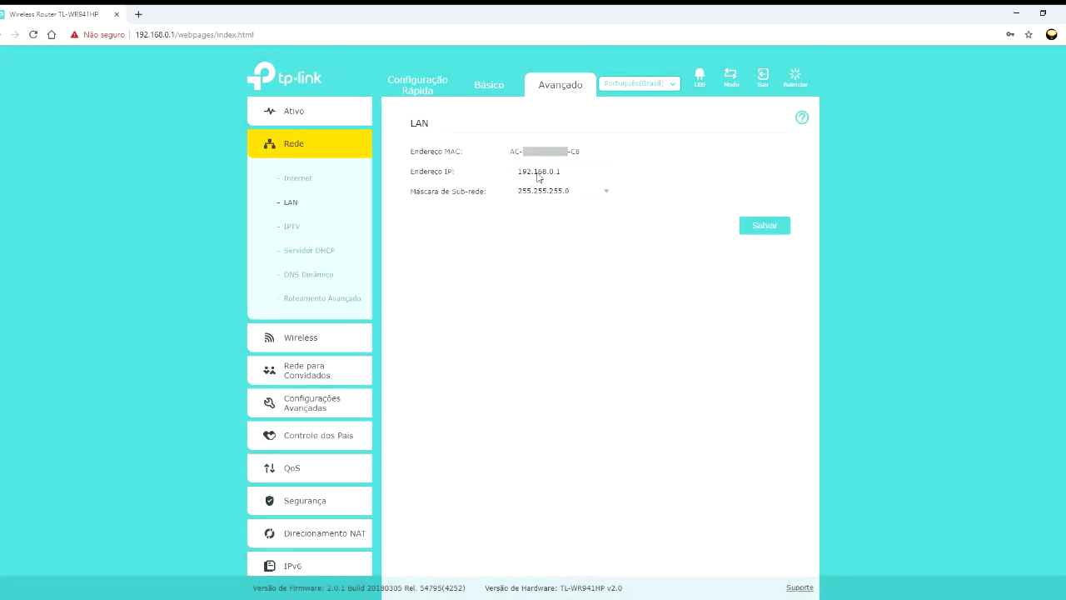
drag(569, 173, 516, 170)
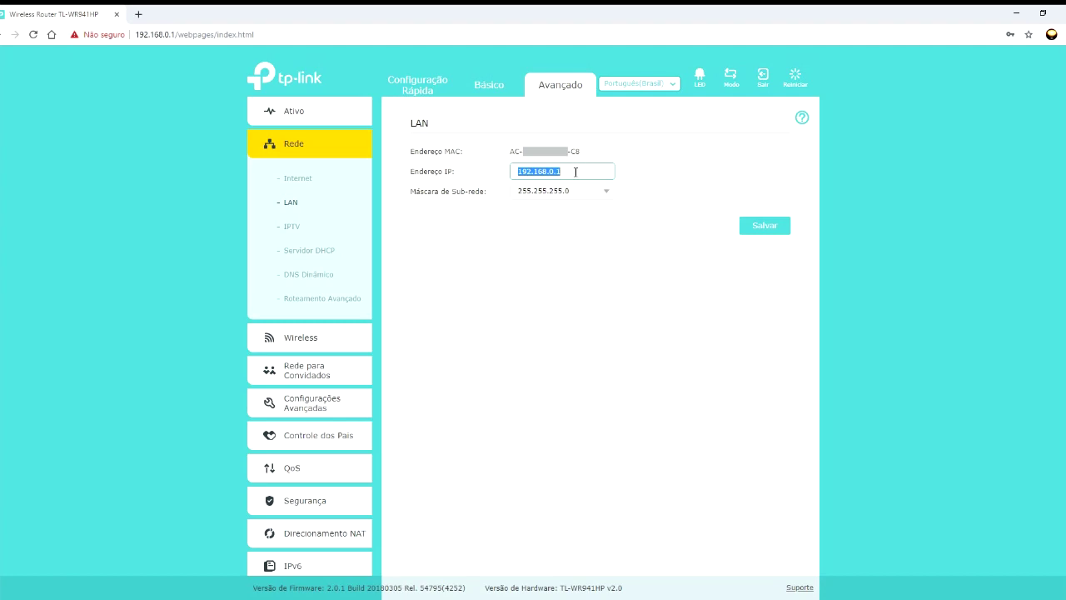
click(569, 170)
key(BackSpace)
key(ctrl+z)
text(2)
drag(557, 174, 565, 172)
text(1)
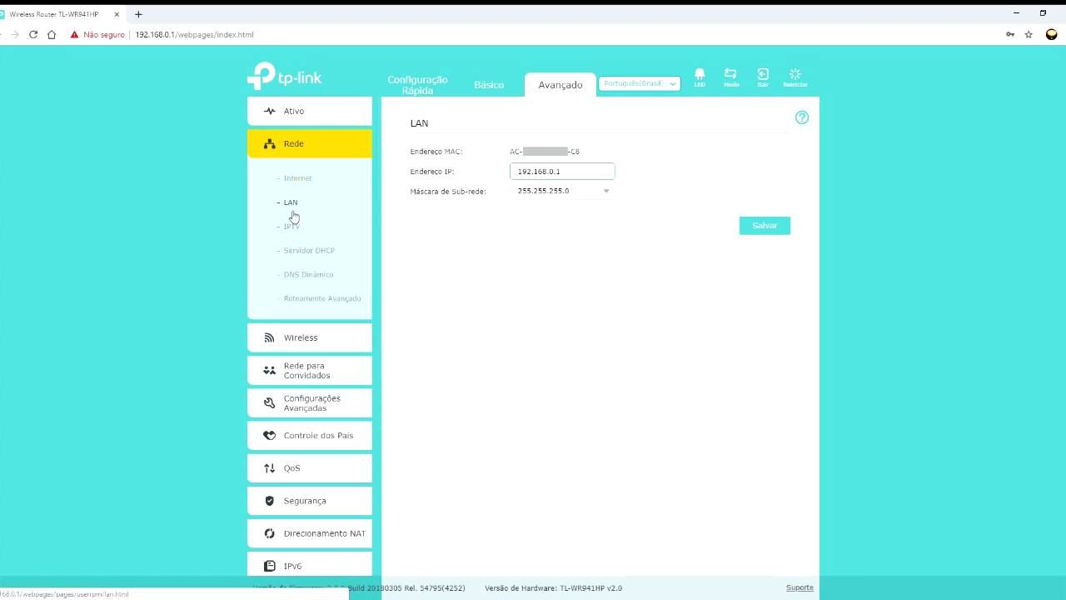
click(305, 251)
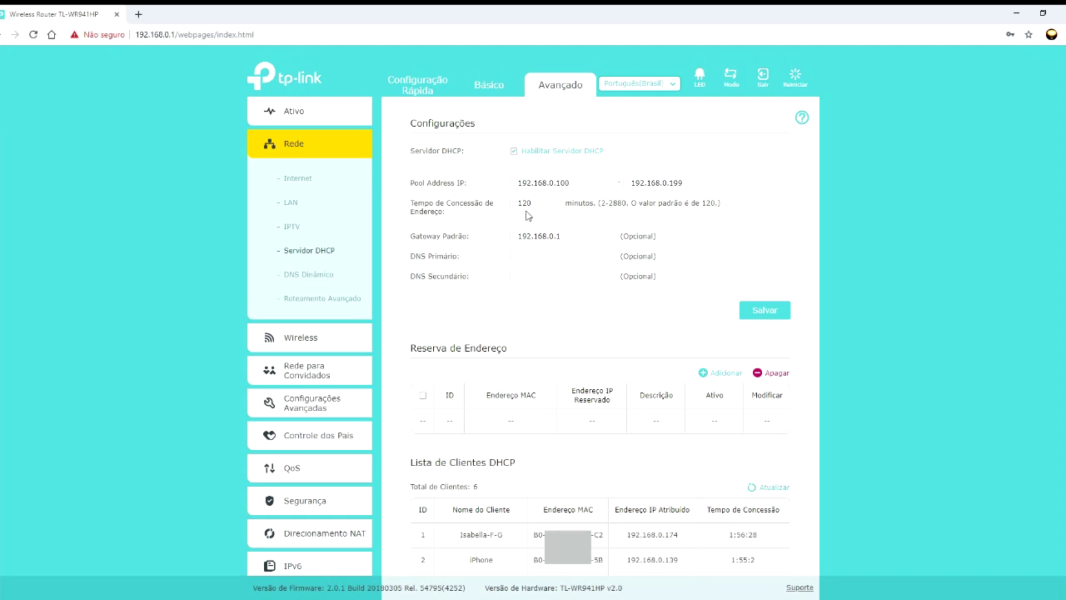
drag(524, 196, 522, 209)
click(541, 202)
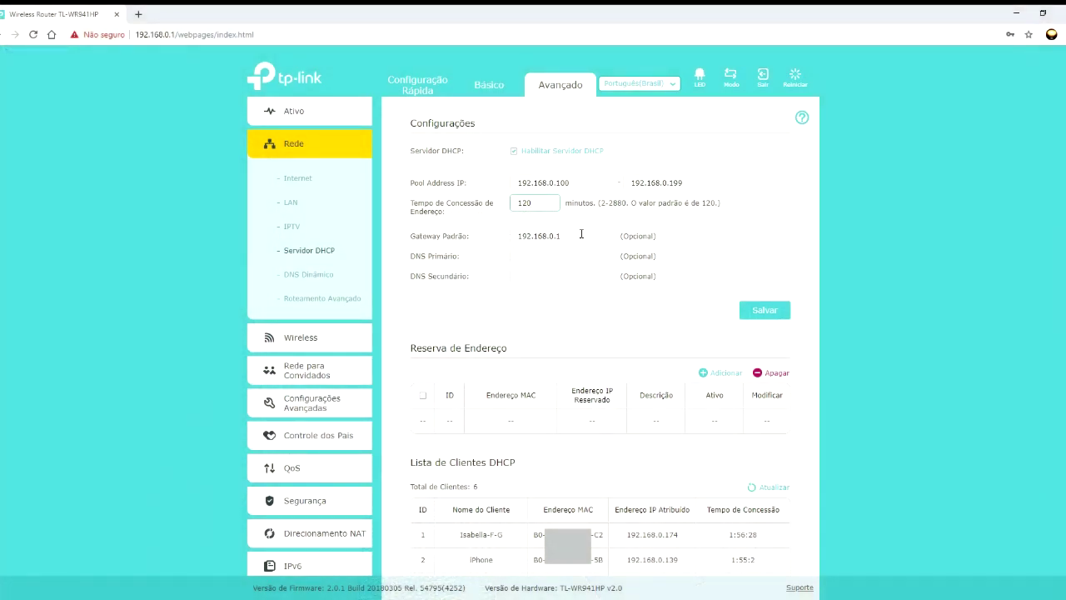
click(580, 237)
click(415, 241)
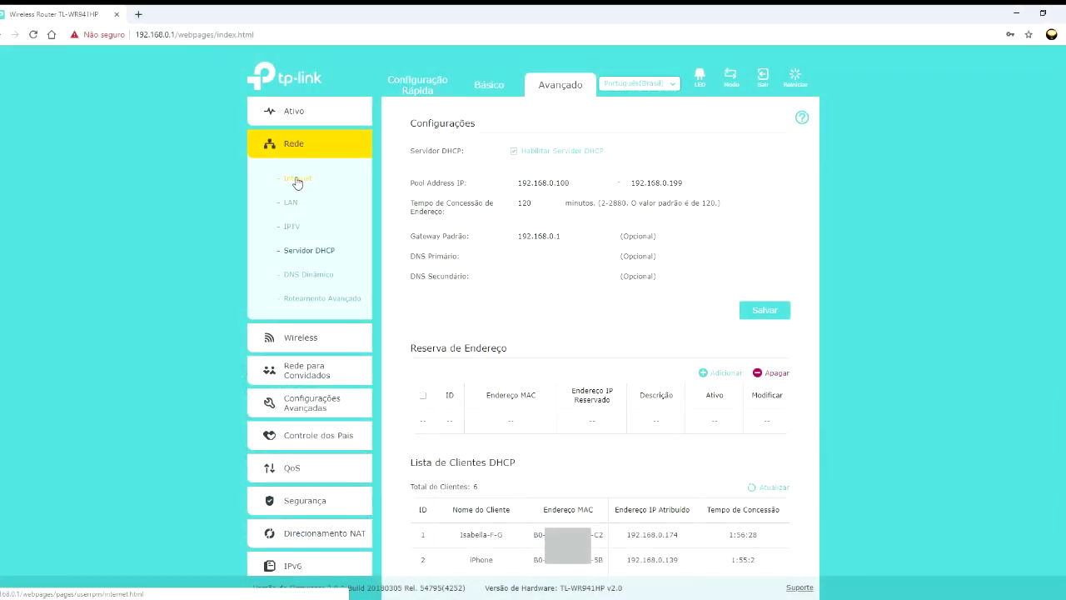
- Open the LAN page showing router IP 192.168.0.1 and mask 255.255.255.0
click(287, 203)
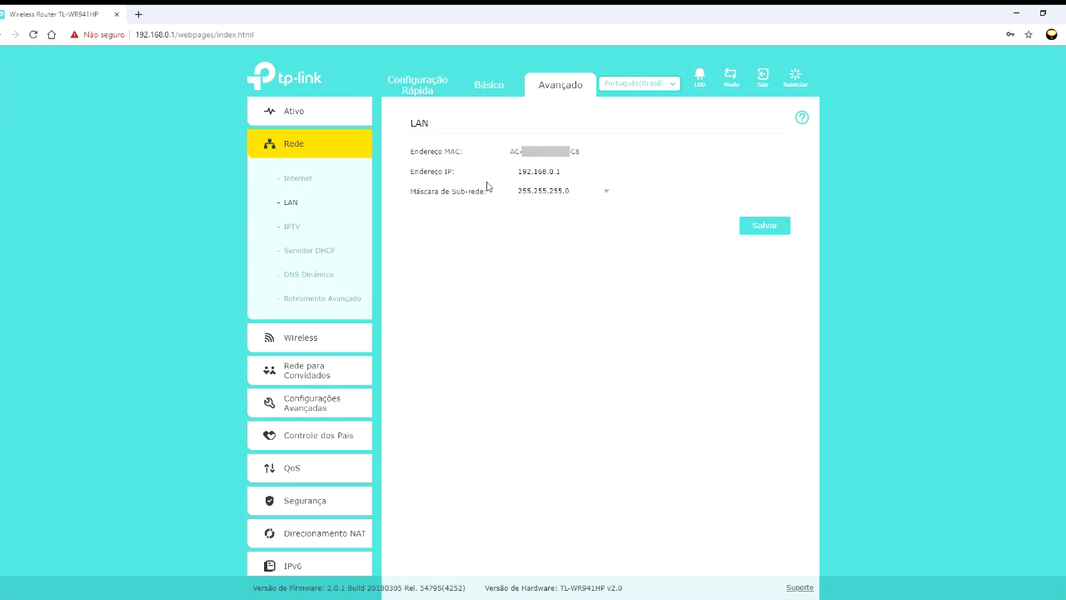
- Go back to the Servidor DHCP page, with gateway 192.168.0.1 and DNS fields blank
click(320, 252)
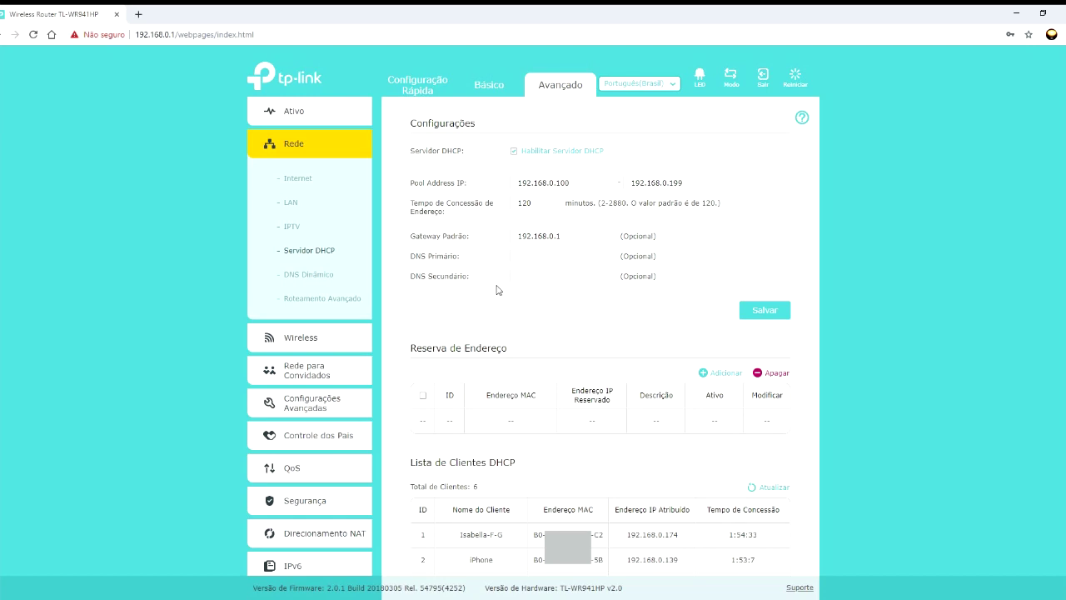
- Set DHCP DNS servers to 8.8.8.8 and 8.8.4.4, save, and start a new address reservation
click(516, 256)
text(8.8.8.8)
key(Tab)
text(8.8.4.4)
click(764, 311)
click(749, 311)
click(712, 377)
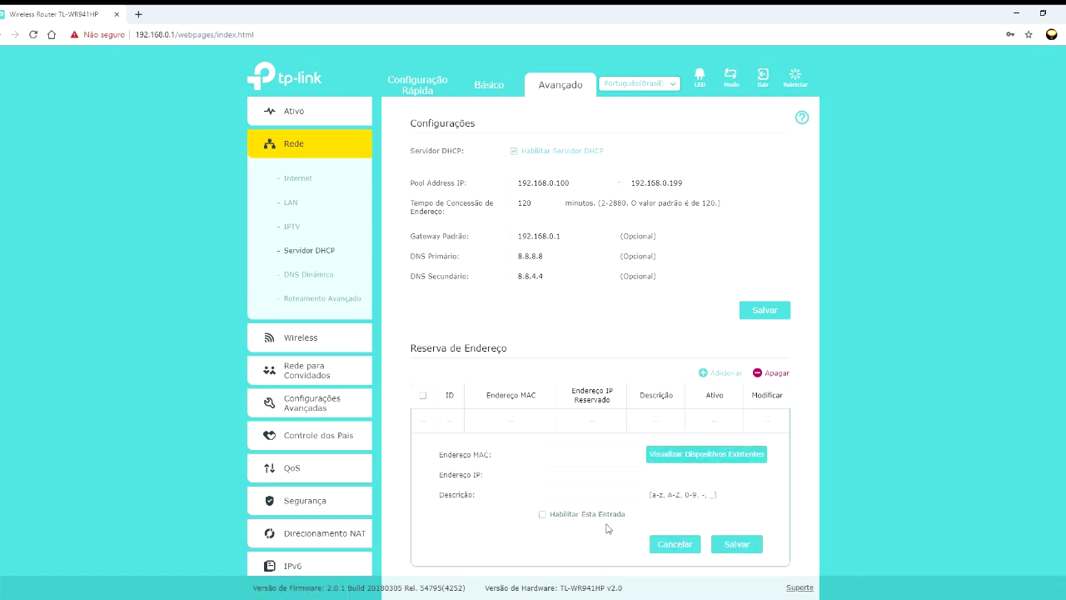
- Cancel the unfinished address reservation and scroll down to the six listed DHCP client devices
click(697, 552)
scroll(557, 420, down, 1)
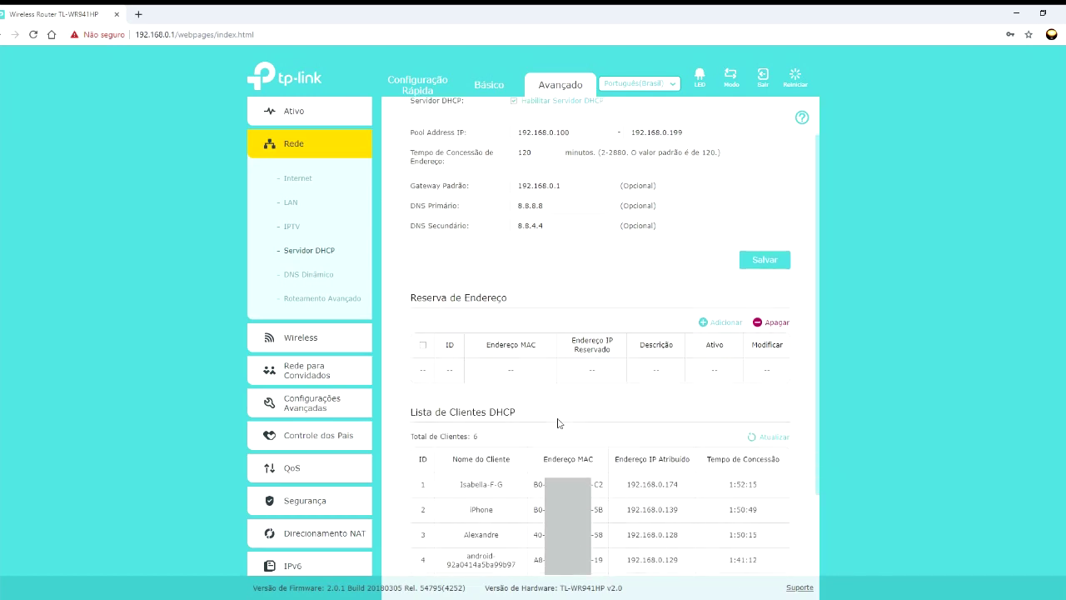
scroll(557, 420, up, 1)
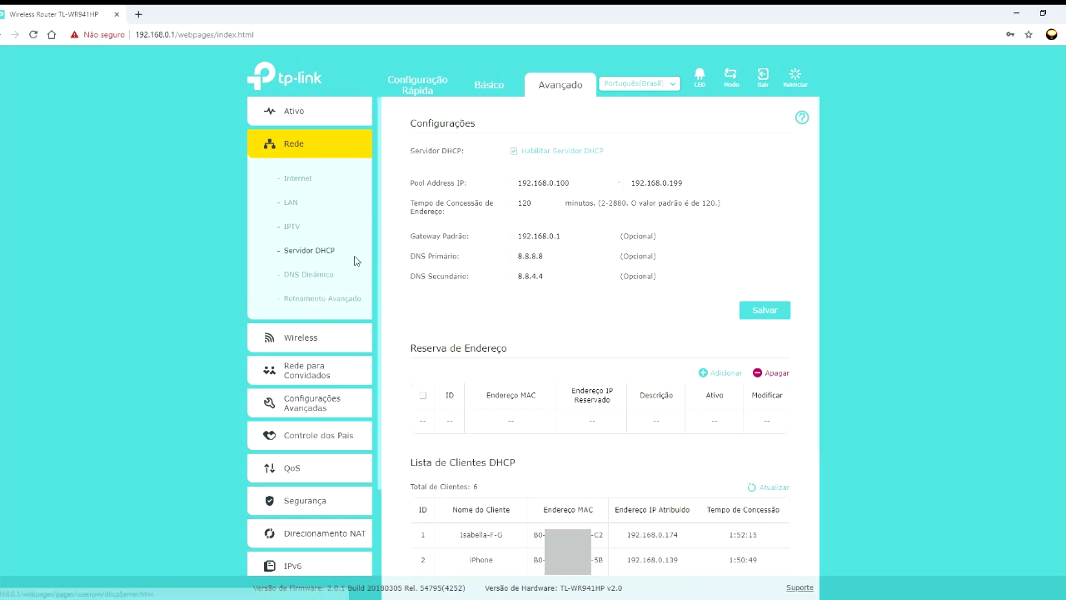
scroll(542, 522, down, 3)
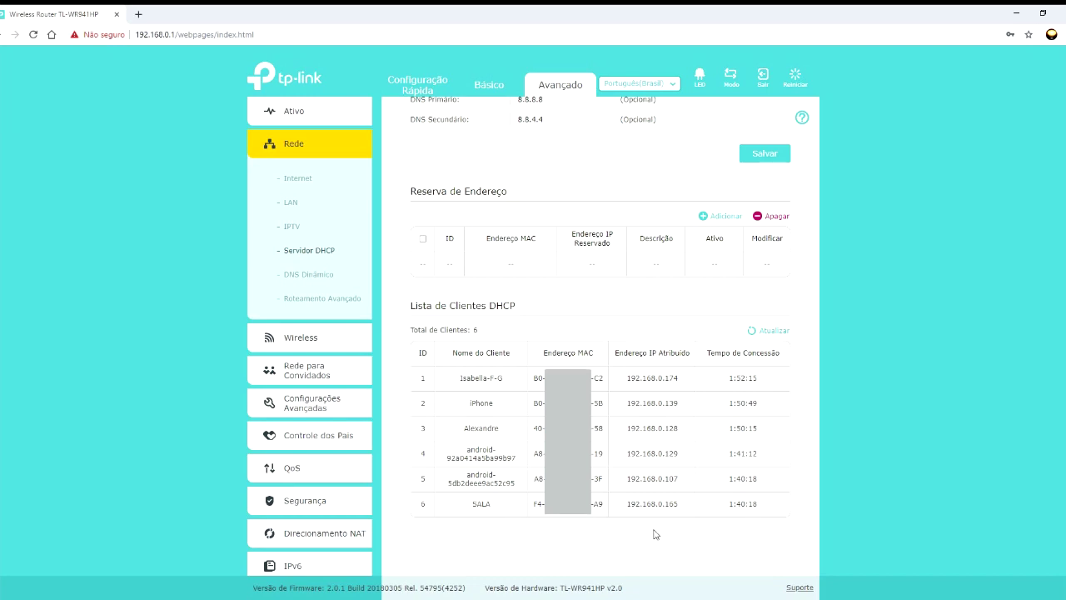
- Browse the DNS Dinâmico and Roteamento Avançado pages, then open Configurações Wireless
click(306, 280)
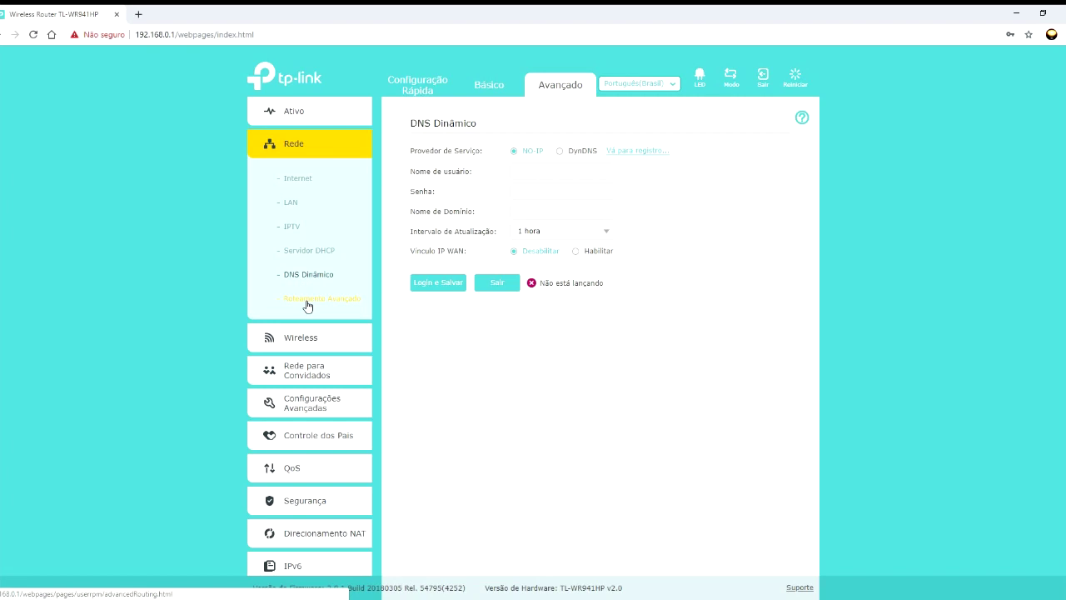
click(307, 304)
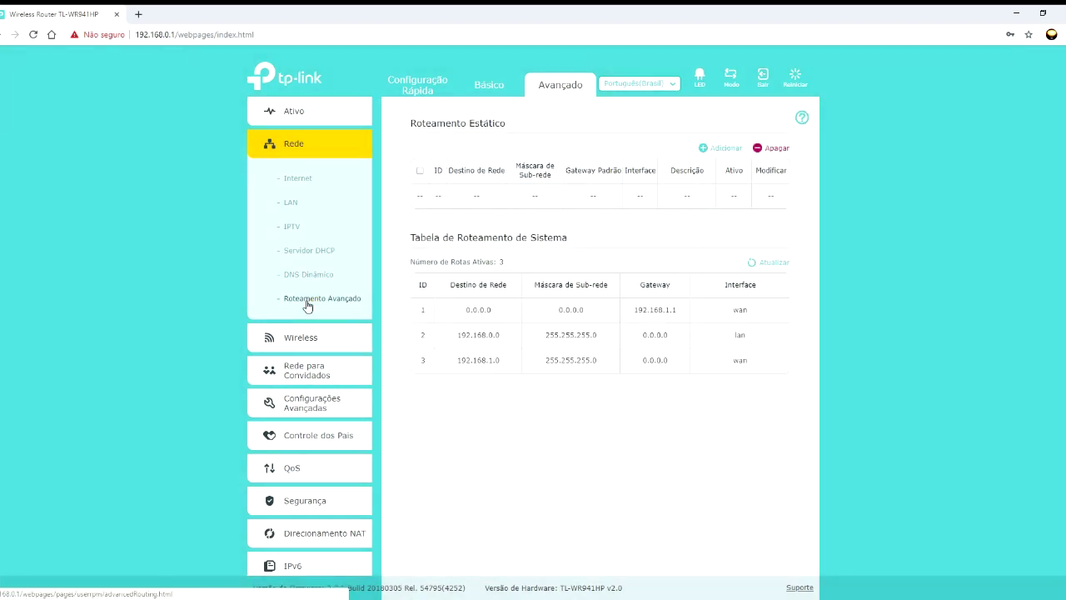
click(305, 275)
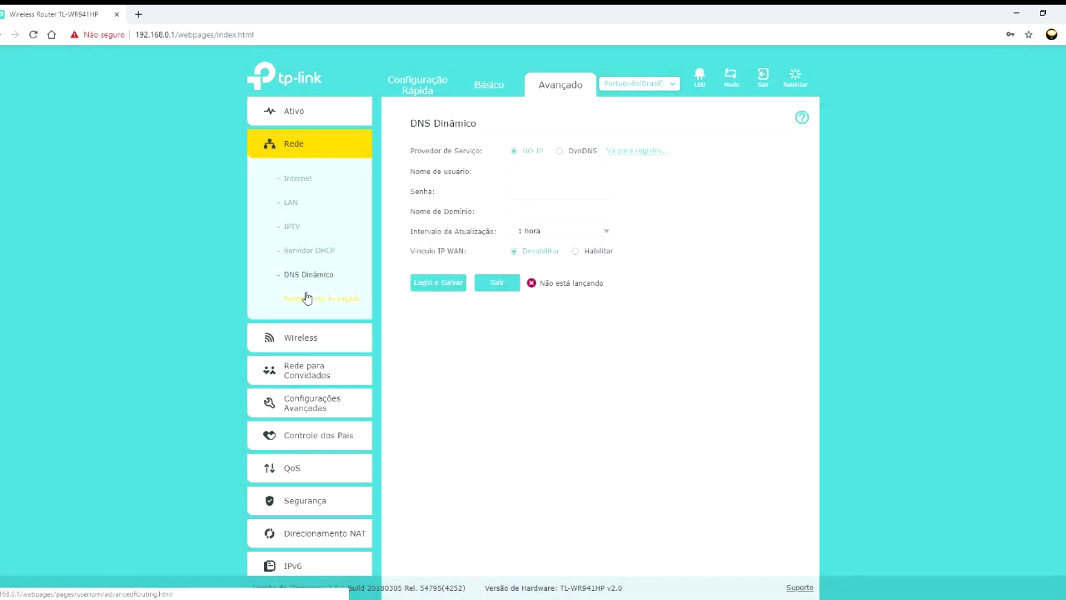
click(306, 302)
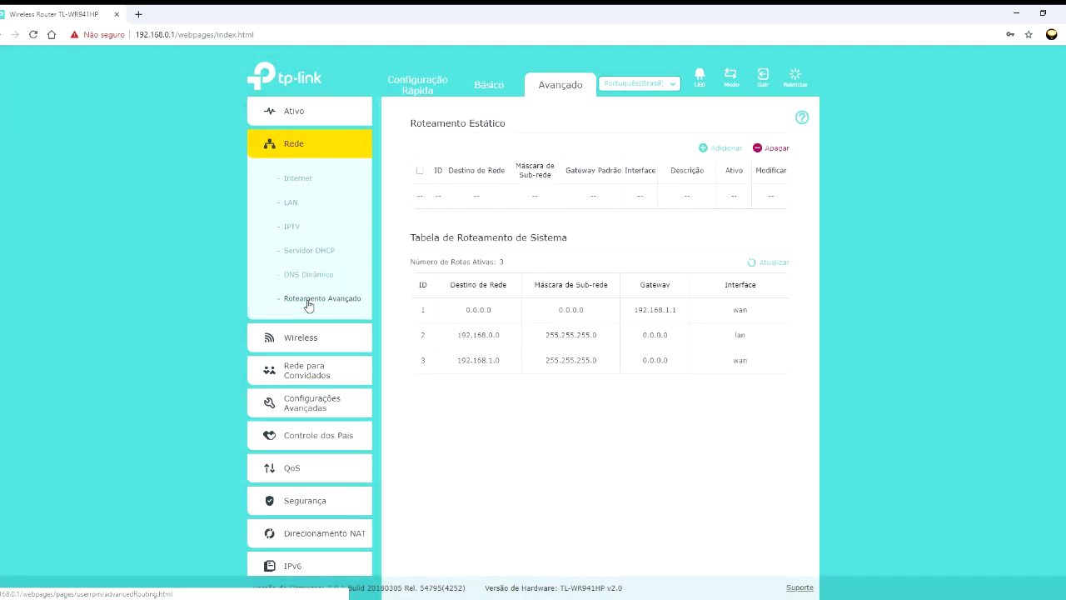
click(303, 340)
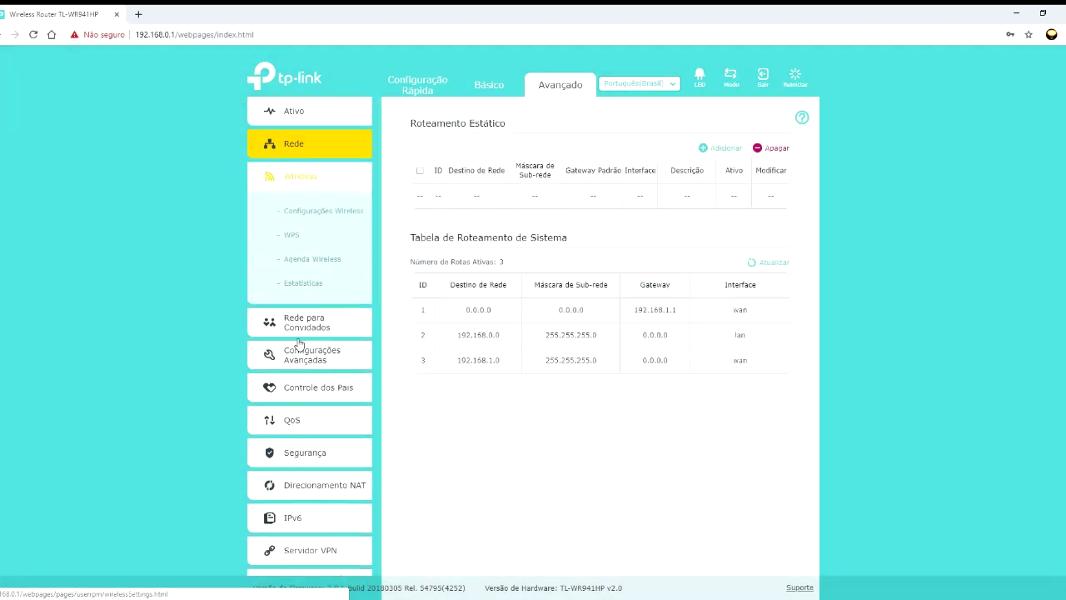
click(316, 213)
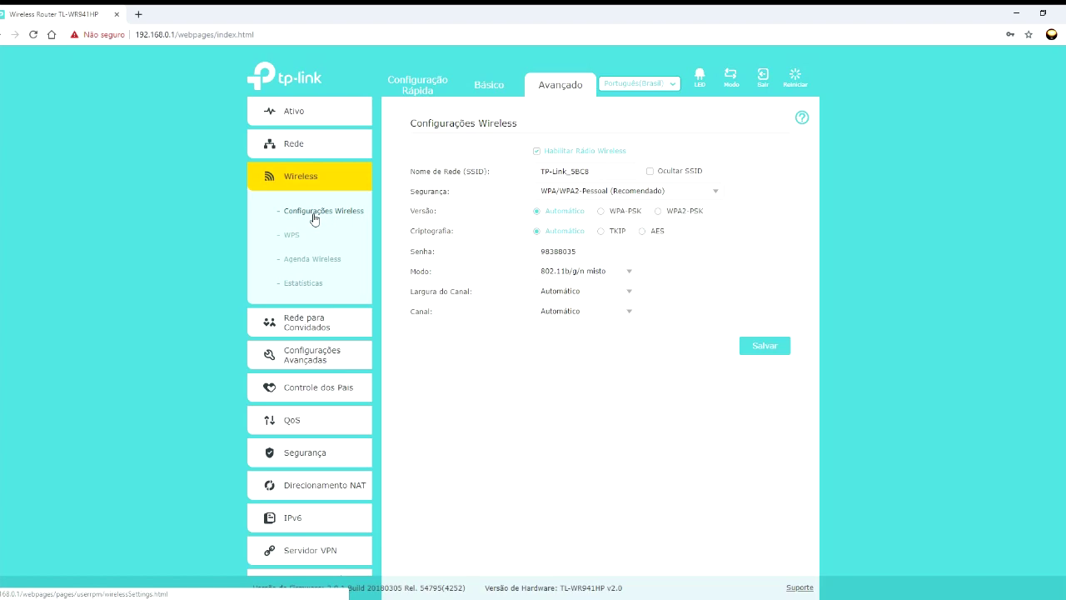
- Toggle the wireless radio off and back on, and change the SSID from TP-Link_5BC8 to DRL-1
click(537, 152)
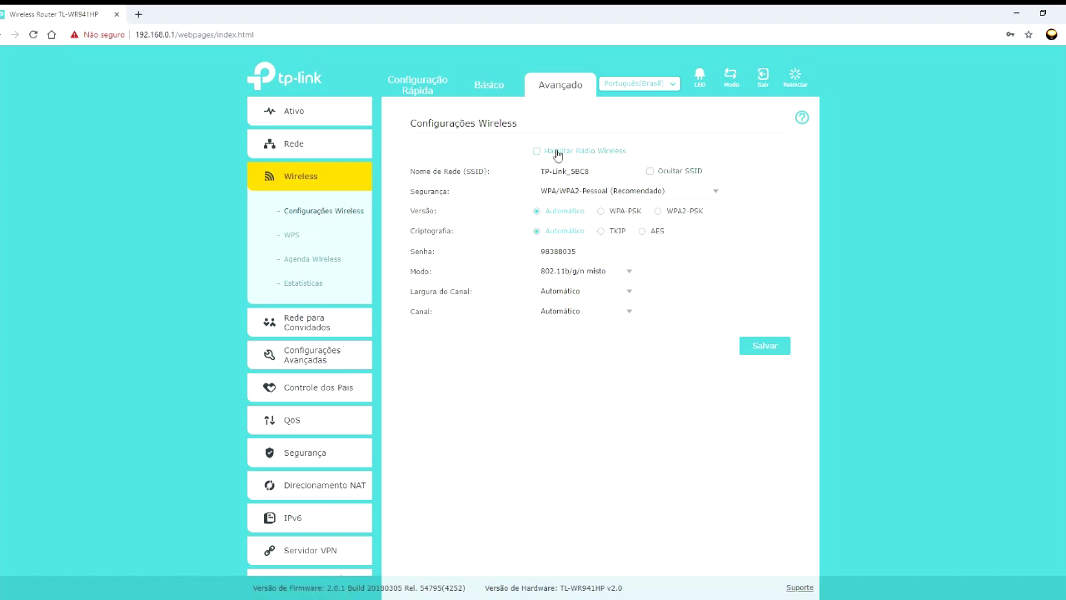
click(538, 153)
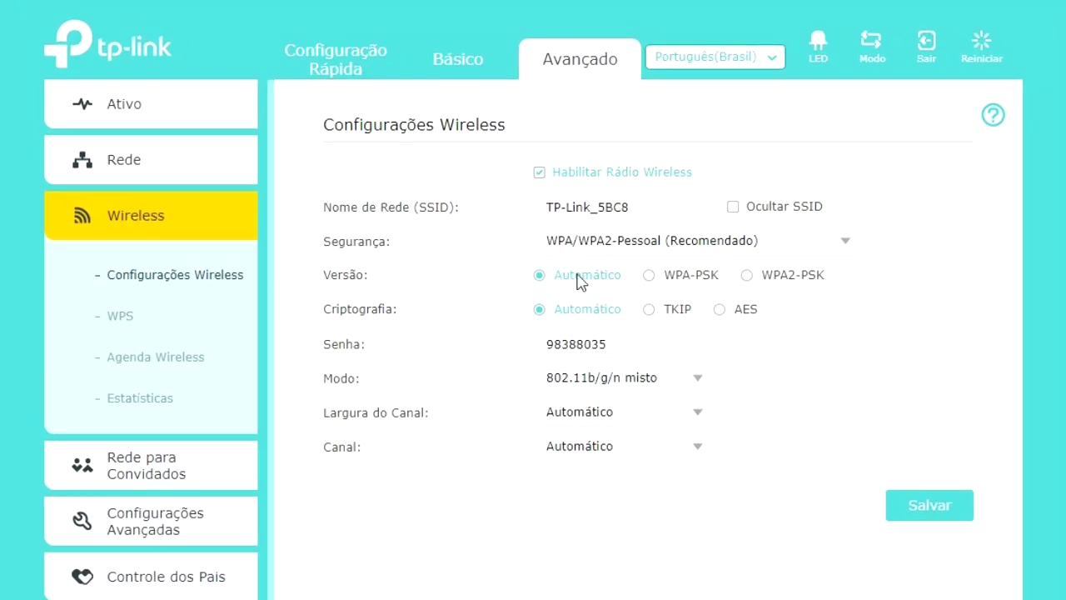
drag(647, 208, 530, 205)
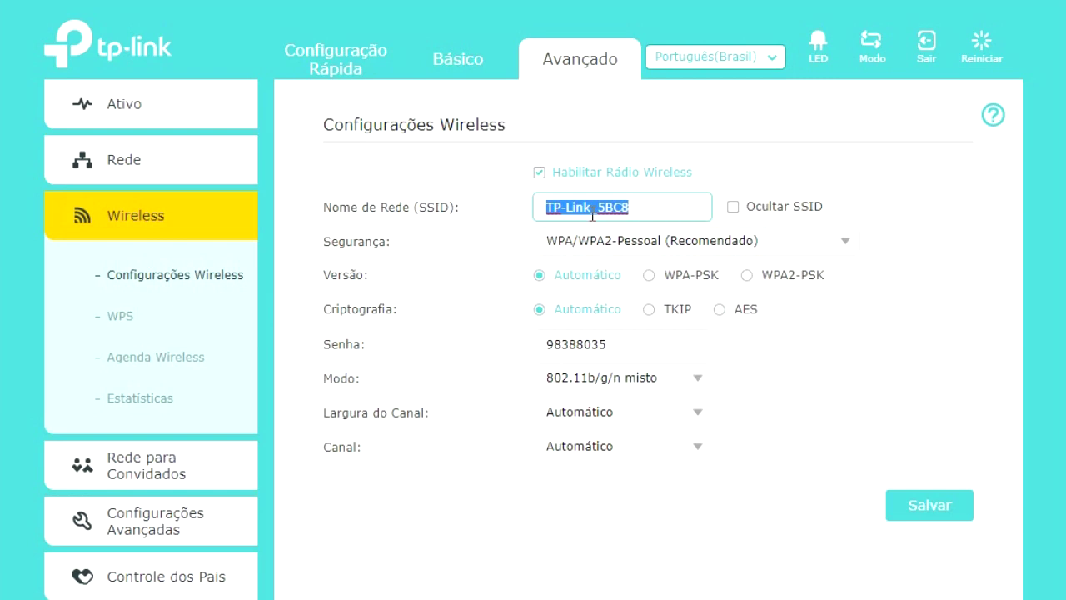
text(DRL-1)
double_click(582, 212)
click(621, 212)
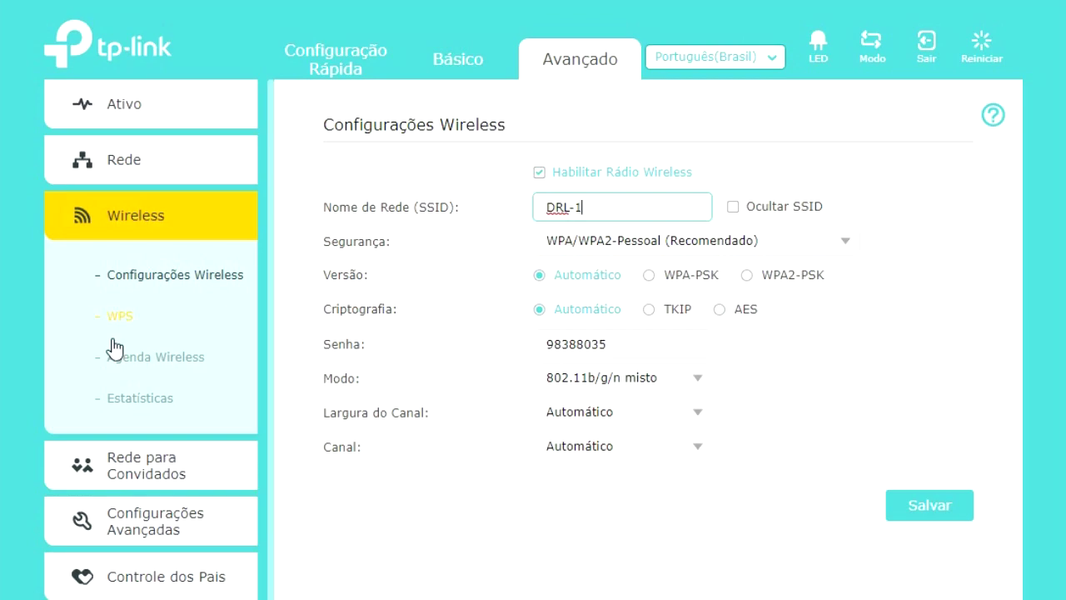
click(115, 158)
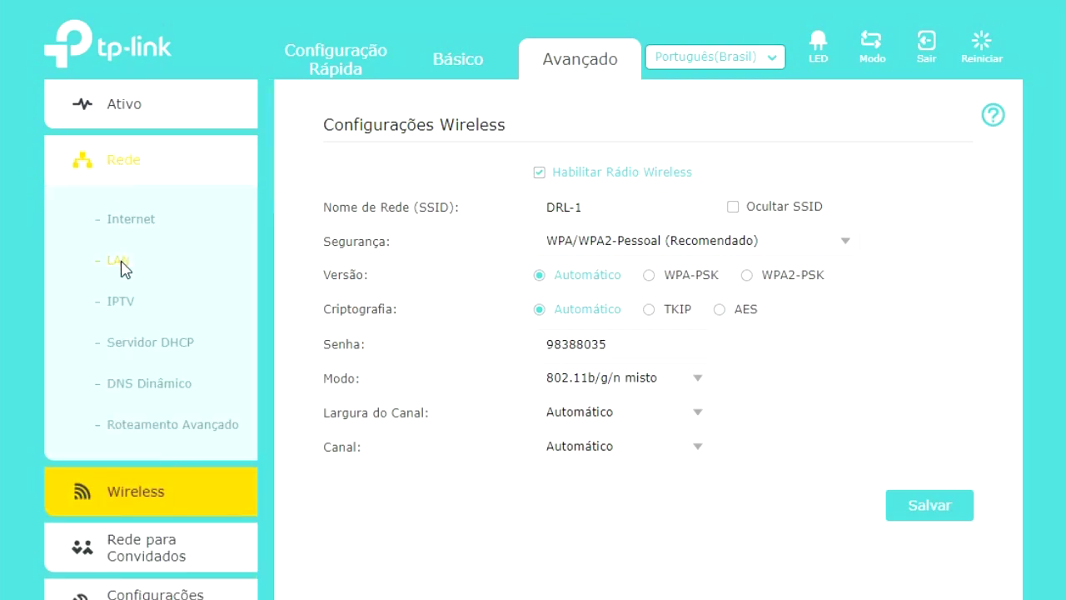
click(120, 261)
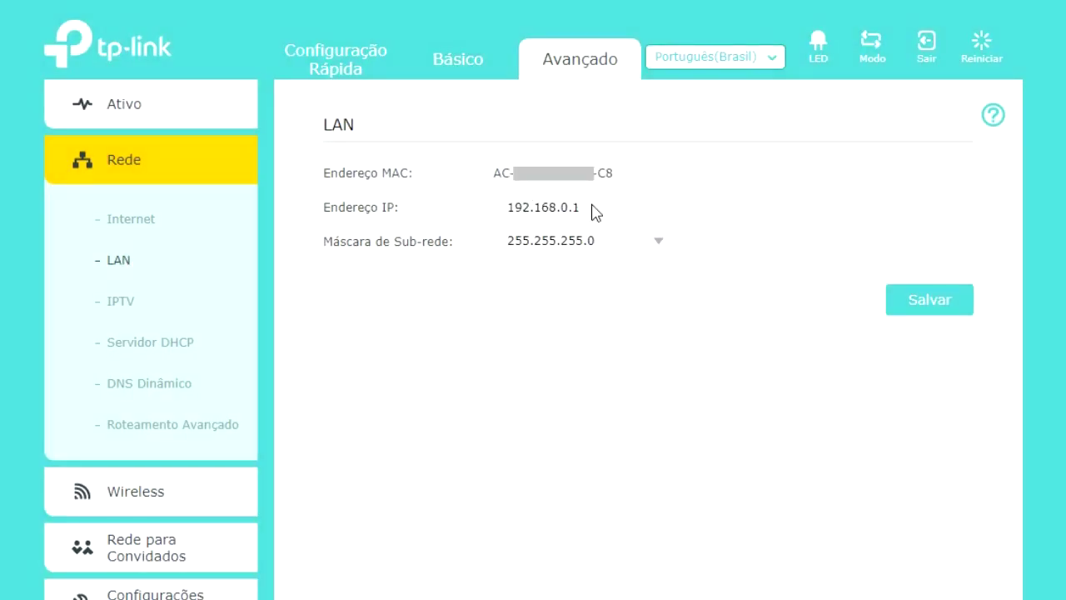
click(134, 491)
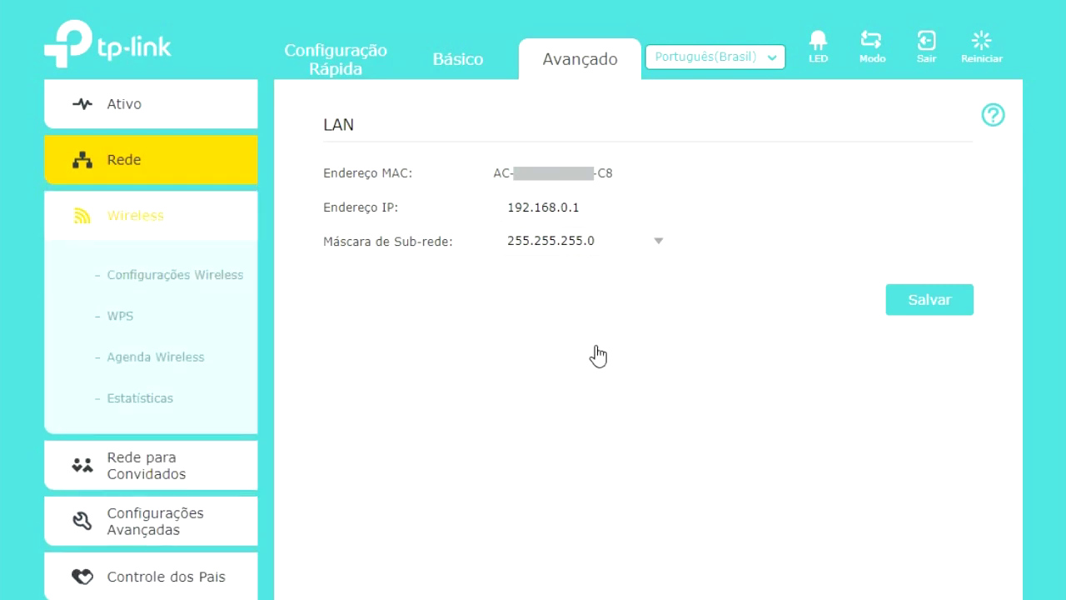
click(153, 283)
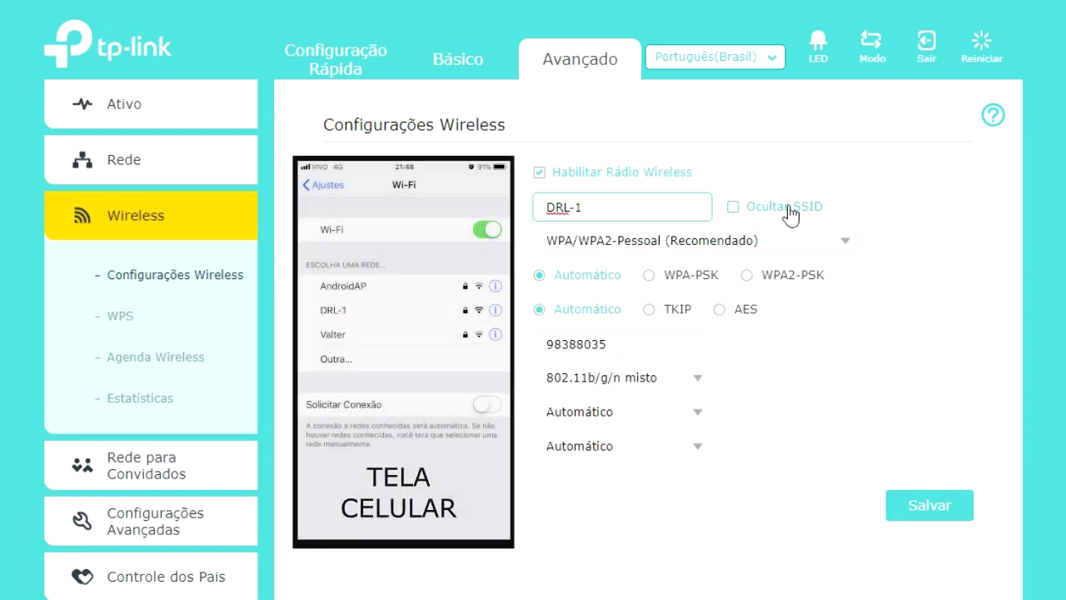
click(736, 210)
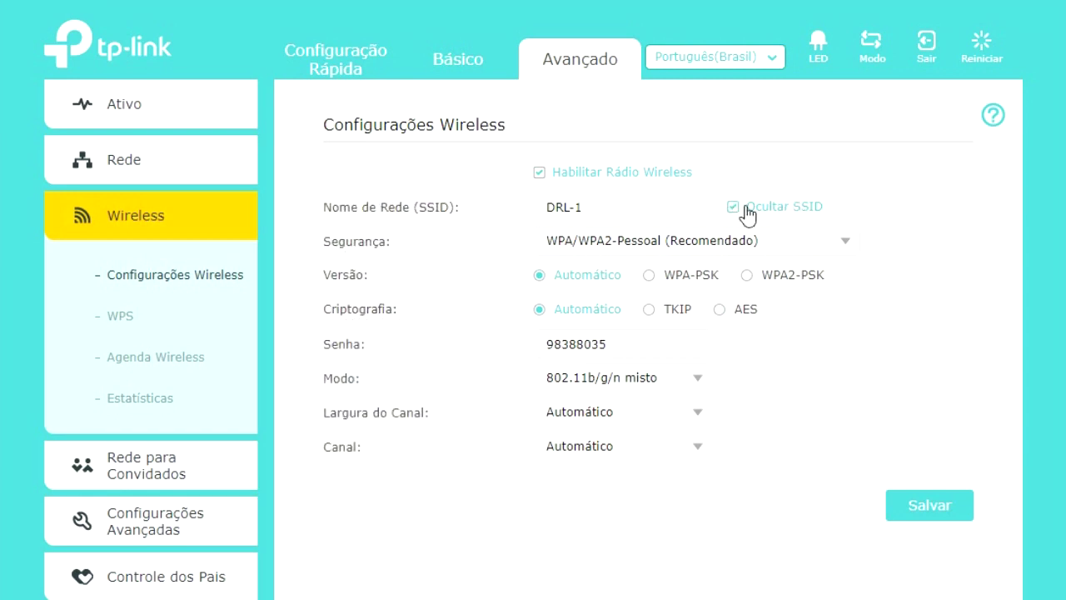
click(747, 208)
- Keep WPA/WPA2-Pessoal (Recomendado) security and select WPA2-PSK as the version
click(849, 243)
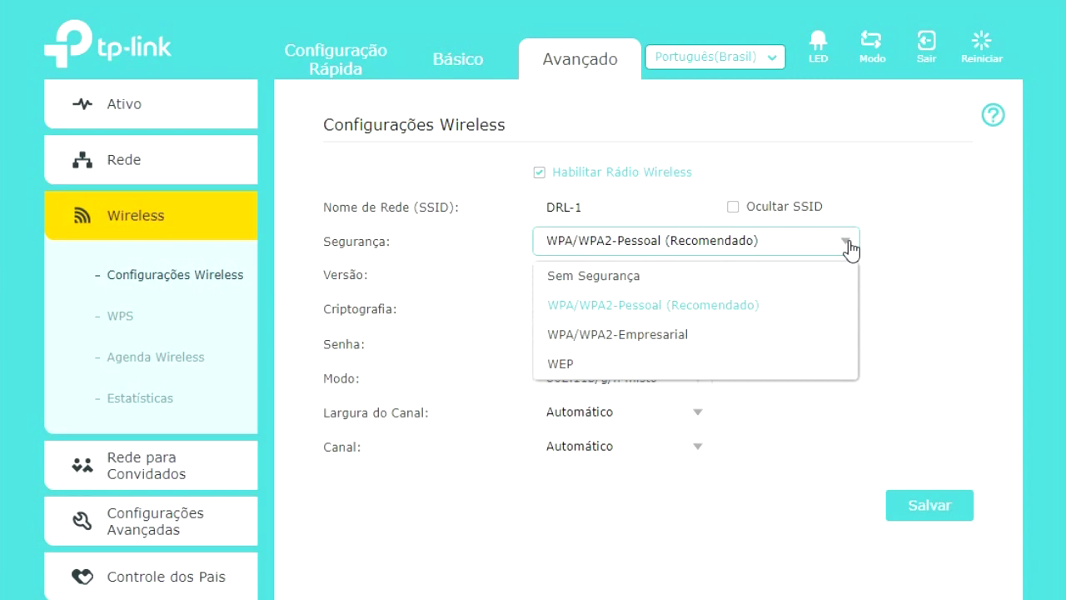
click(848, 243)
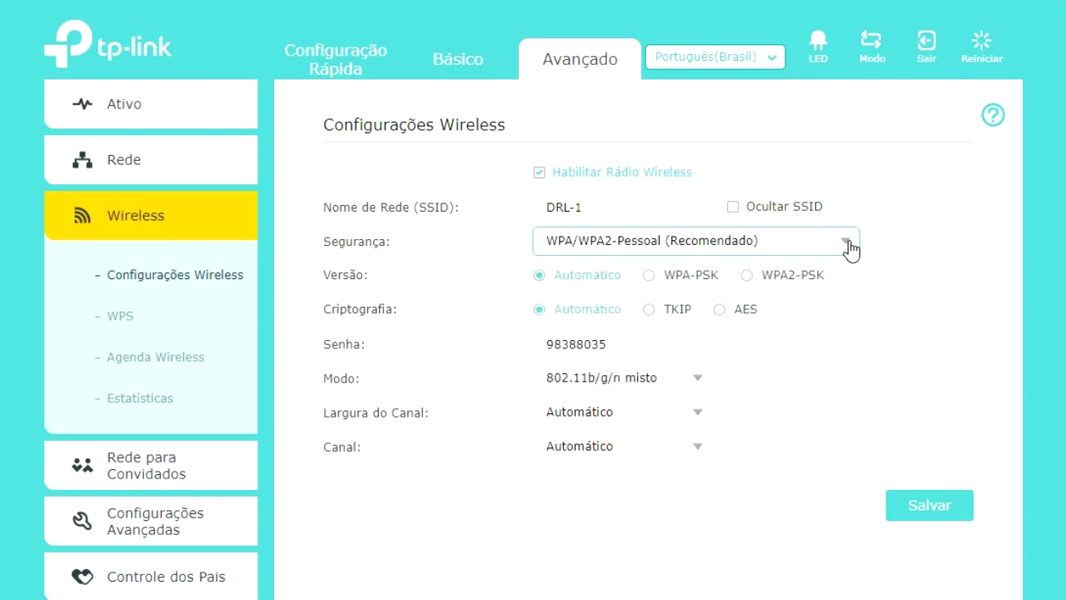
click(848, 244)
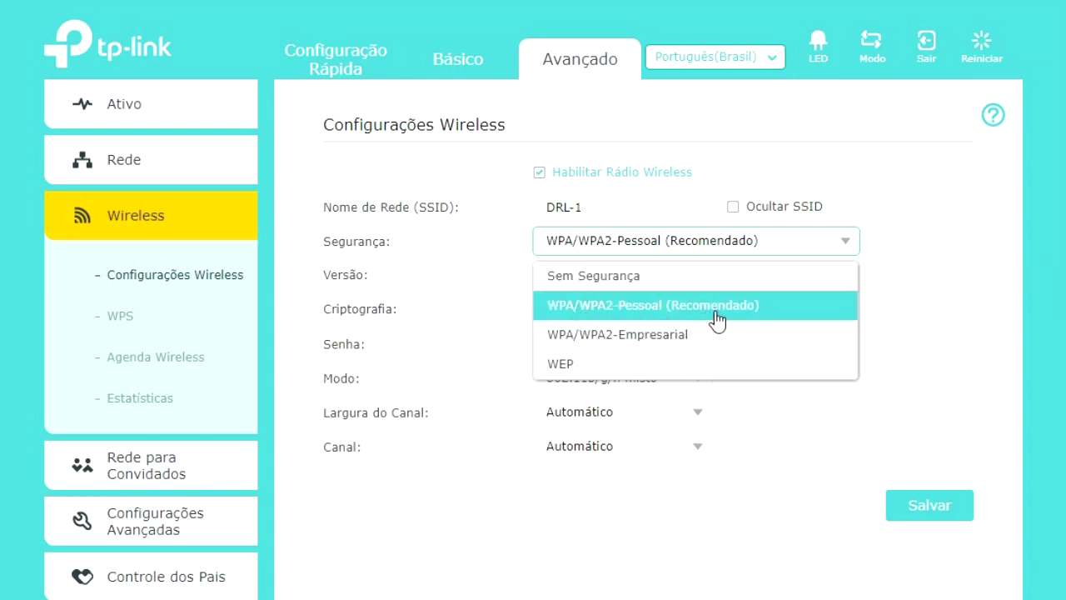
click(666, 308)
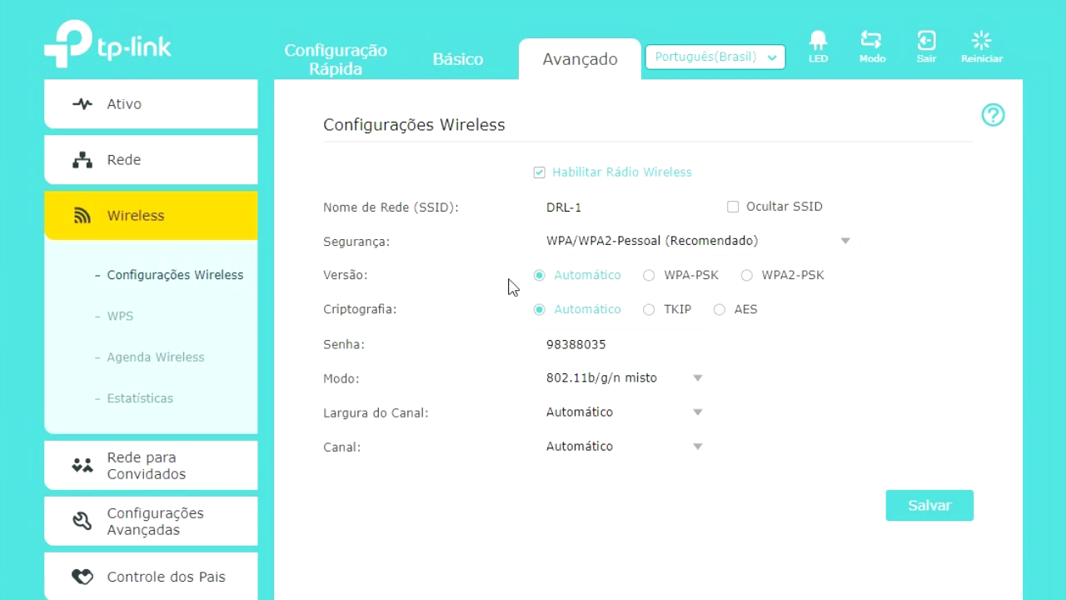
click(760, 279)
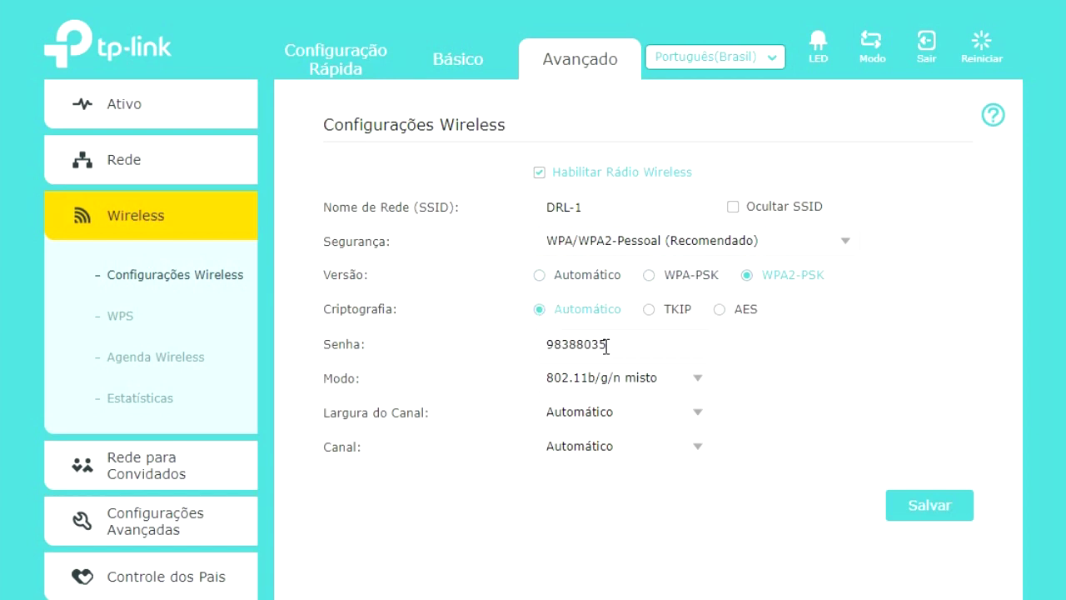
- Clear the old Wi-Fi password in the Senha field and type a new placeholder password
drag(627, 340, 500, 334)
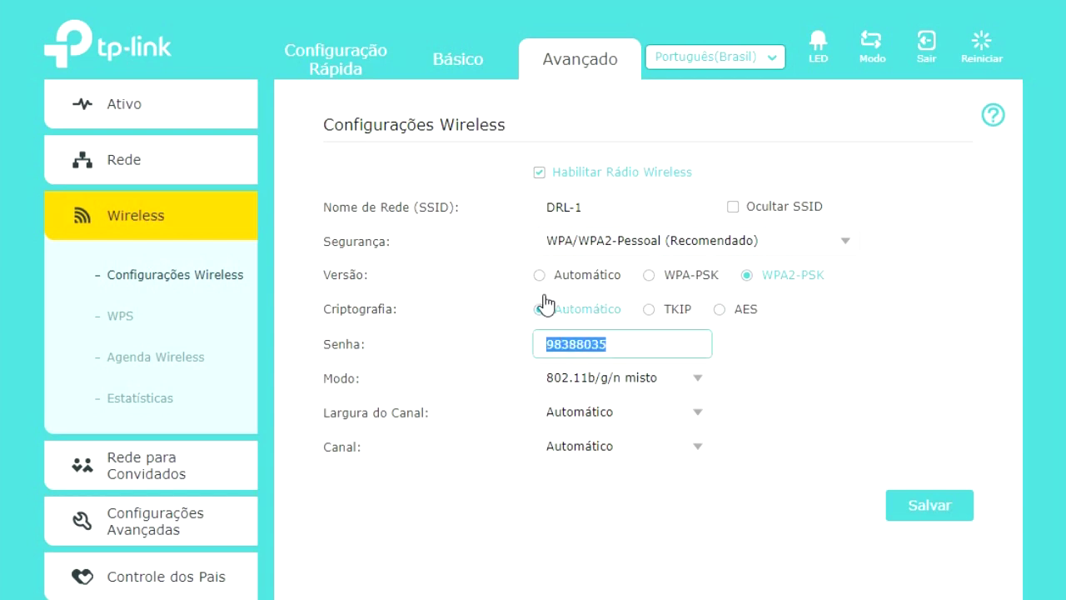
click(502, 309)
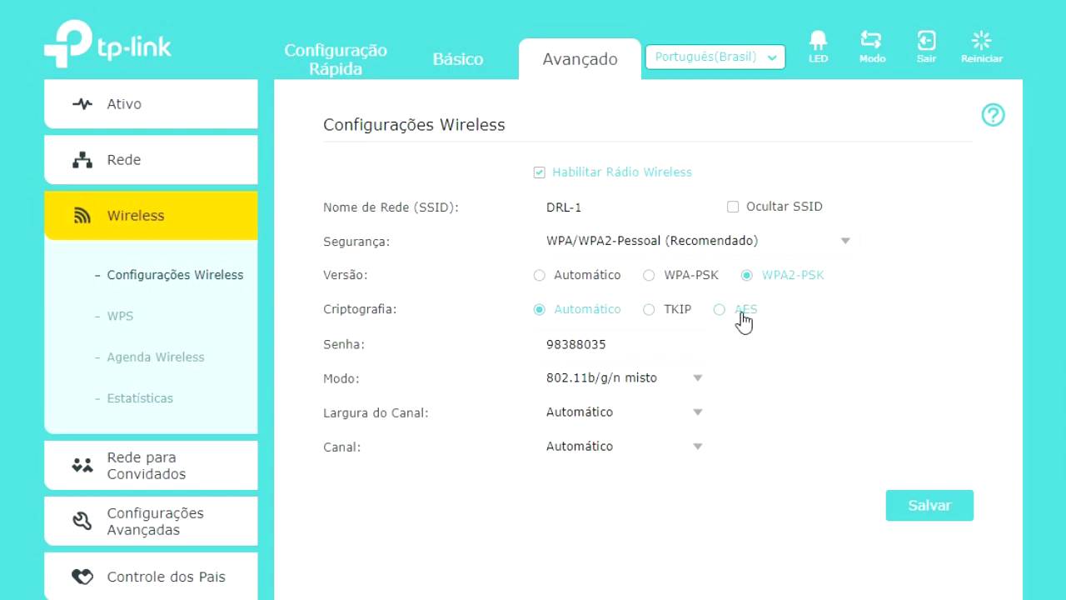
double_click(649, 344)
click(647, 344)
click(479, 291)
click(552, 340)
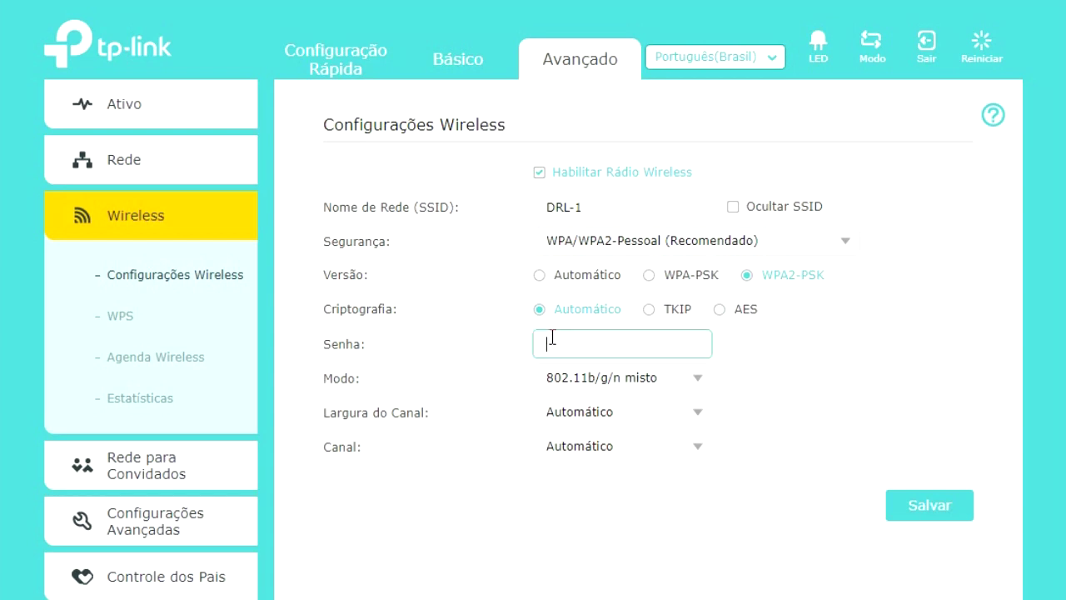
text(CADASTRE A SENHA AQUI)
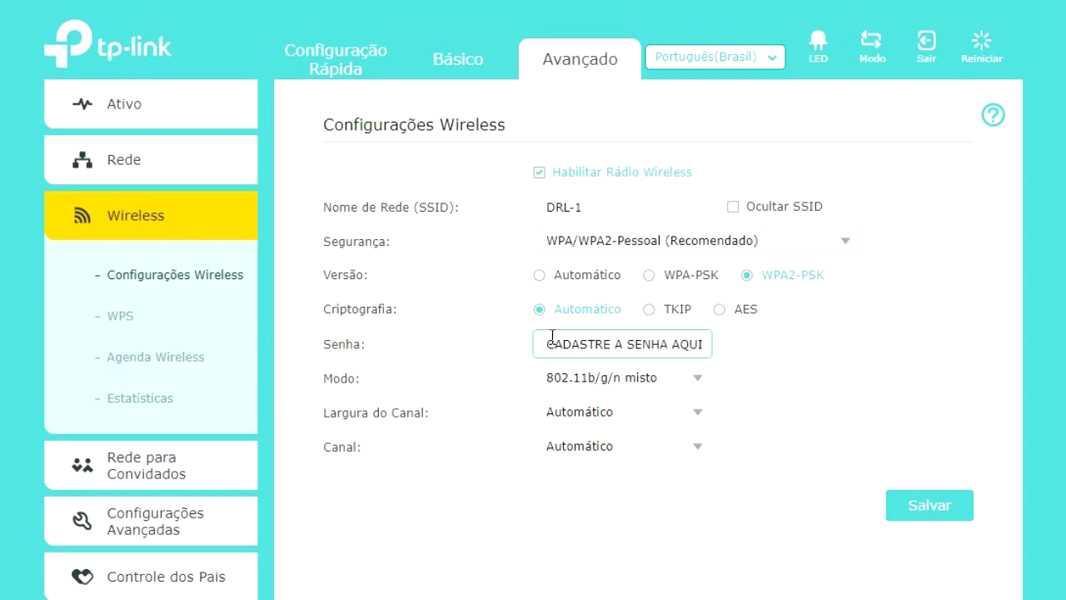
- Confirm mode 802.11b/g/n misto and channel width Automático, then bring up the Canal list
click(696, 381)
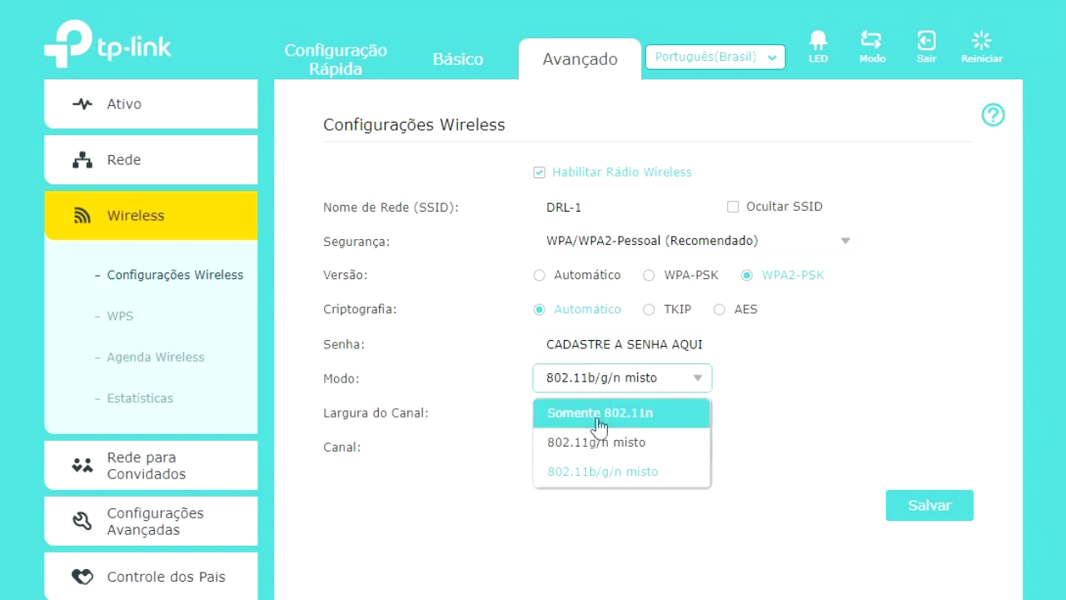
click(630, 480)
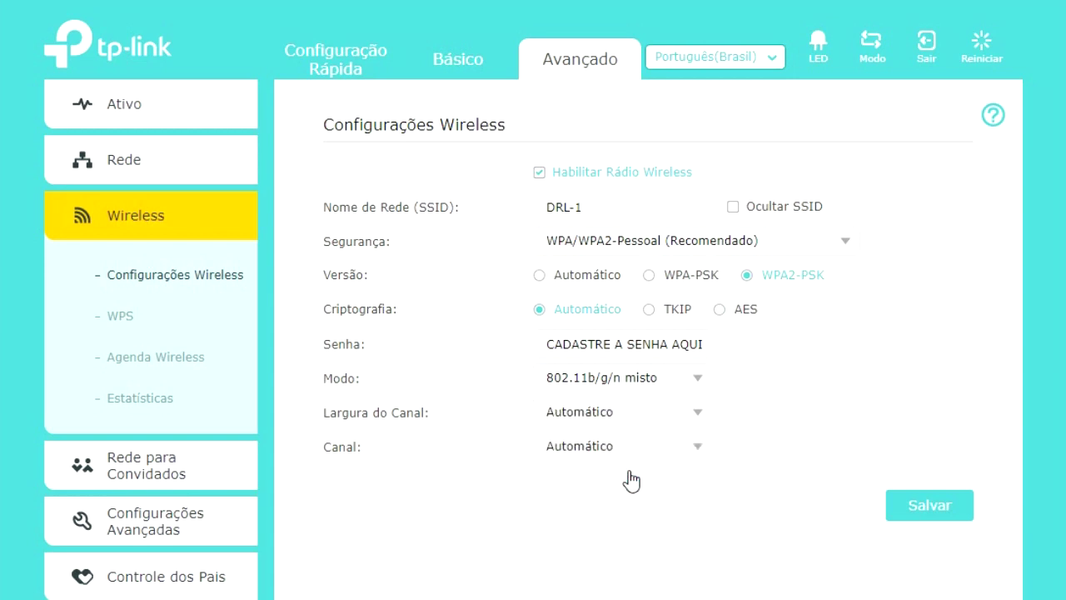
click(695, 412)
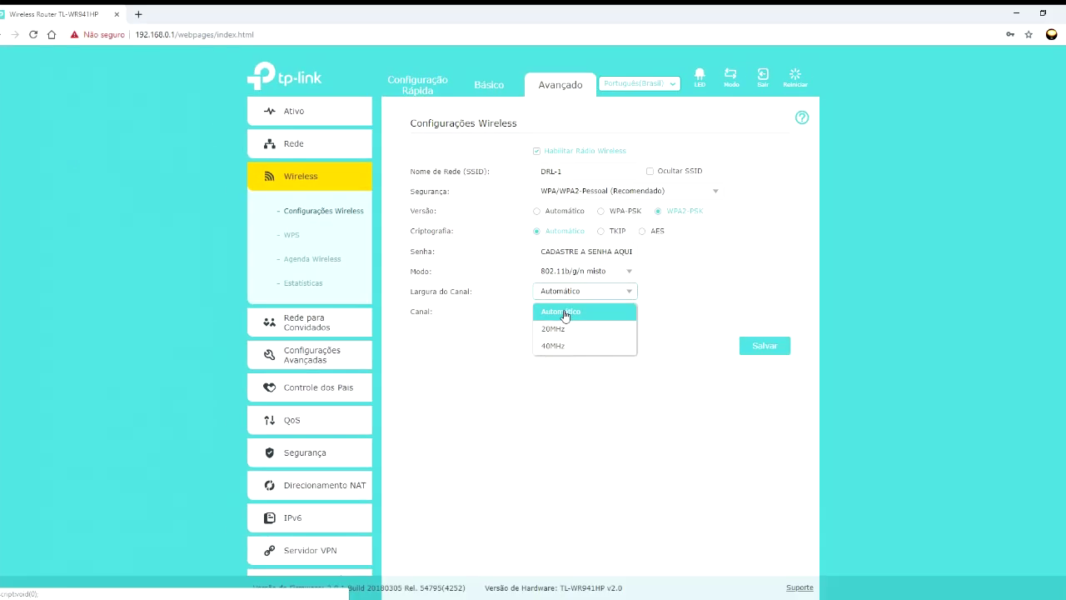
click(565, 313)
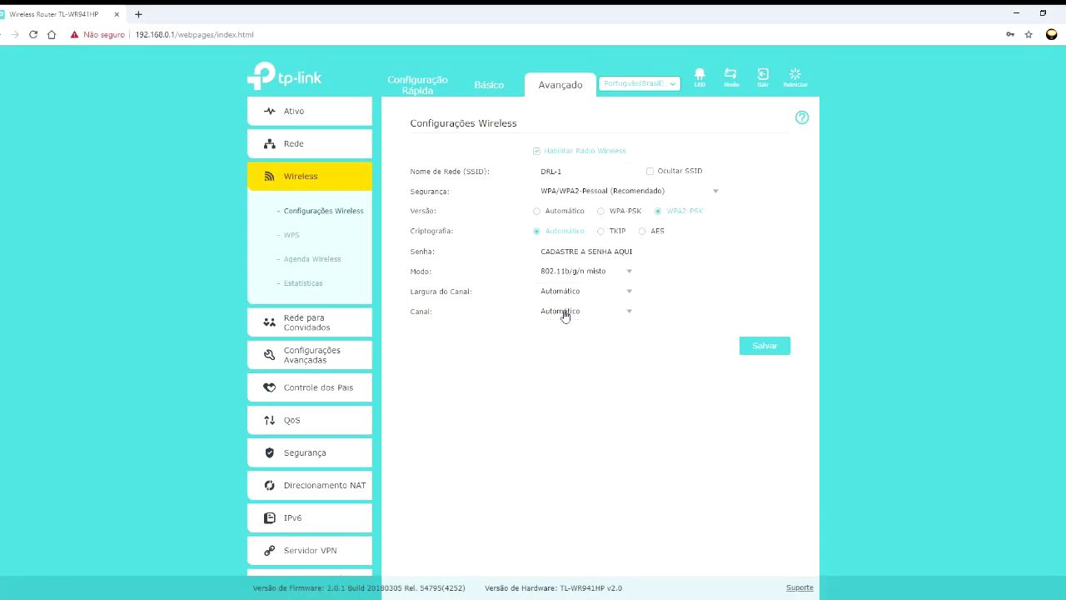
click(630, 312)
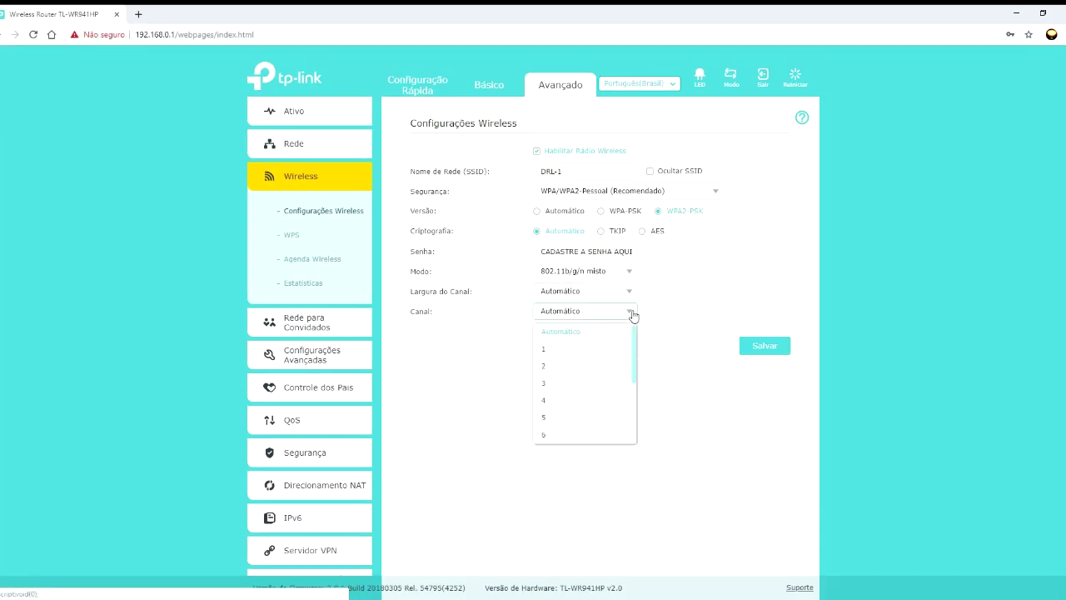
drag(636, 342, 638, 388)
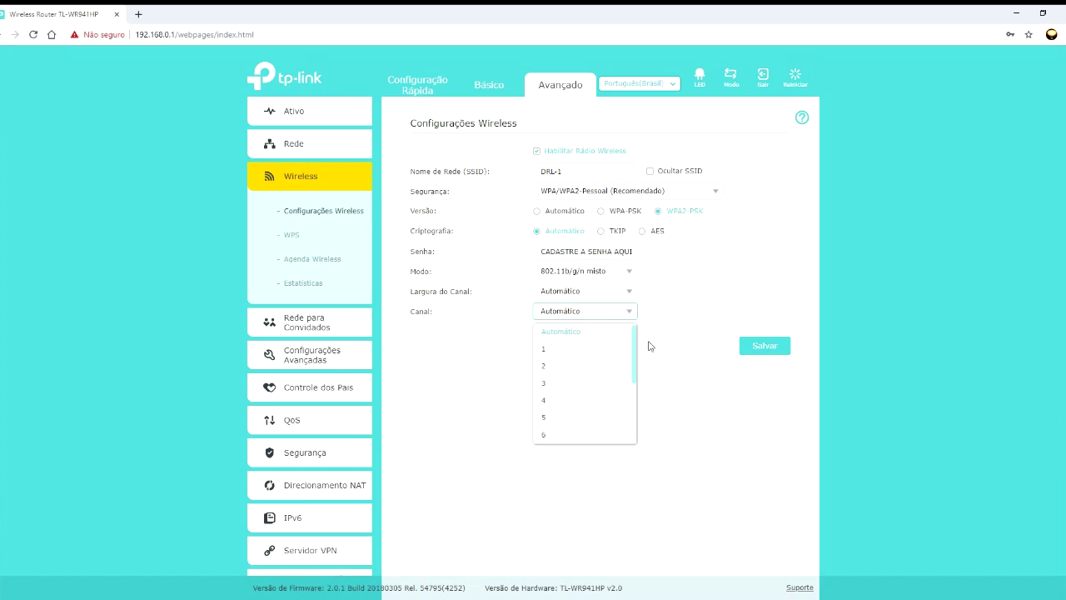
- Set the wireless channel to 7 and save the DRL-1 wireless settings
click(555, 336)
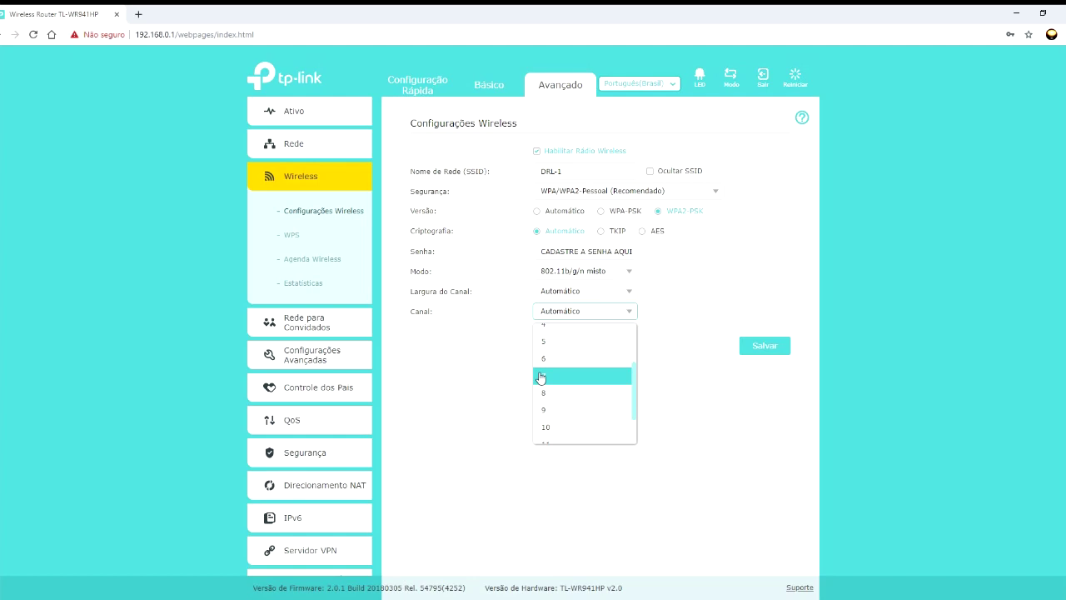
click(541, 378)
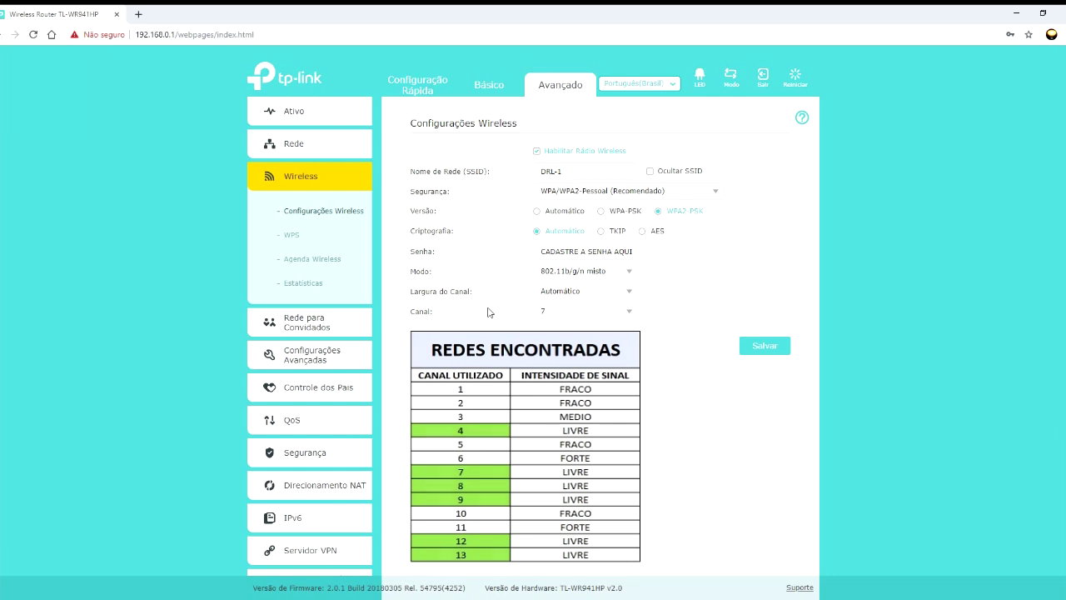
click(766, 347)
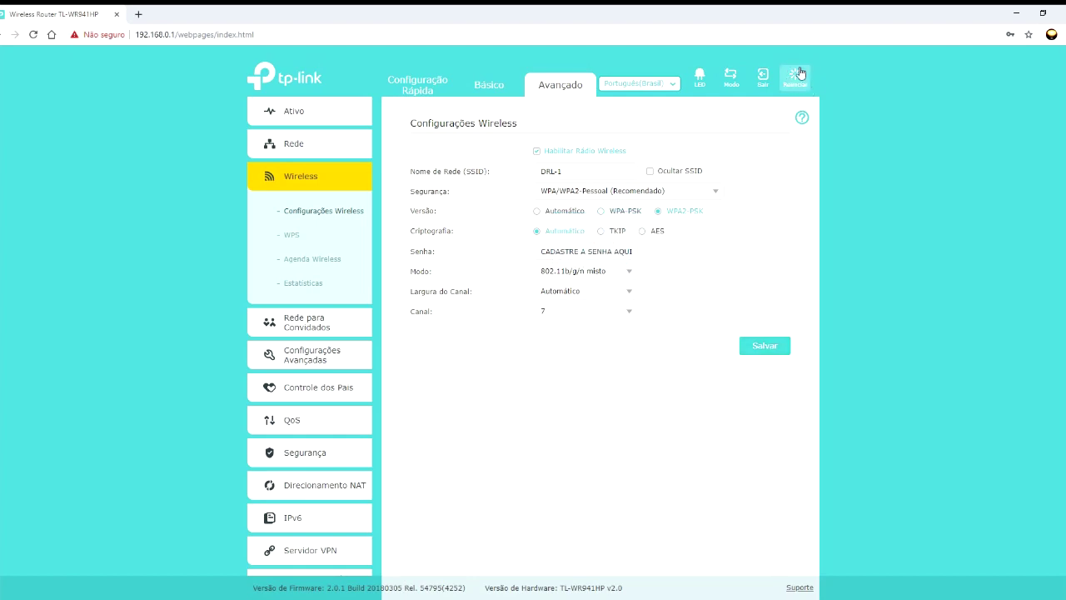
click(292, 234)
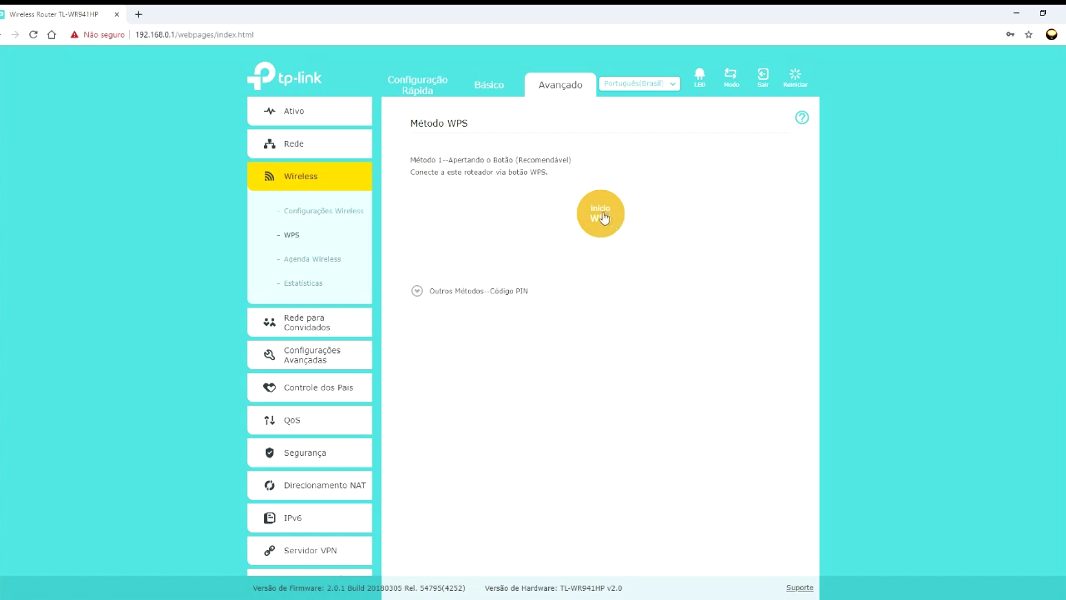
- Start a WPS push-button pairing and read the Pressione o Botão help entry
click(601, 220)
click(804, 117)
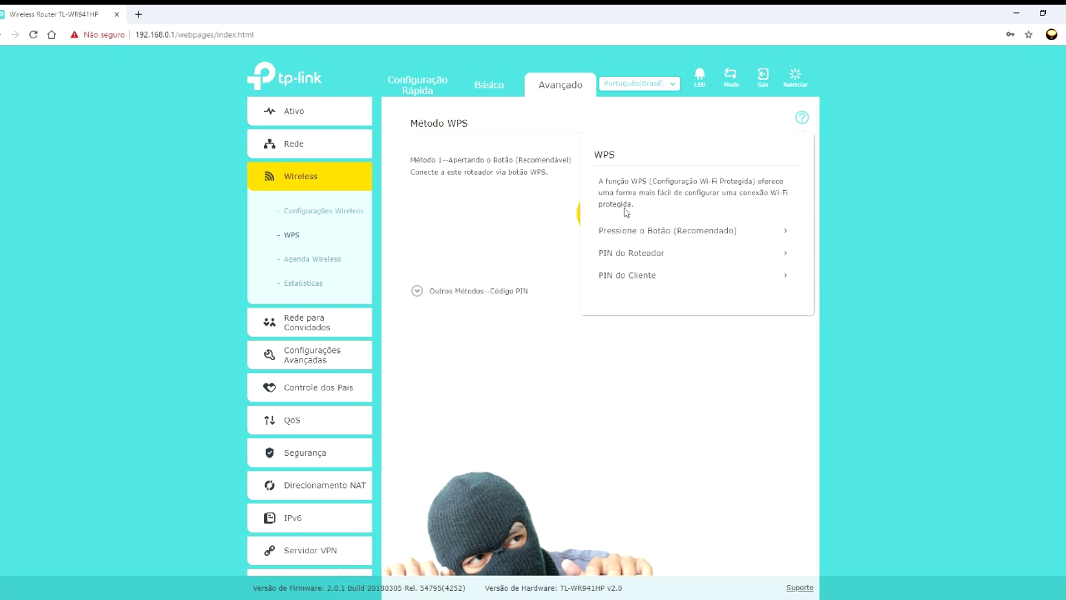
click(779, 239)
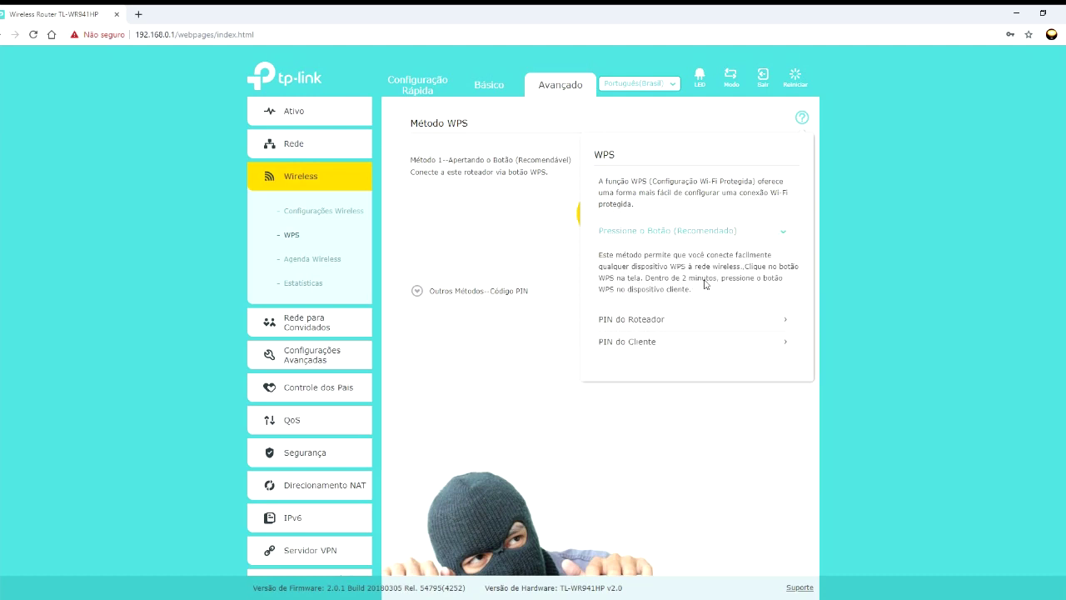
click(802, 117)
click(329, 259)
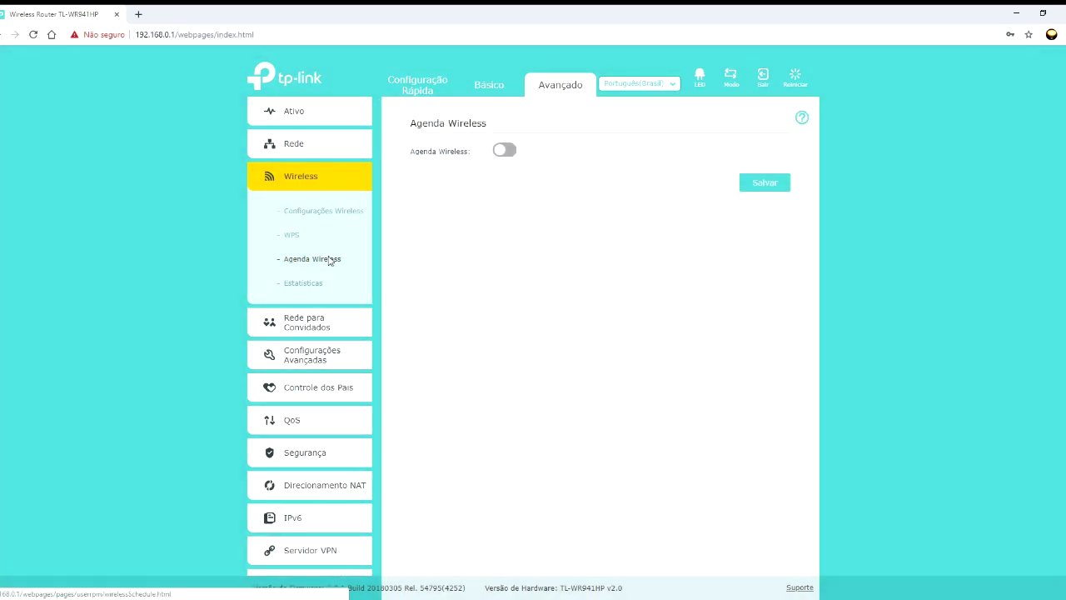
- Switch the wireless schedule on and draft an offline period from 06 to 18
click(503, 151)
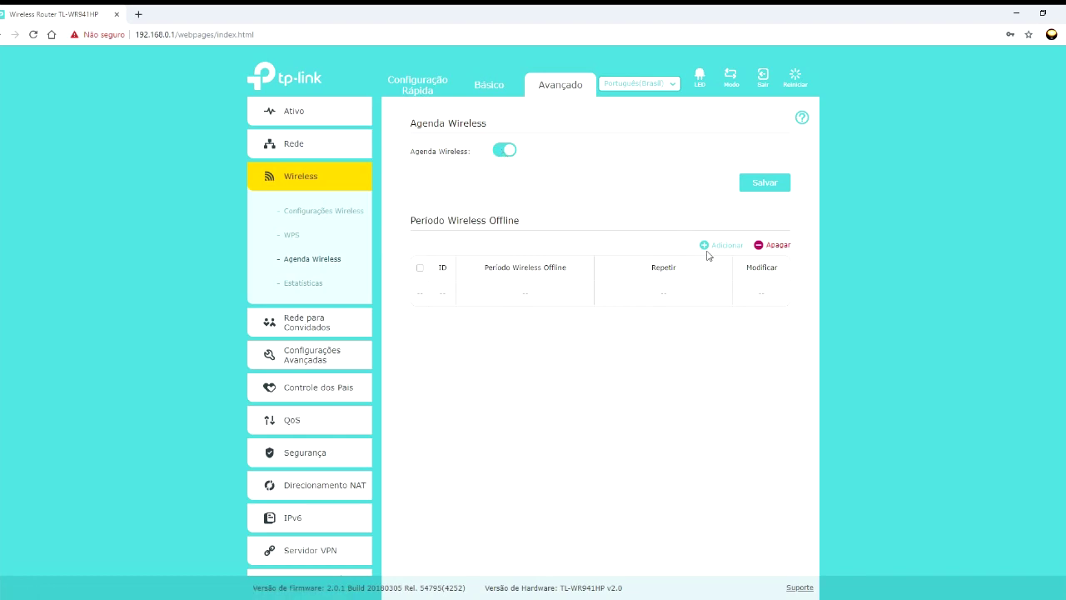
click(705, 245)
click(620, 363)
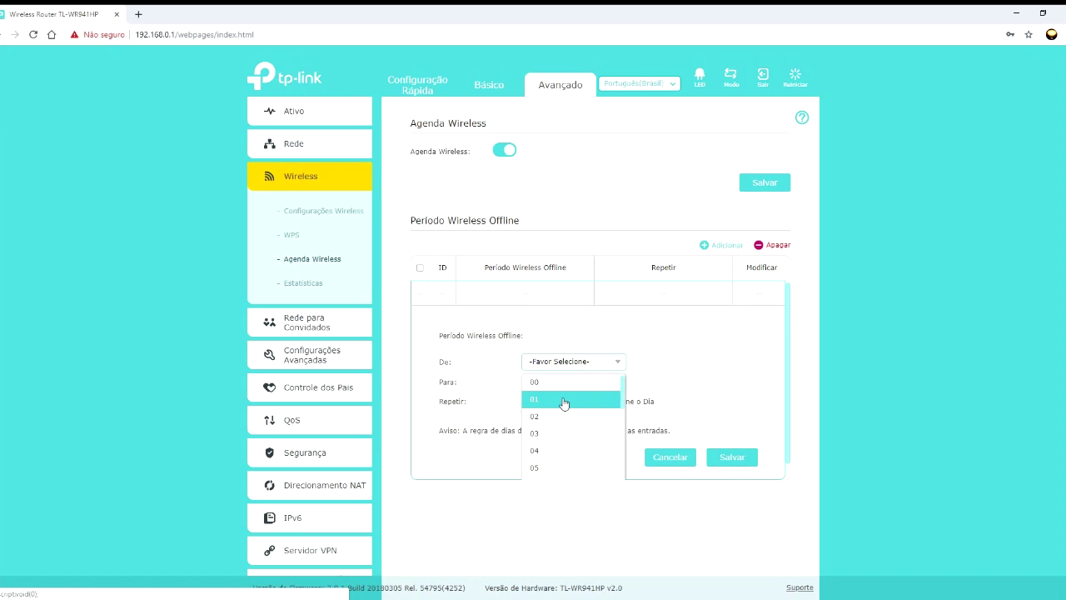
scroll(622, 396, down, 2)
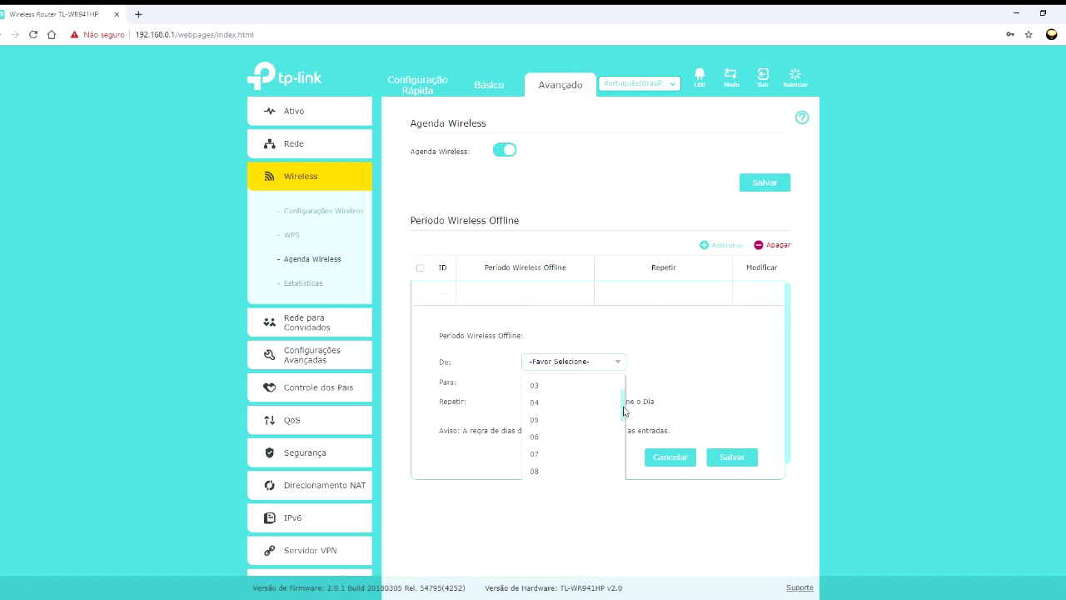
click(573, 435)
click(618, 382)
scroll(622, 433, down, 1)
drag(623, 433, 625, 491)
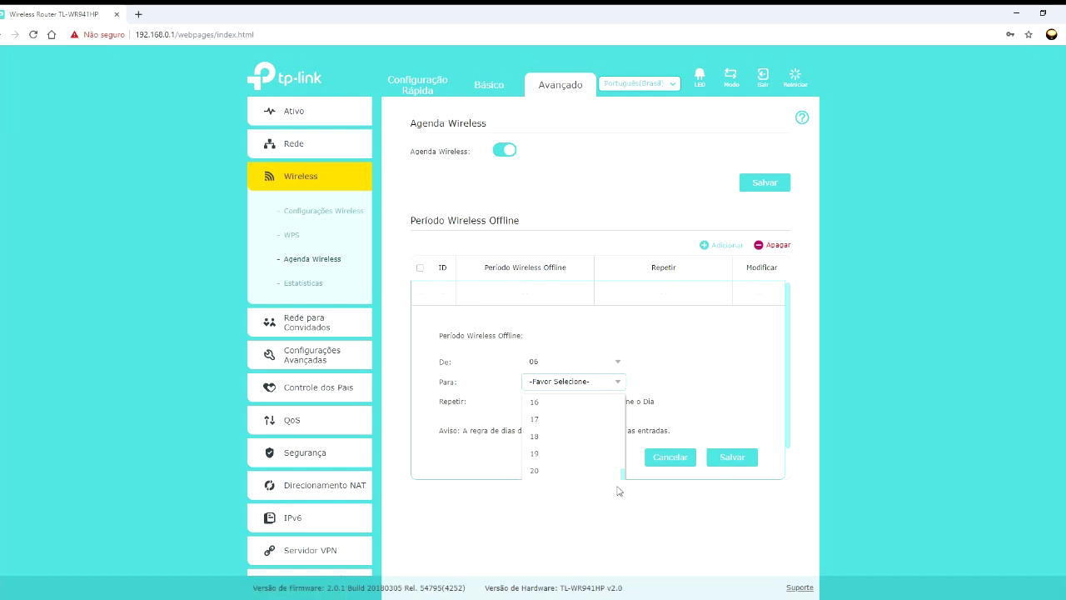
click(547, 439)
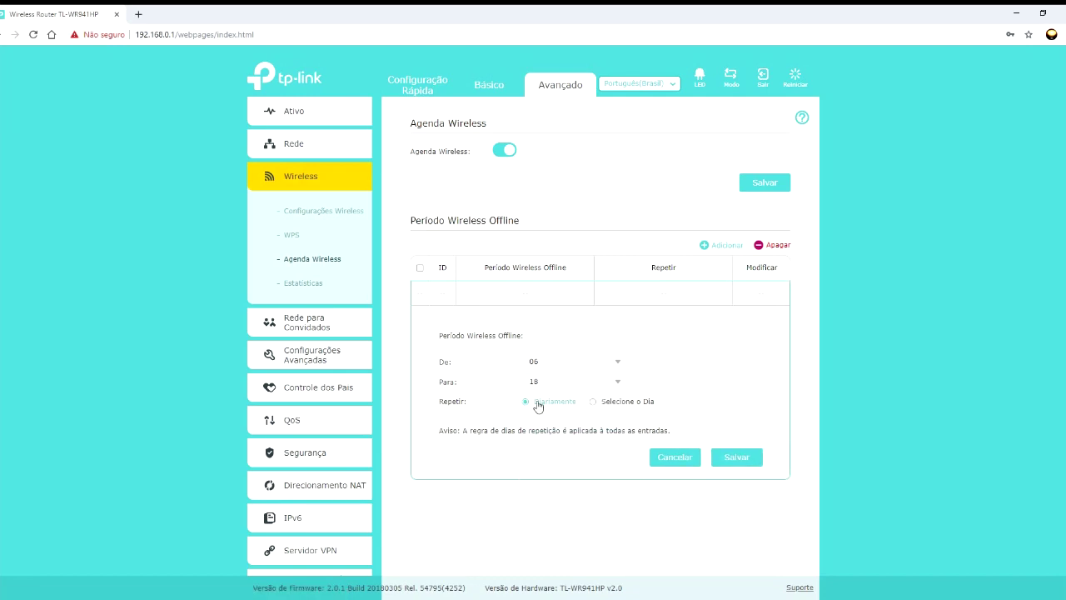
- Choose Monday through Friday for the period, then discard the entry
click(593, 402)
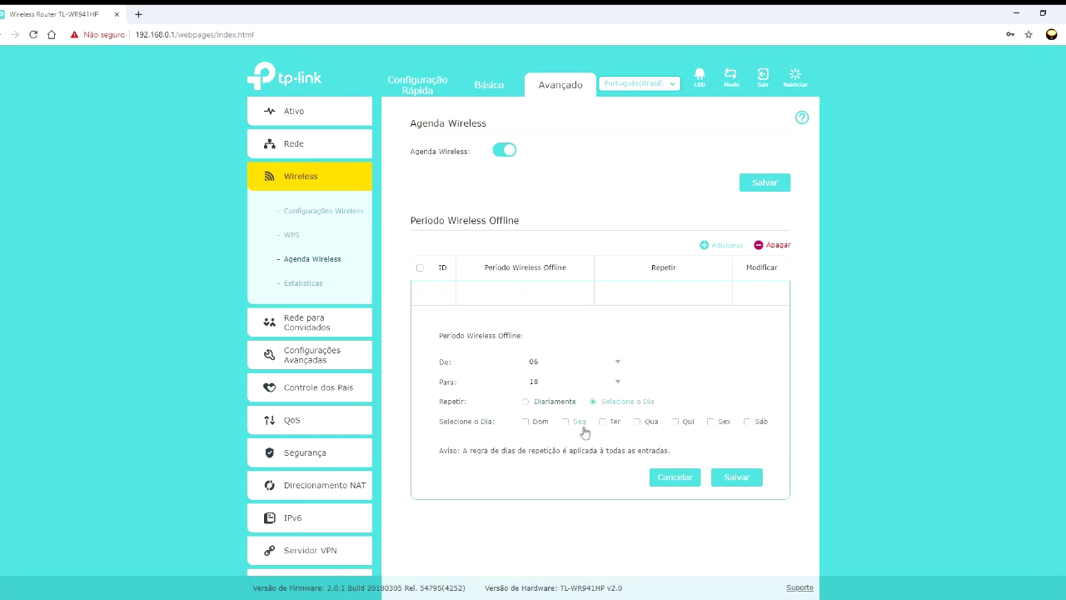
click(573, 425)
click(607, 424)
click(638, 423)
click(676, 422)
click(710, 422)
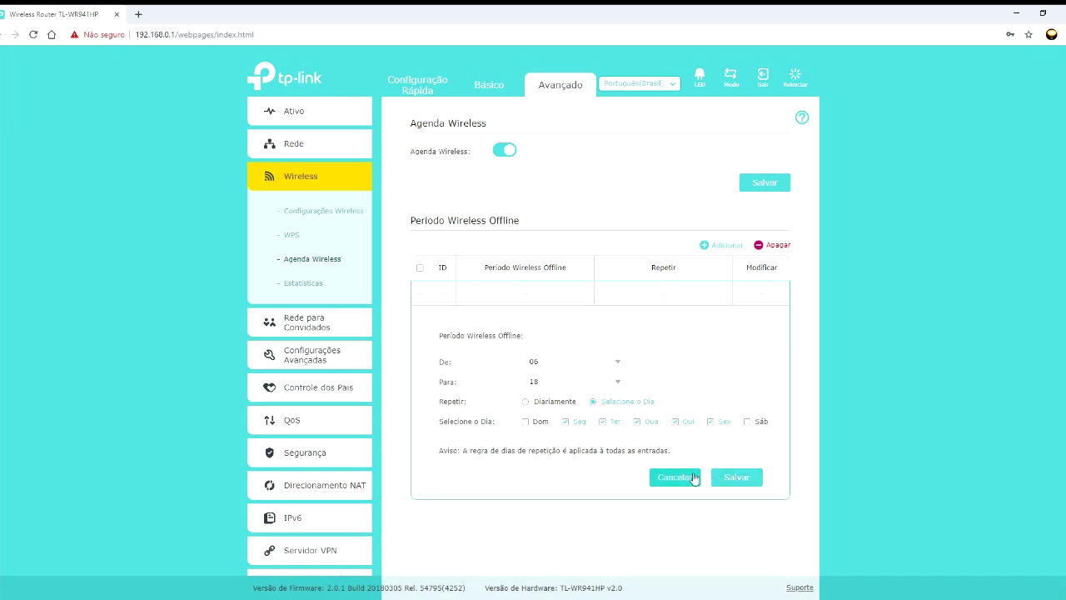
click(674, 477)
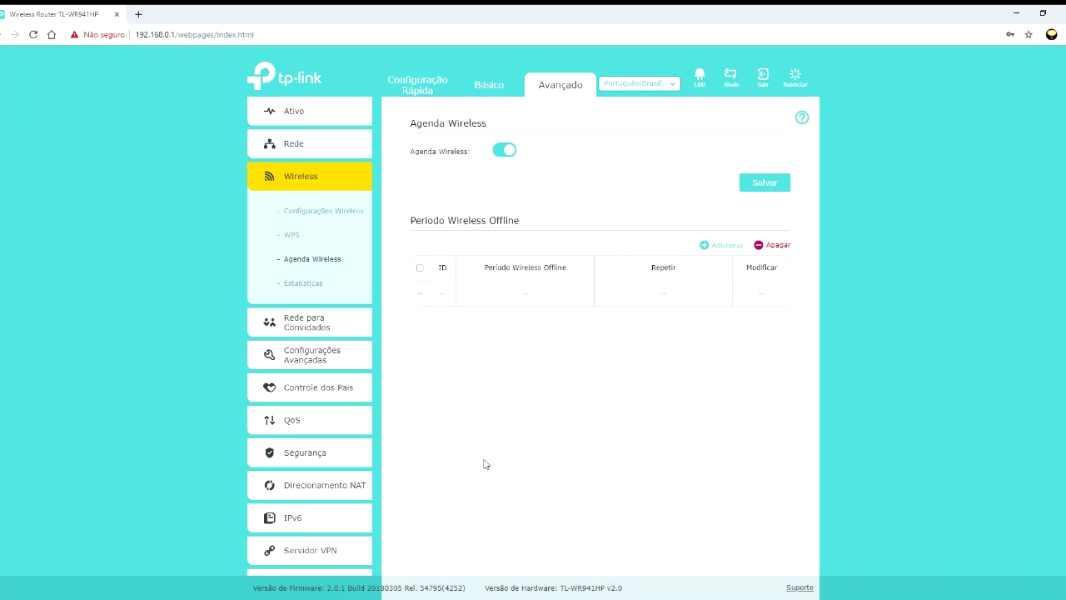
- Check the wireless Estatísticas page for online stations, then open Rede para Convidados
click(300, 286)
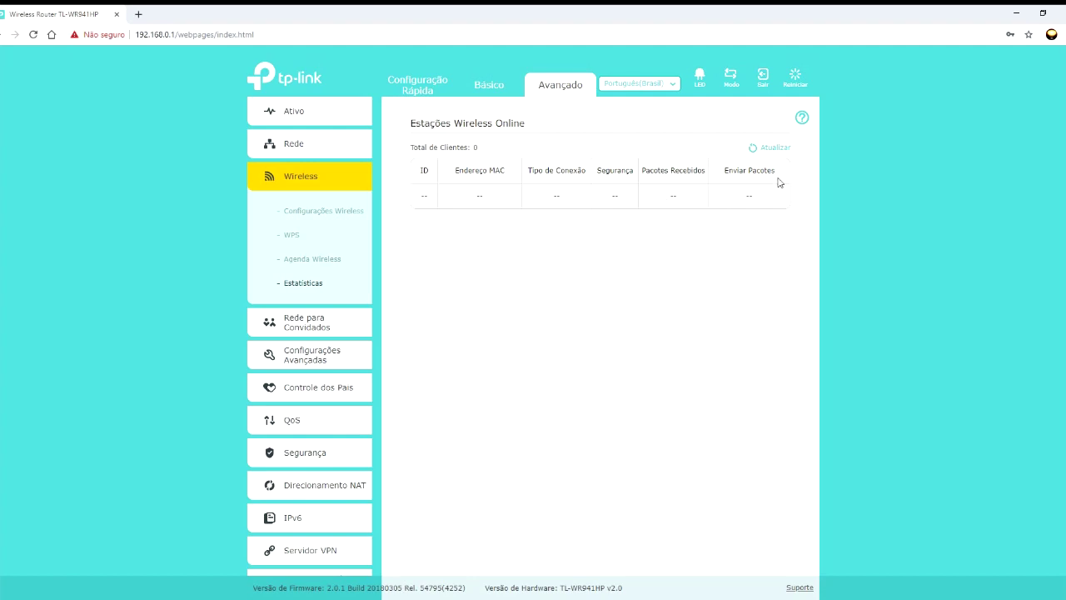
click(308, 322)
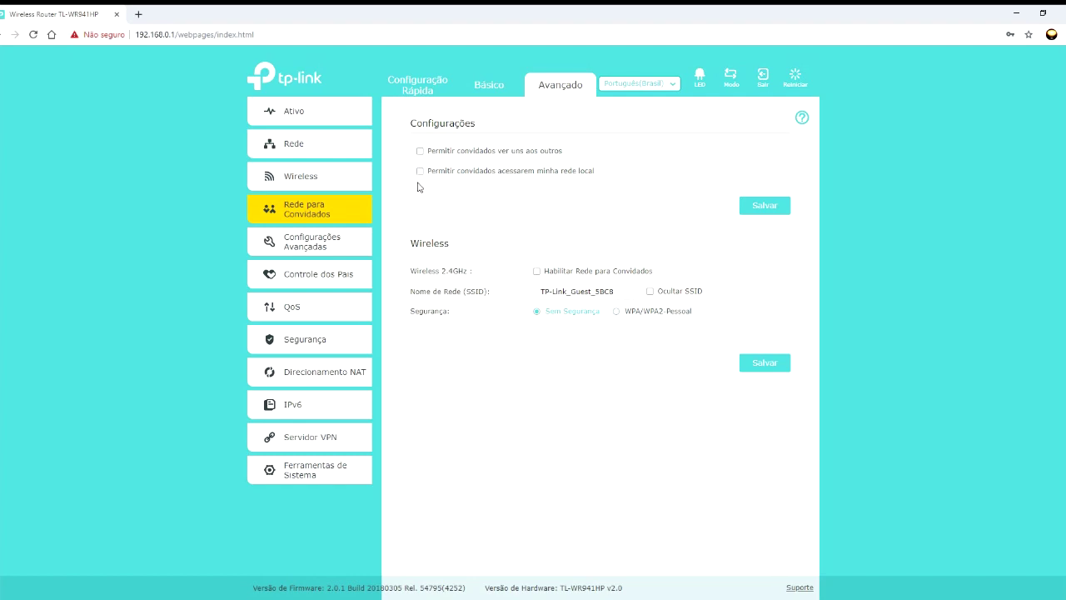
- Enable the 2.4GHz guest network, leaving guests unable to see each other
click(537, 271)
click(537, 275)
click(419, 151)
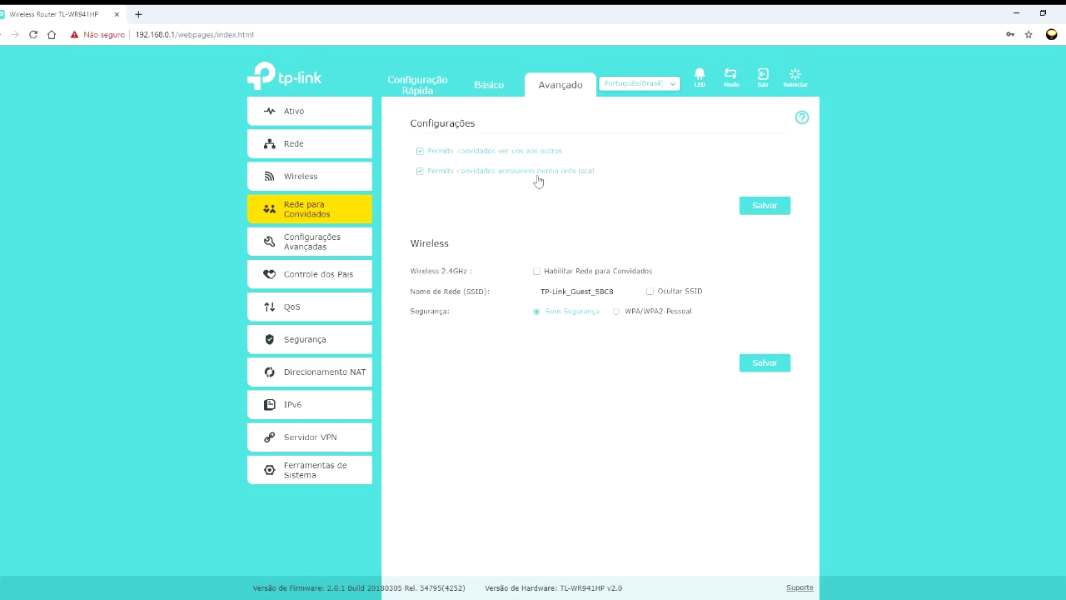
click(419, 151)
click(537, 272)
- Rename the guest network to REDE CONVIDADOS and hide its SSID
triple_click(563, 293)
text(REDE CONVIDADOS)
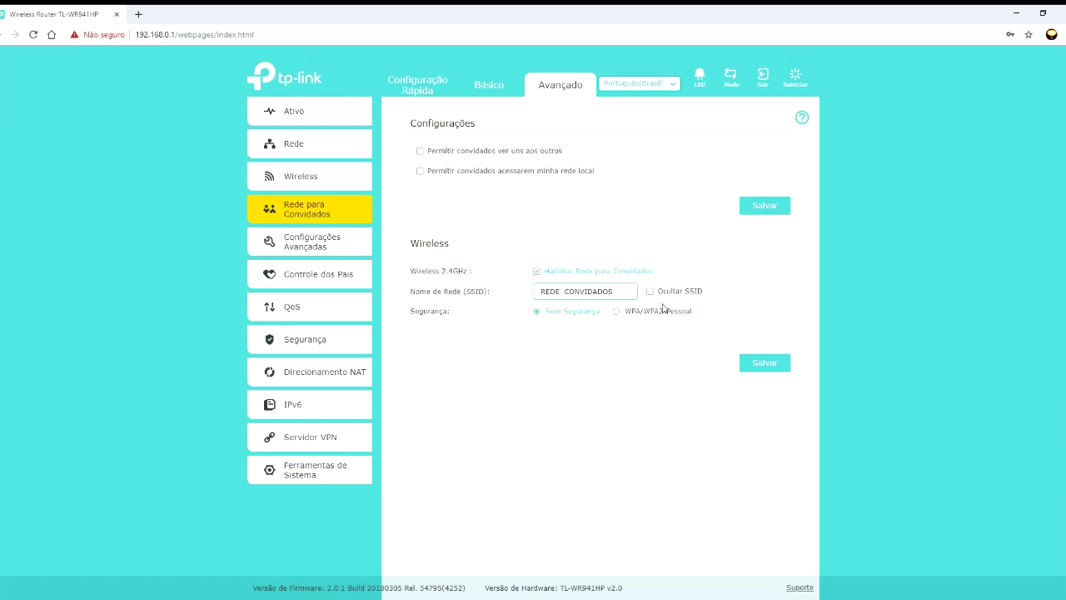
click(650, 291)
- Secure the guest network with WPA/WPA2-Pessoal, WPA2-PSK version and automatic encryption
click(617, 311)
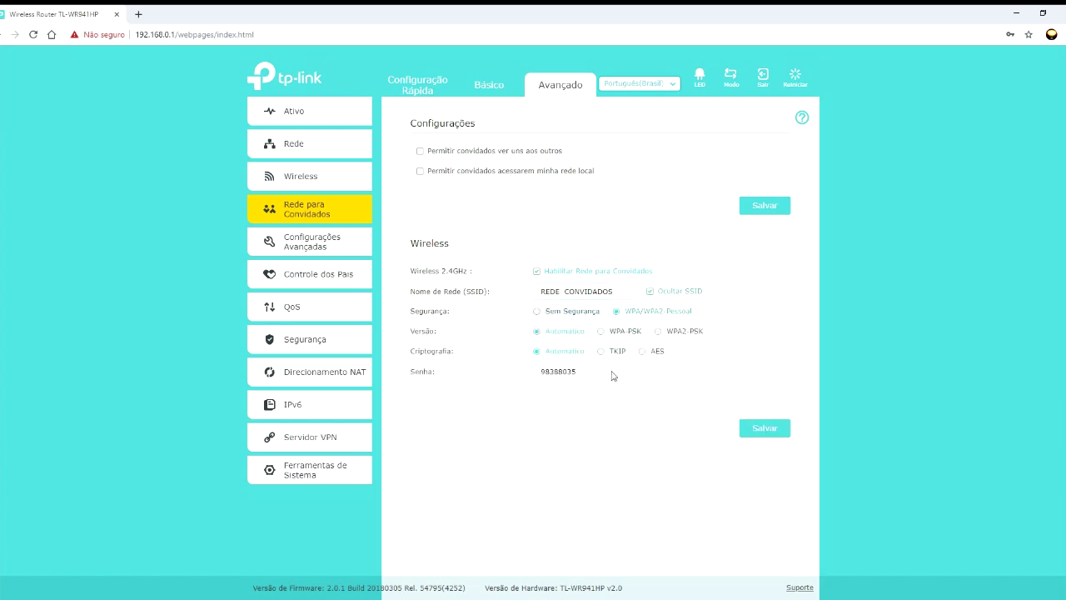
click(618, 351)
click(685, 331)
click(537, 352)
click(300, 249)
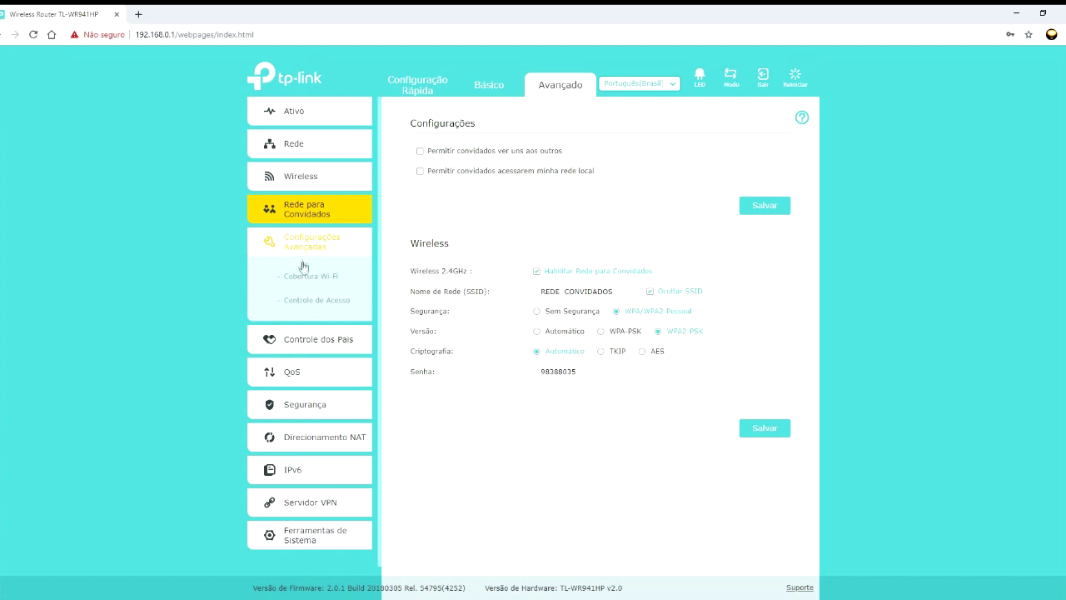
- On Cobertura Wi-Fi, compare 50% and 100% transmit coverage, then settle on 75%
click(303, 277)
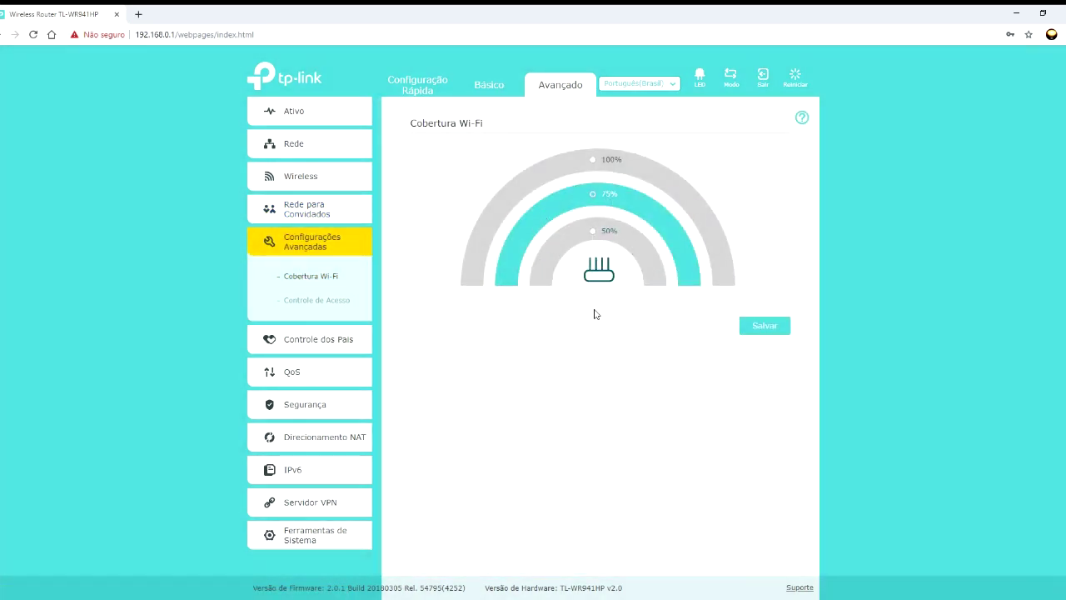
click(592, 230)
click(592, 194)
click(592, 160)
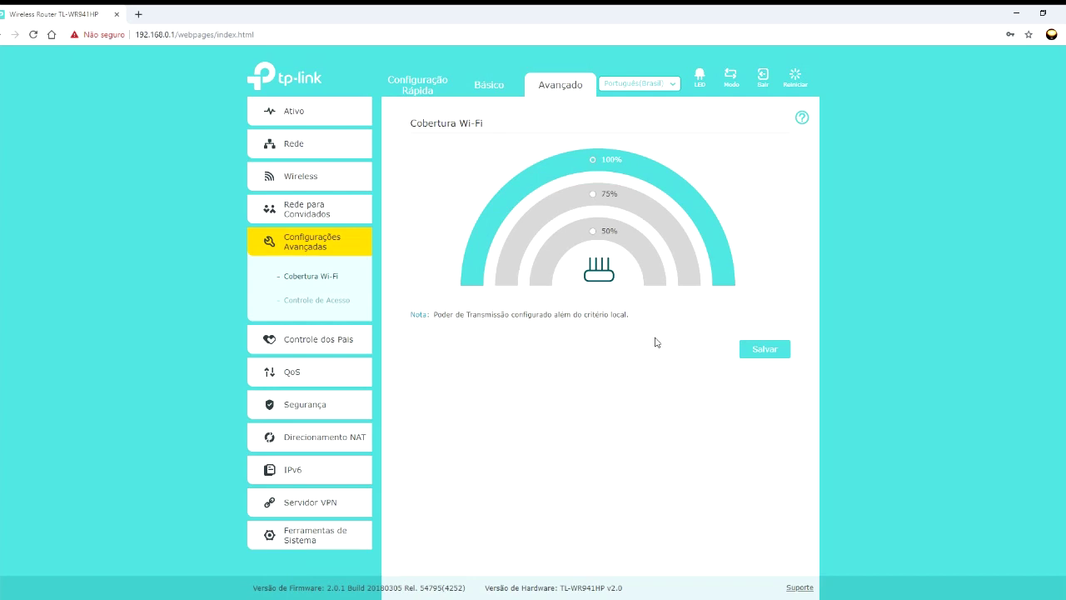
click(593, 194)
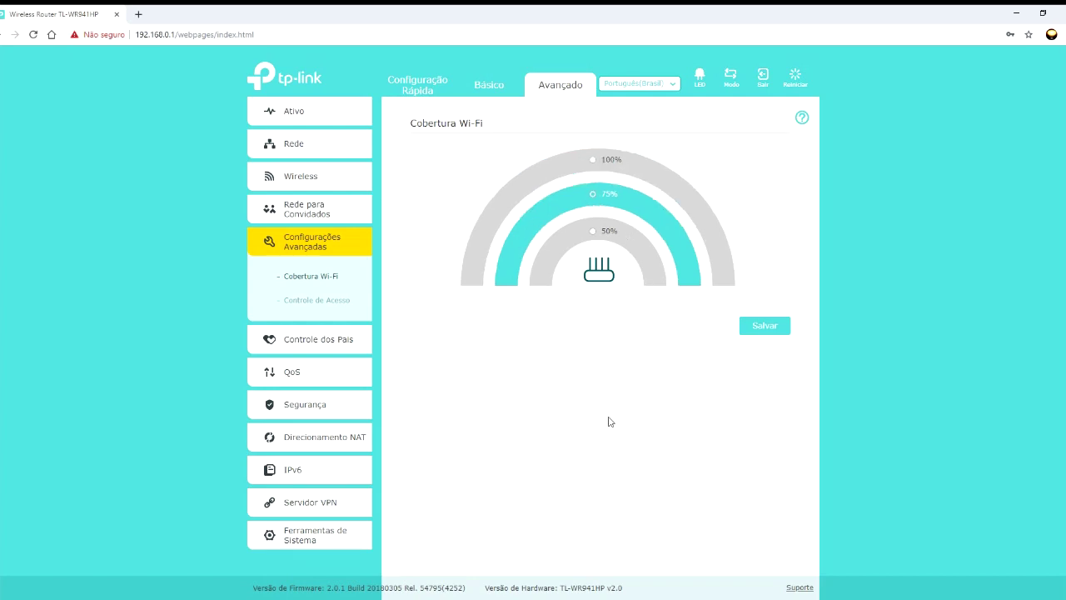
click(594, 231)
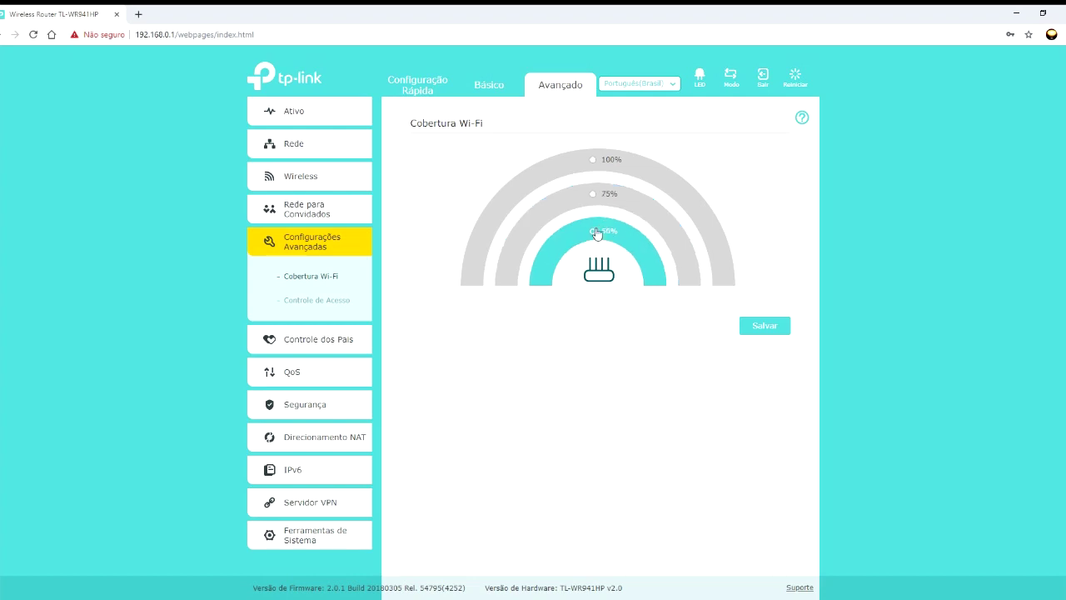
click(593, 195)
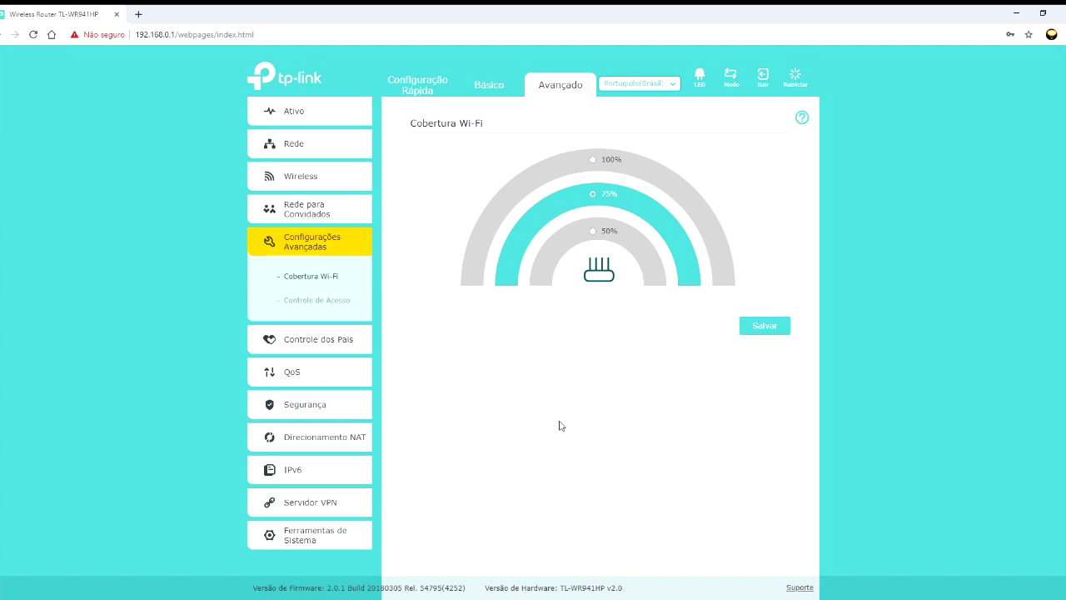
- Set Wi-Fi coverage to 50% and bring up Access Control, showing three online devices
click(603, 234)
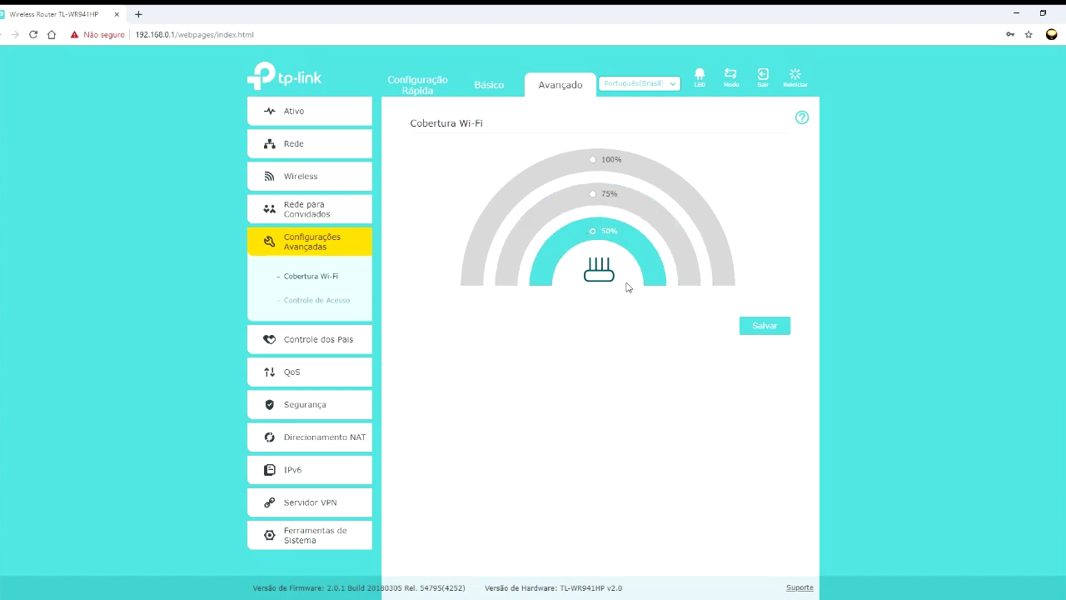
click(318, 305)
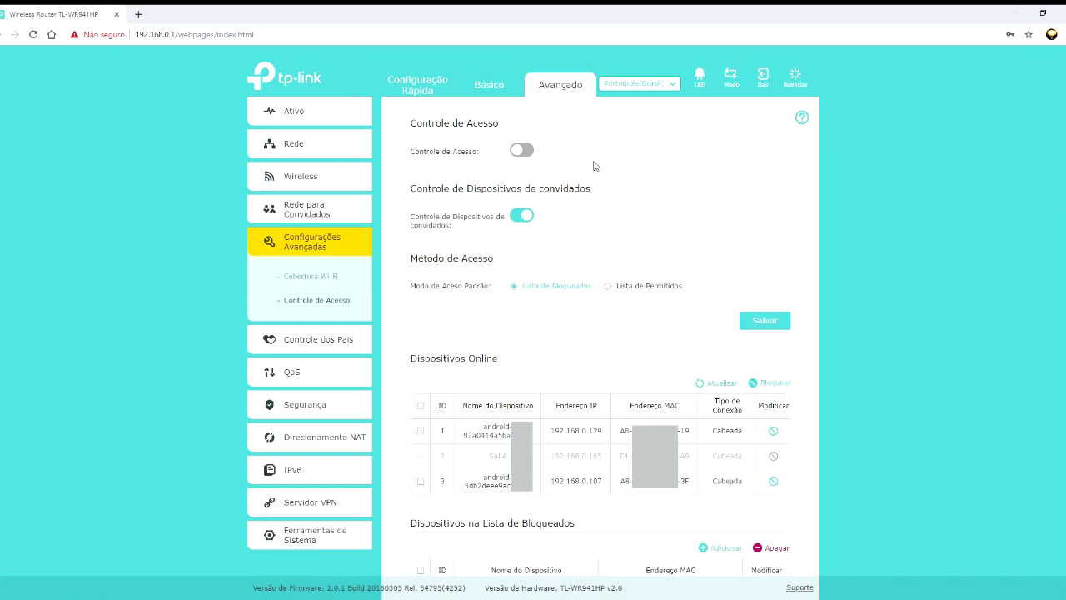
- Toggle Access Control on and back off, glance at adding a blocked device, then open Parental Controls
click(522, 149)
click(522, 150)
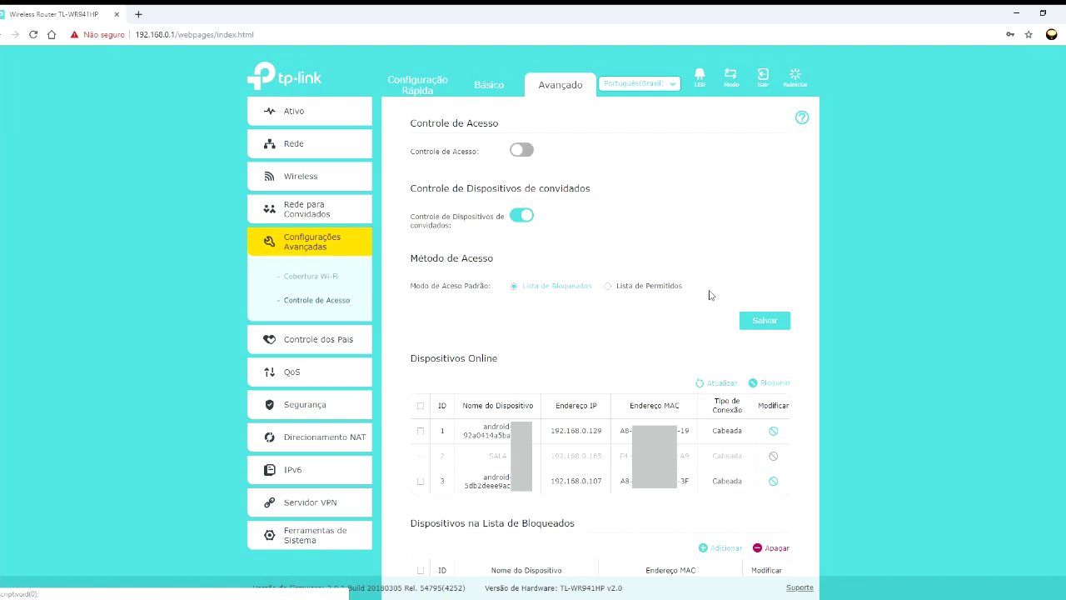
scroll(664, 341, down, 2)
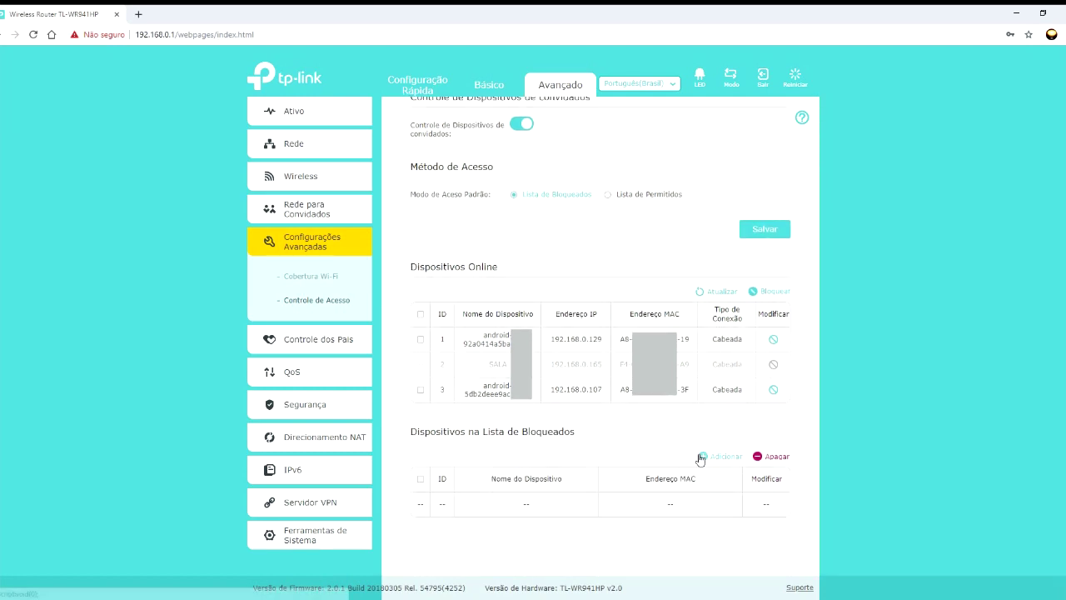
click(702, 457)
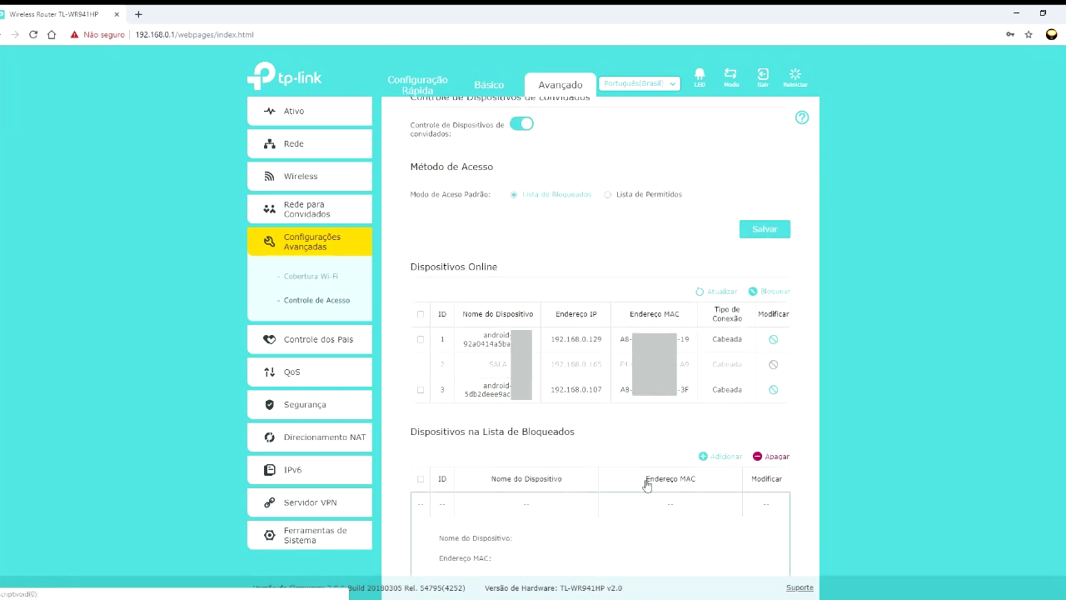
scroll(645, 533, down, 2)
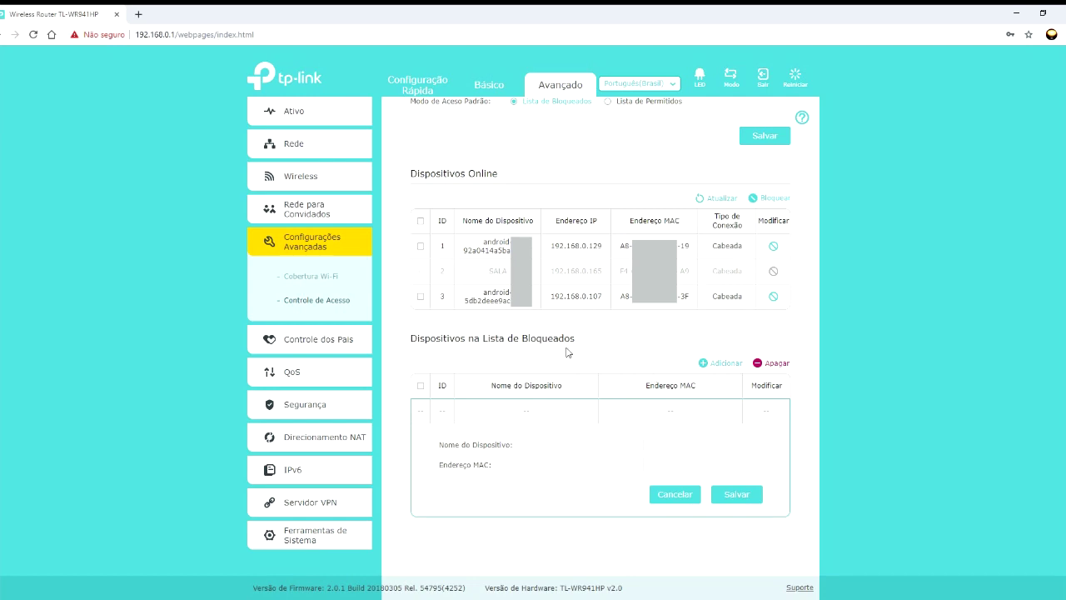
click(301, 339)
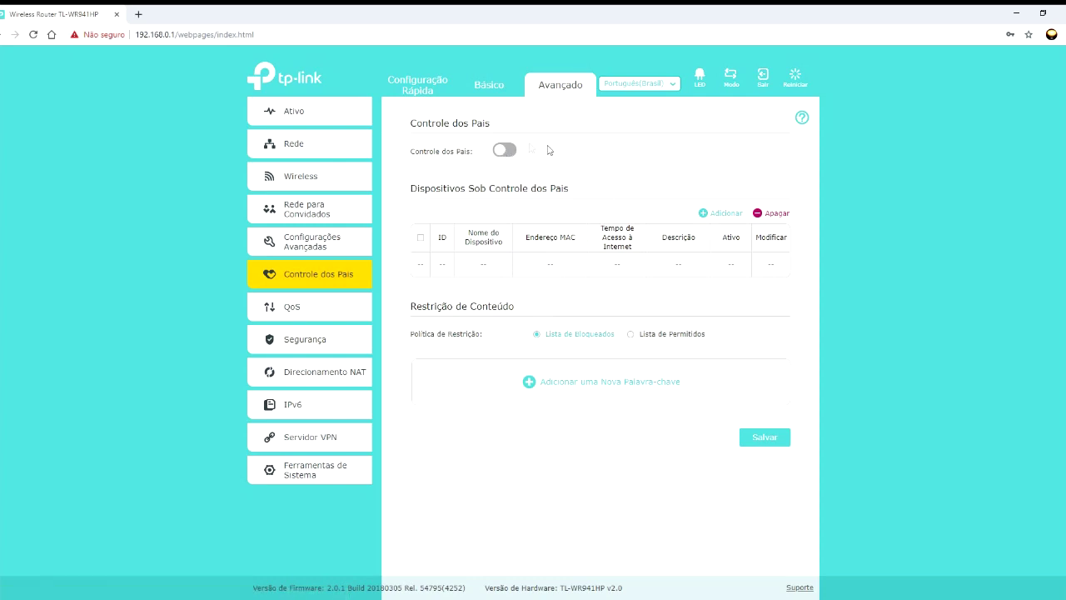
- Enable Parental Controls and add an entry for device SALA from the connected-device list
click(505, 151)
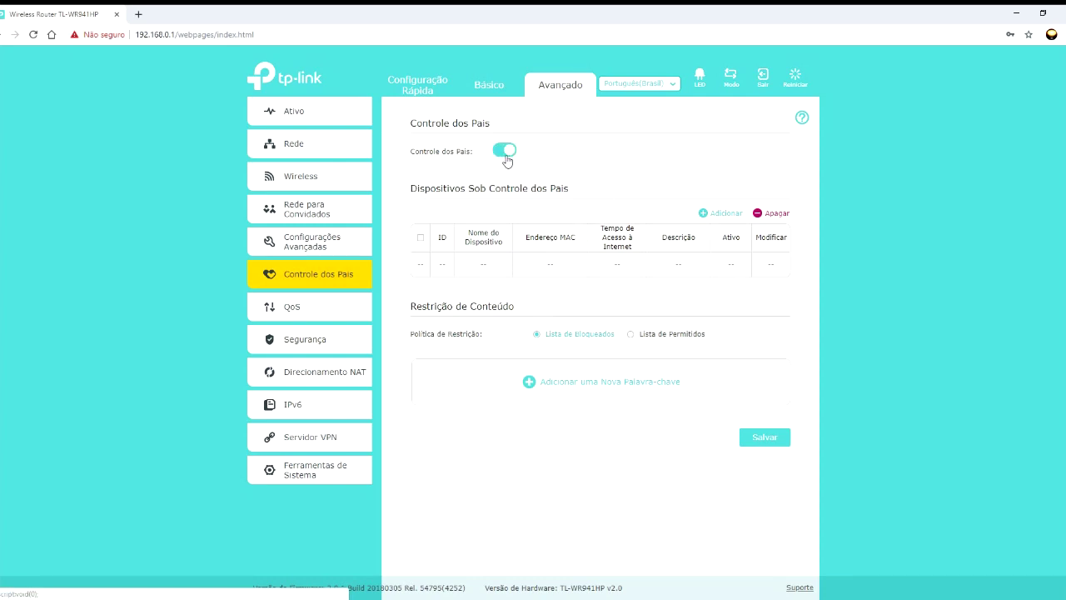
click(714, 214)
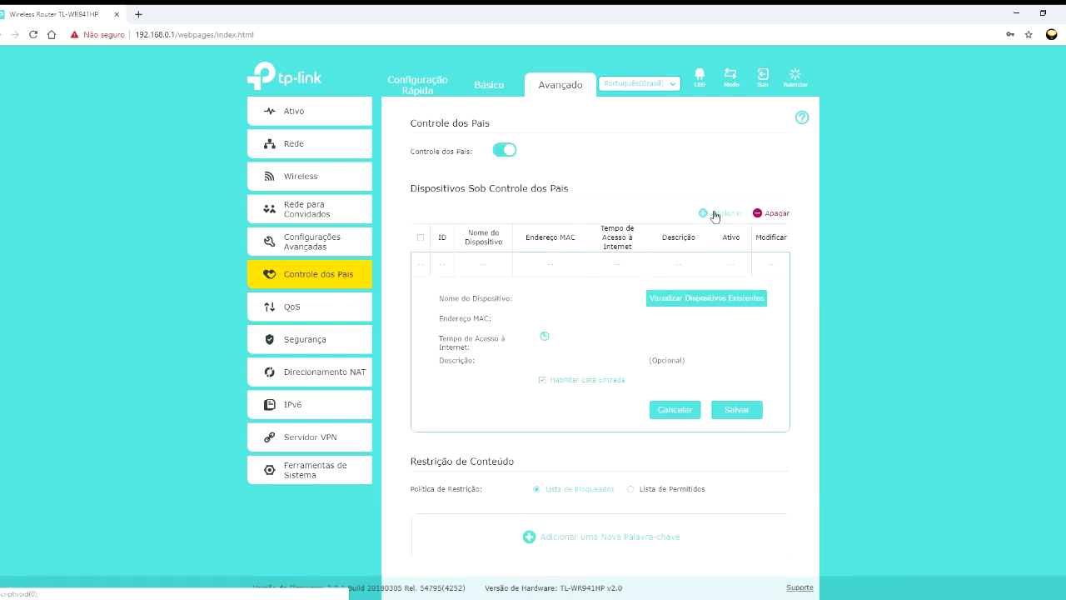
click(701, 301)
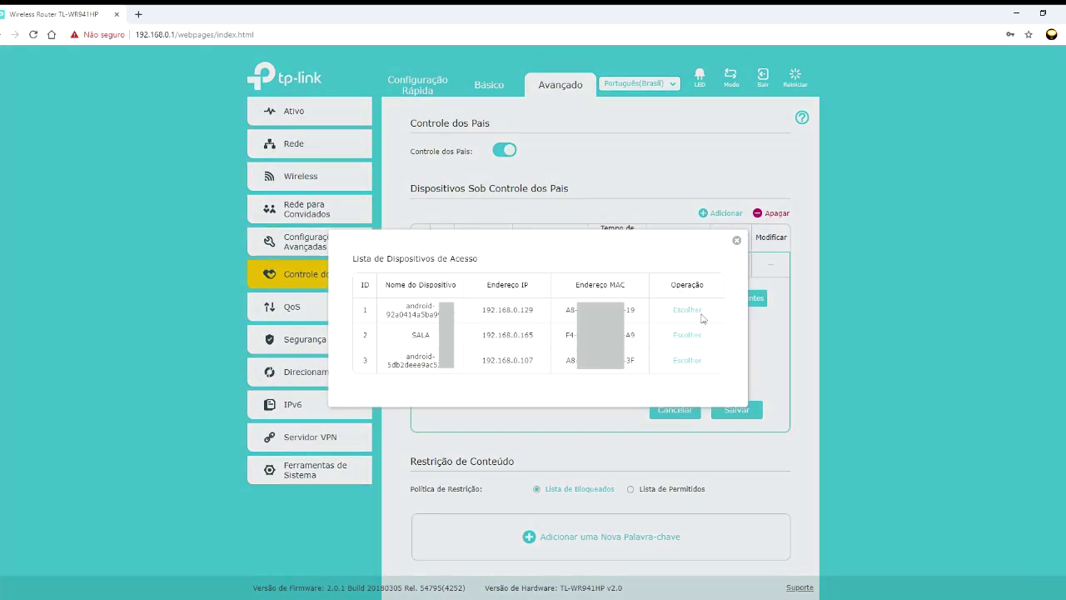
click(687, 335)
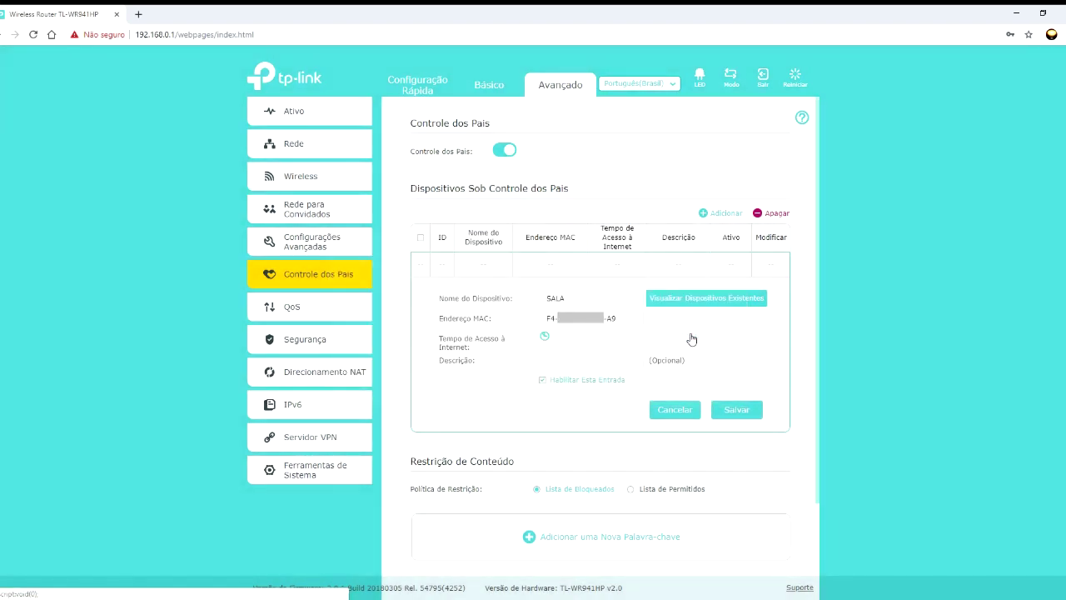
- Allow SALA internet 08:00–22:00 every day, describe it MICRO DO FILHO, and save the entry
click(545, 336)
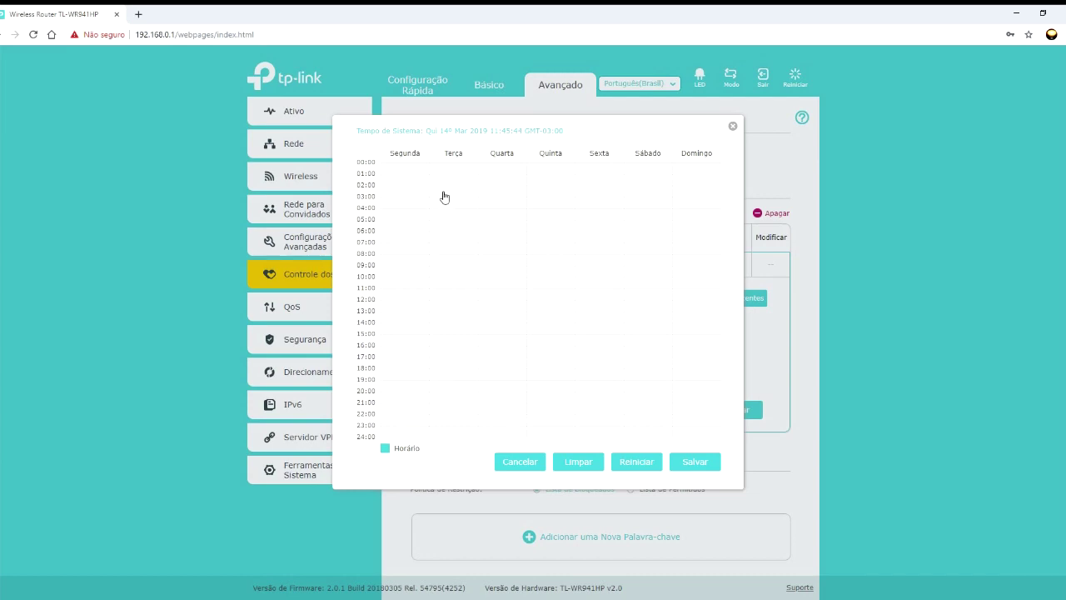
click(456, 249)
drag(397, 248, 718, 413)
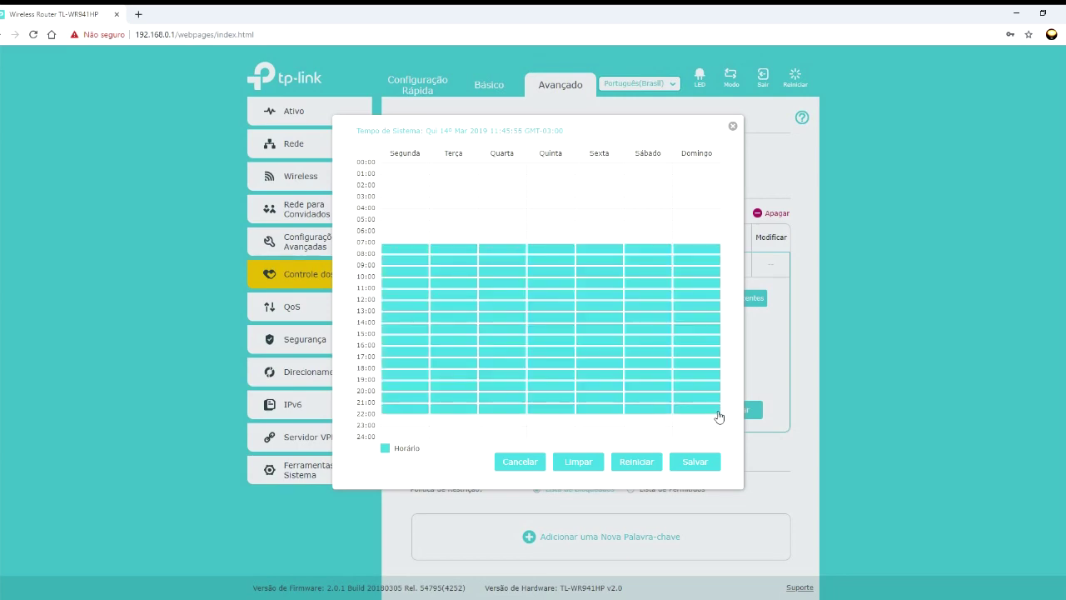
click(707, 464)
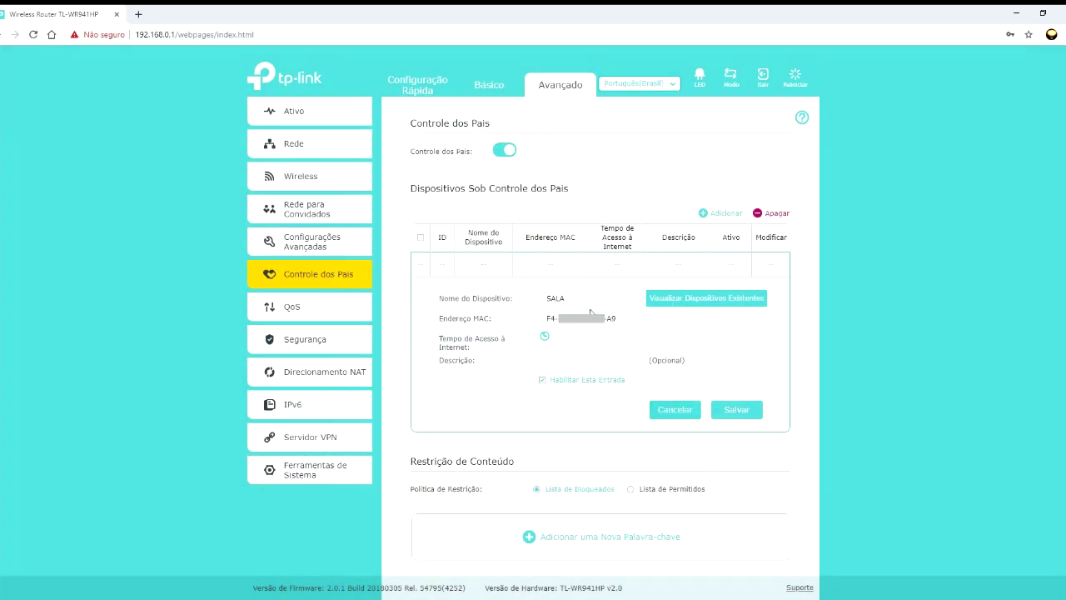
click(554, 361)
click(736, 411)
click(279, 305)
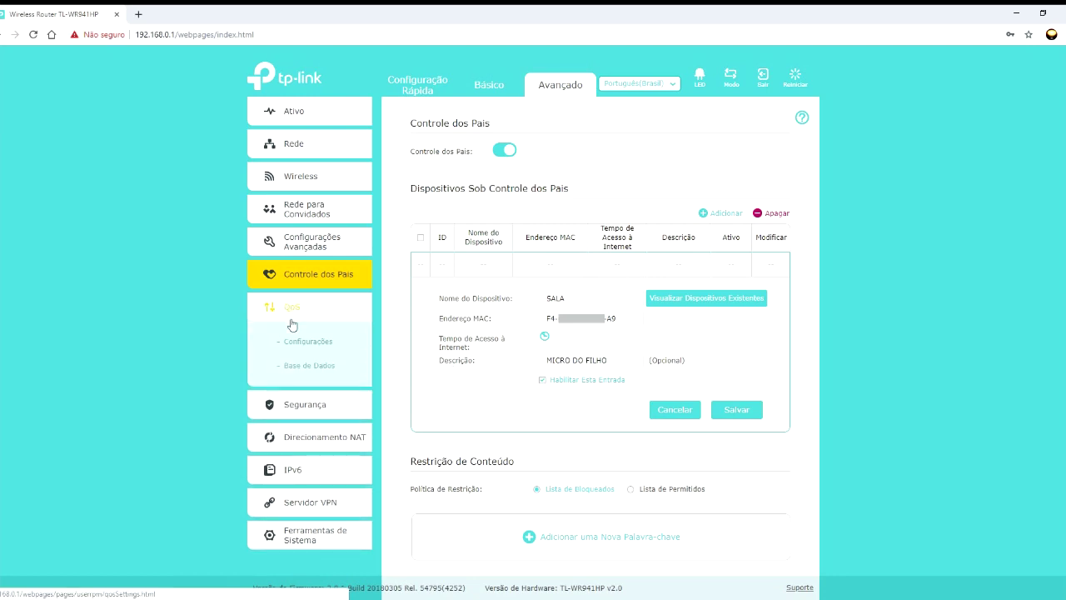
- Enable QoS and set the priority bandwidth shares to 75% high, 20% medium and 5% low
click(299, 343)
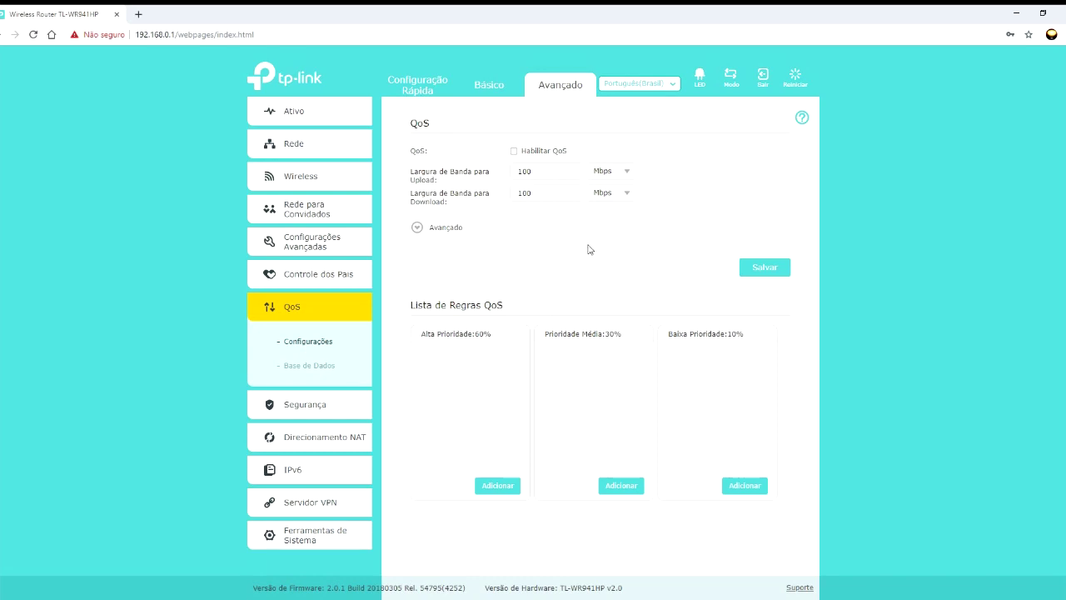
click(515, 152)
click(417, 228)
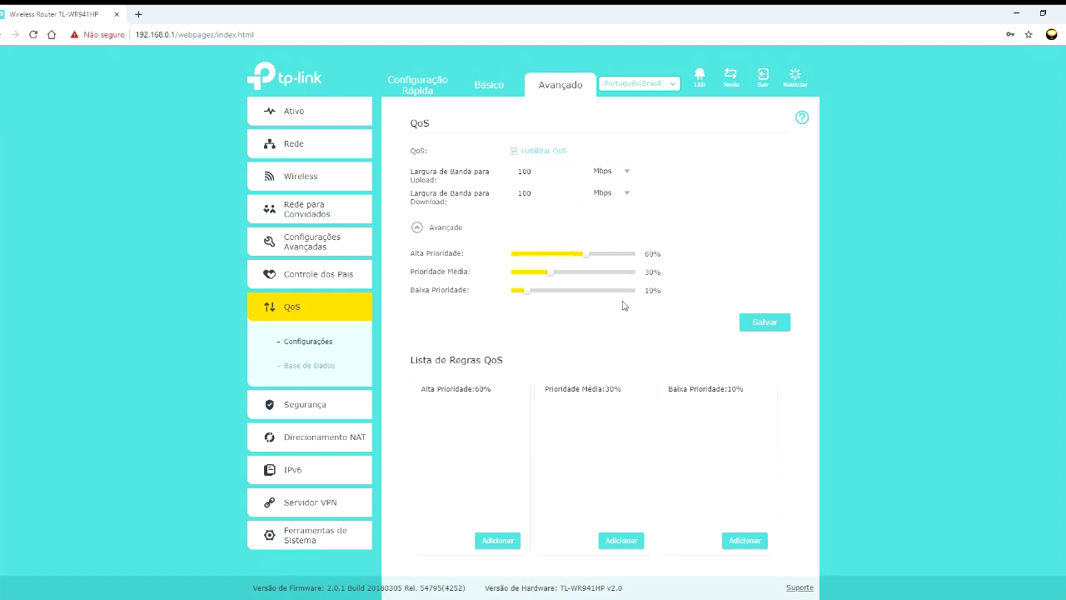
drag(585, 254, 566, 299)
drag(563, 273, 516, 298)
drag(566, 257, 629, 257)
scroll(560, 421, down, 1)
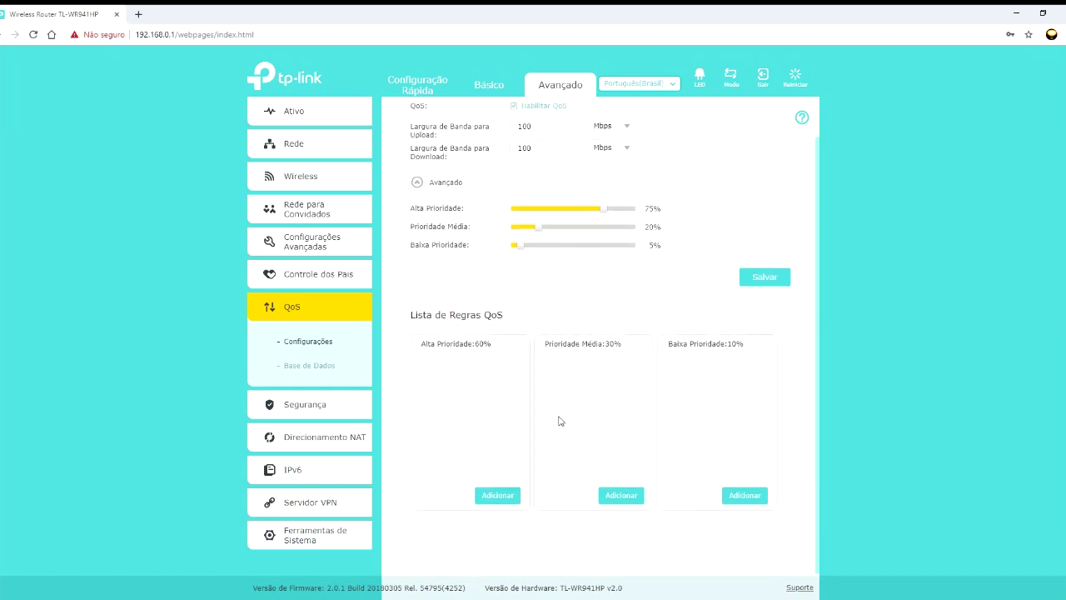
- Add a high-priority QoS rule for the first android device
click(497, 496)
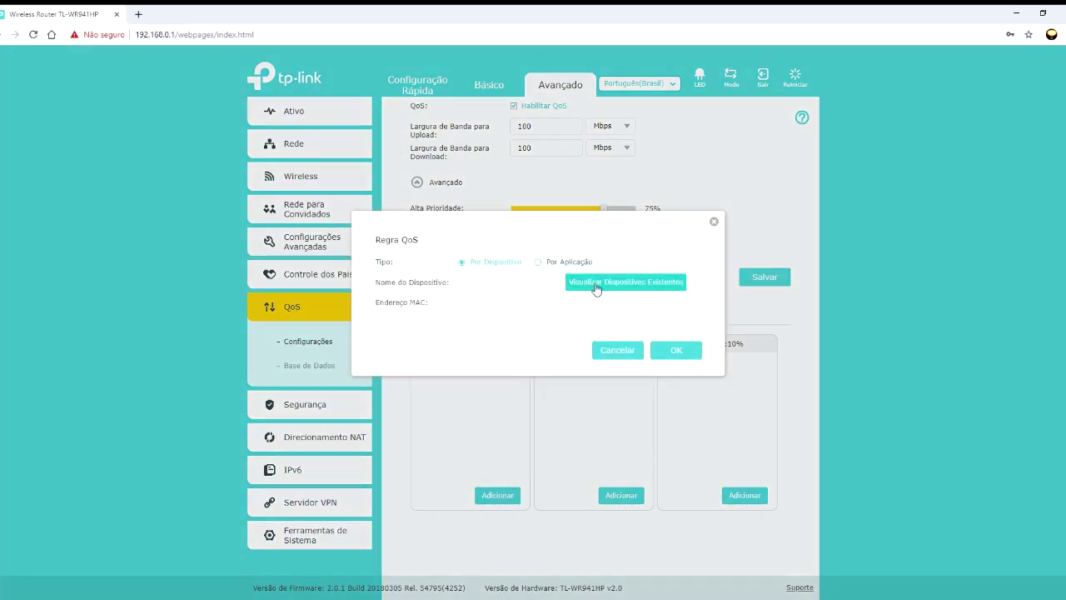
click(596, 287)
click(688, 309)
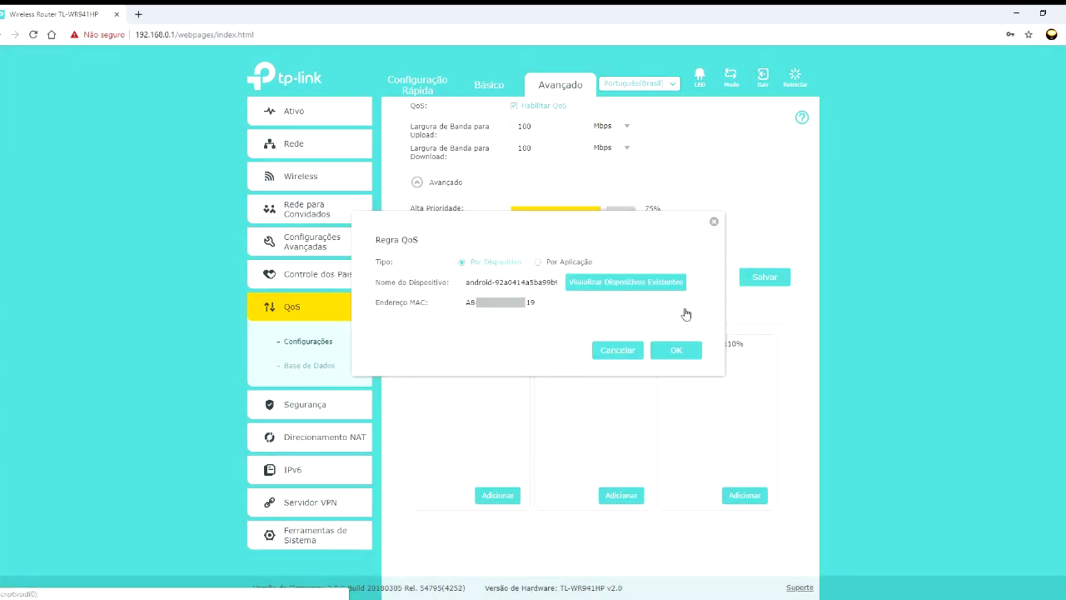
click(676, 351)
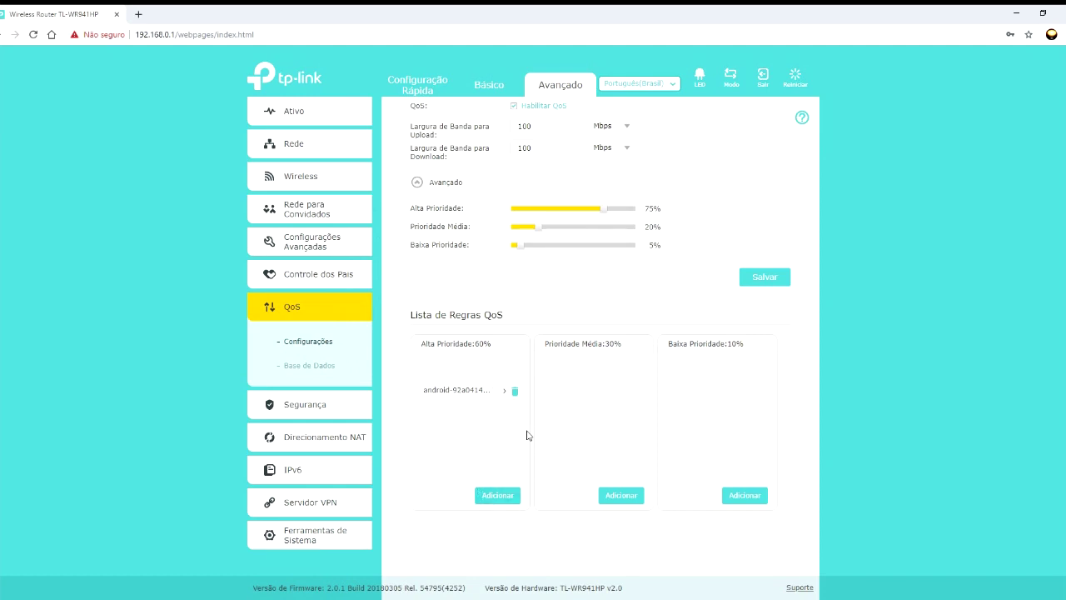
- Add a medium-priority QoS rule for the WhatsApp application
click(616, 495)
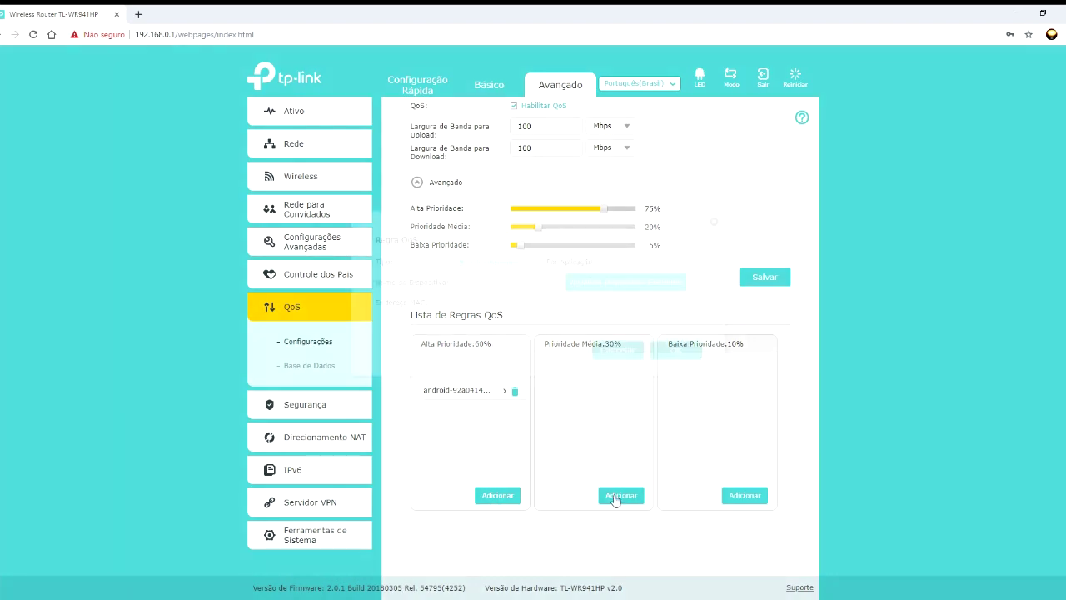
click(556, 263)
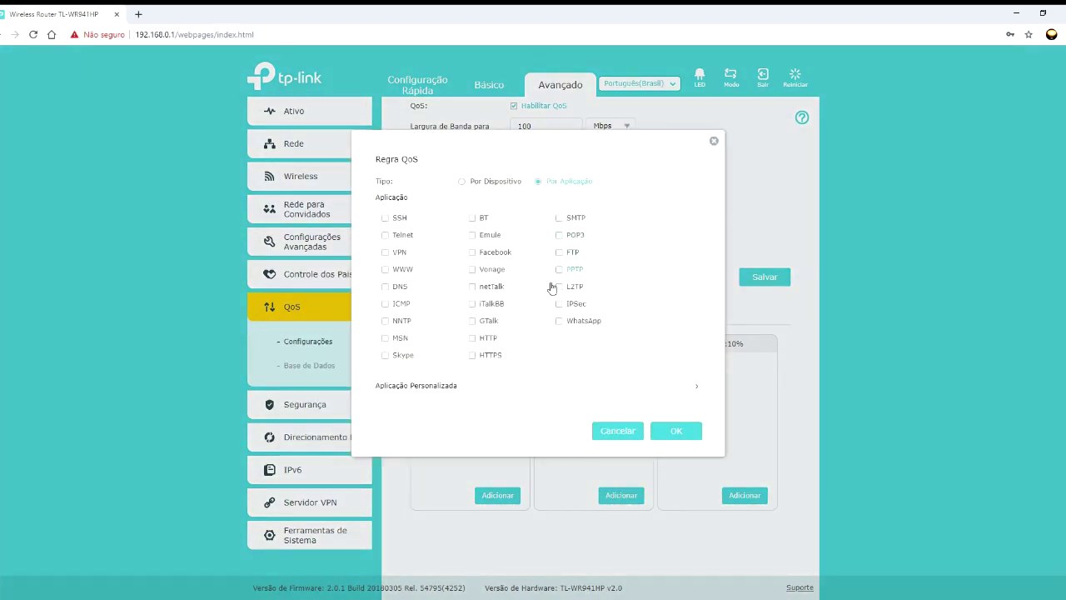
click(559, 322)
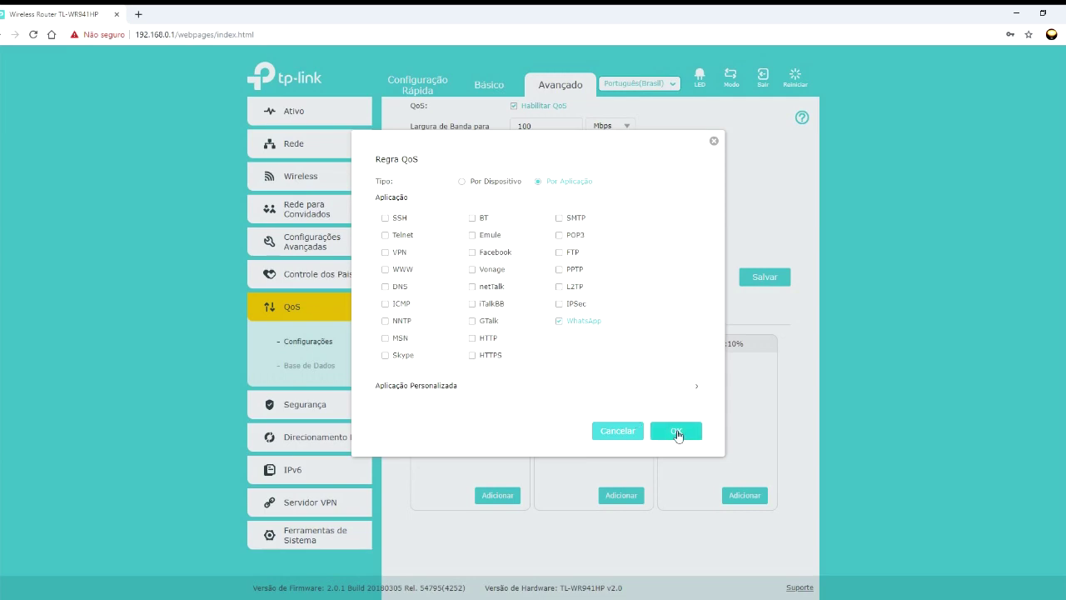
click(676, 431)
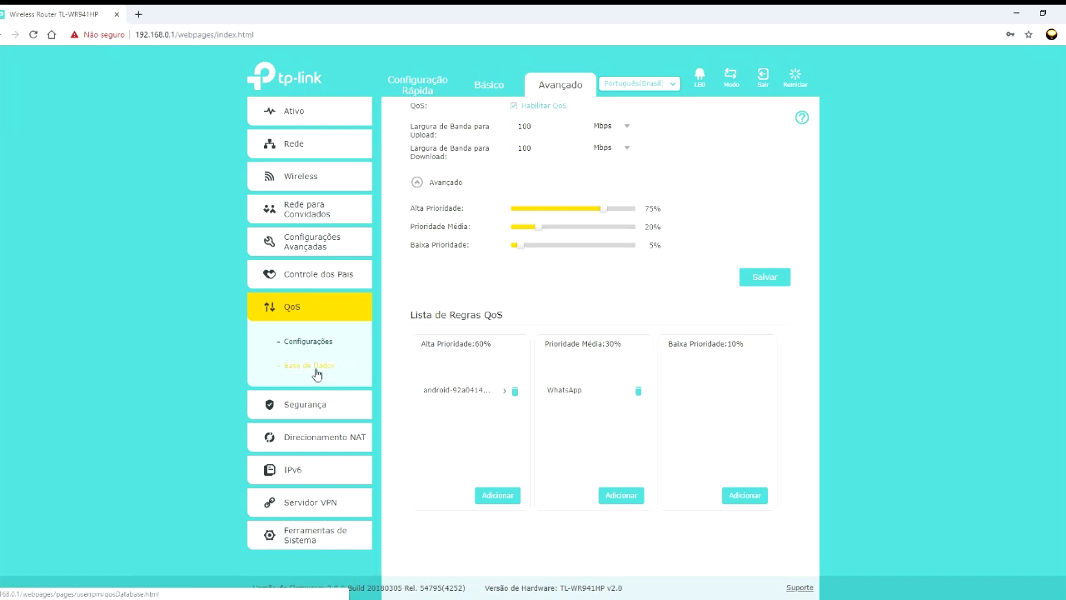
- Review the QoS Base de Dados page and its help on the database file and version
click(303, 407)
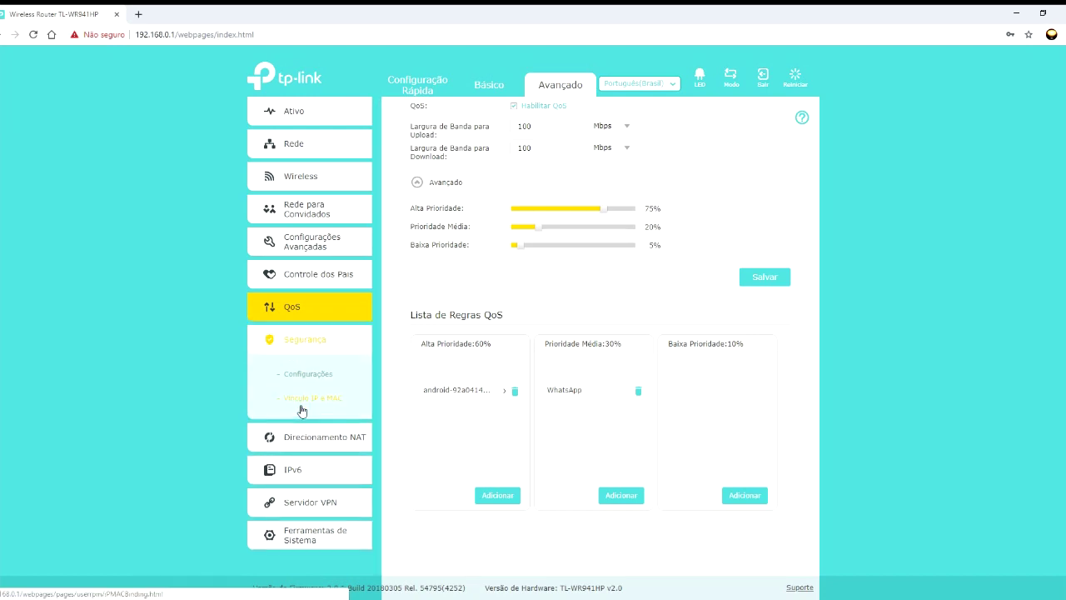
click(269, 312)
click(322, 367)
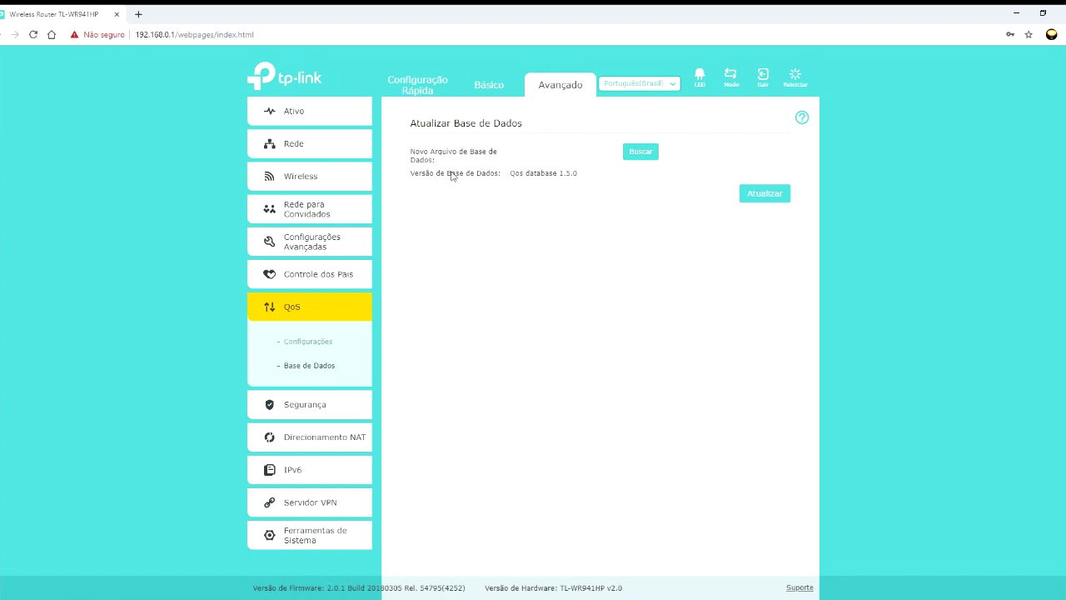
click(801, 119)
click(692, 181)
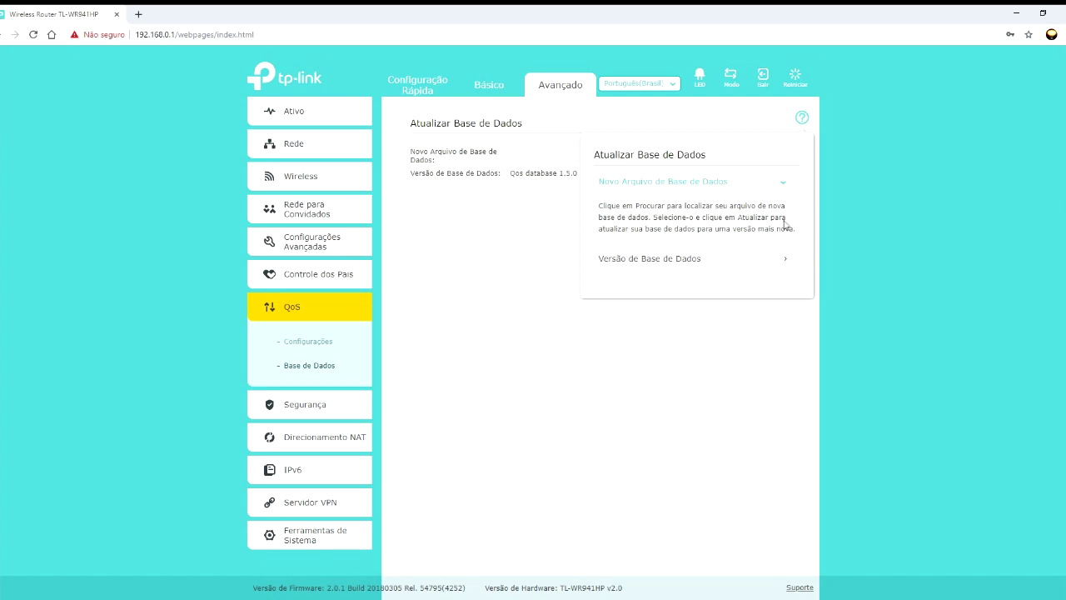
click(691, 260)
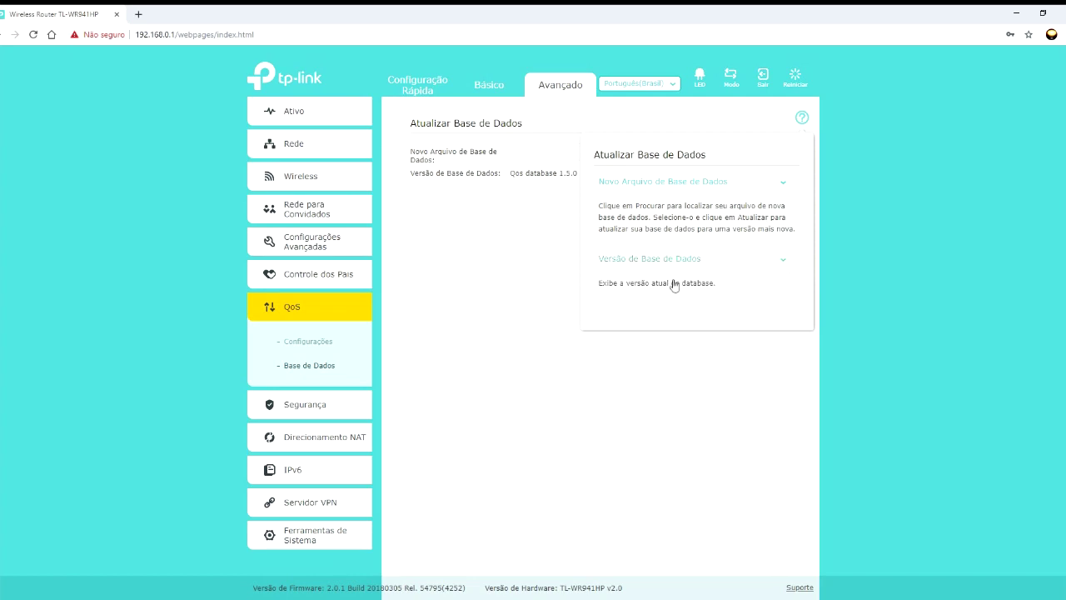
click(801, 118)
click(299, 406)
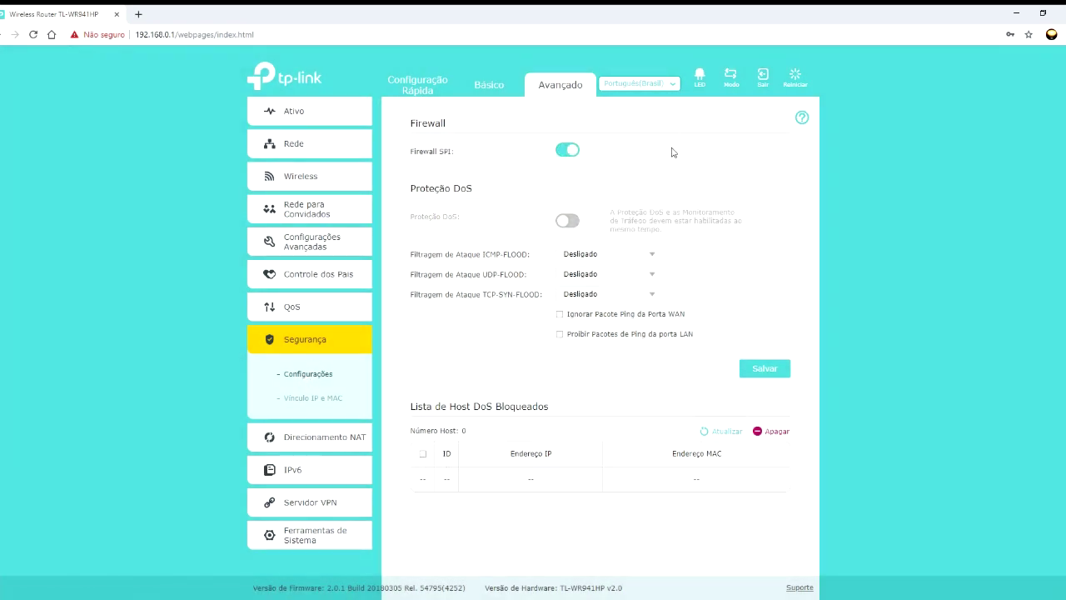
- Toggle SPI Firewall off and back on, then read the help on Firewall SPI and DoS protection
click(568, 151)
click(564, 151)
click(801, 119)
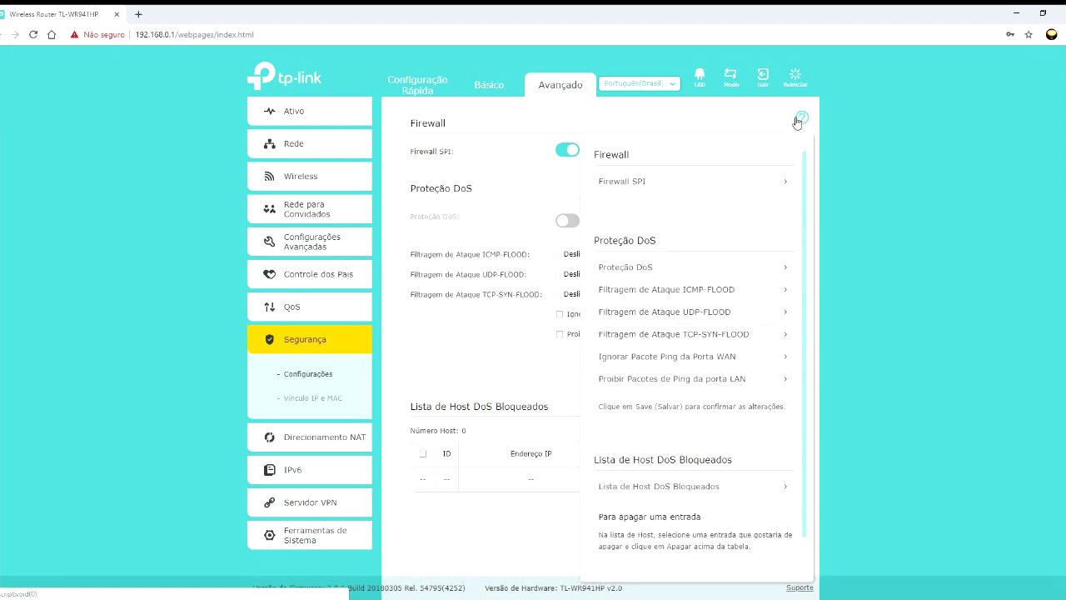
click(712, 181)
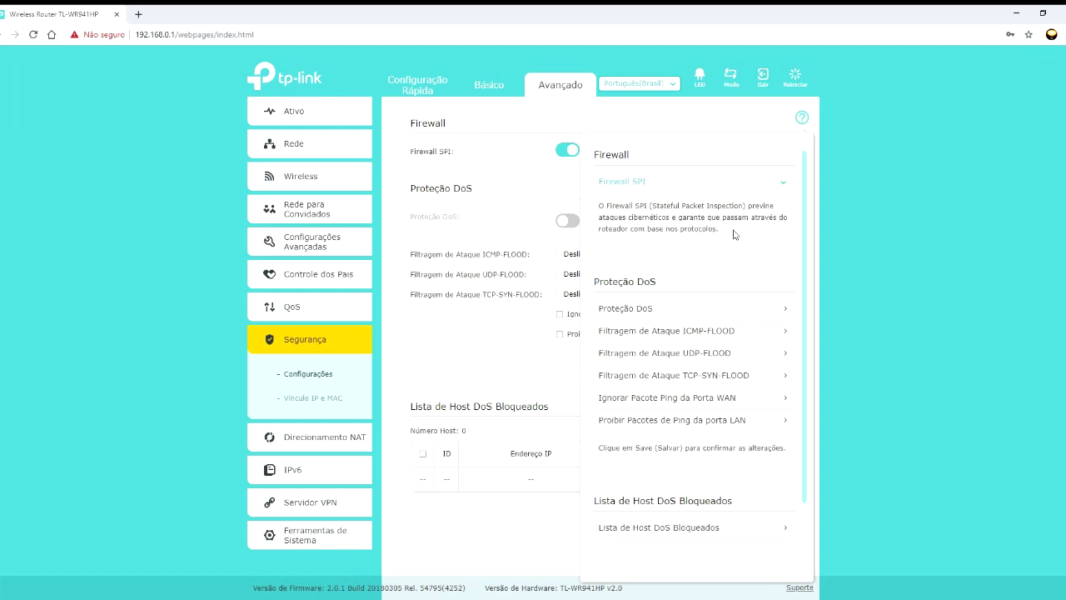
click(784, 310)
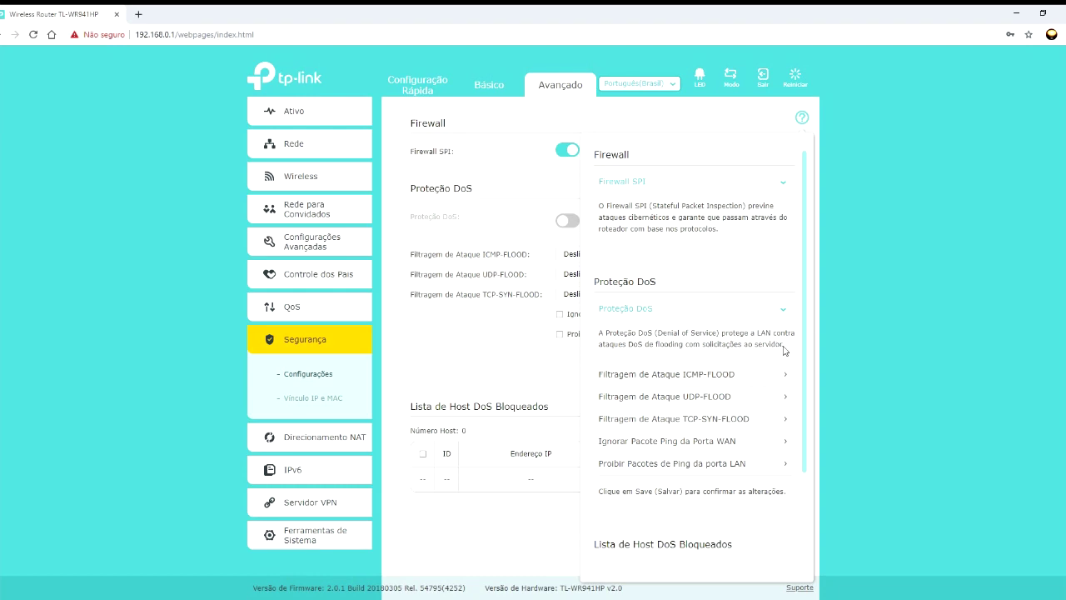
click(803, 133)
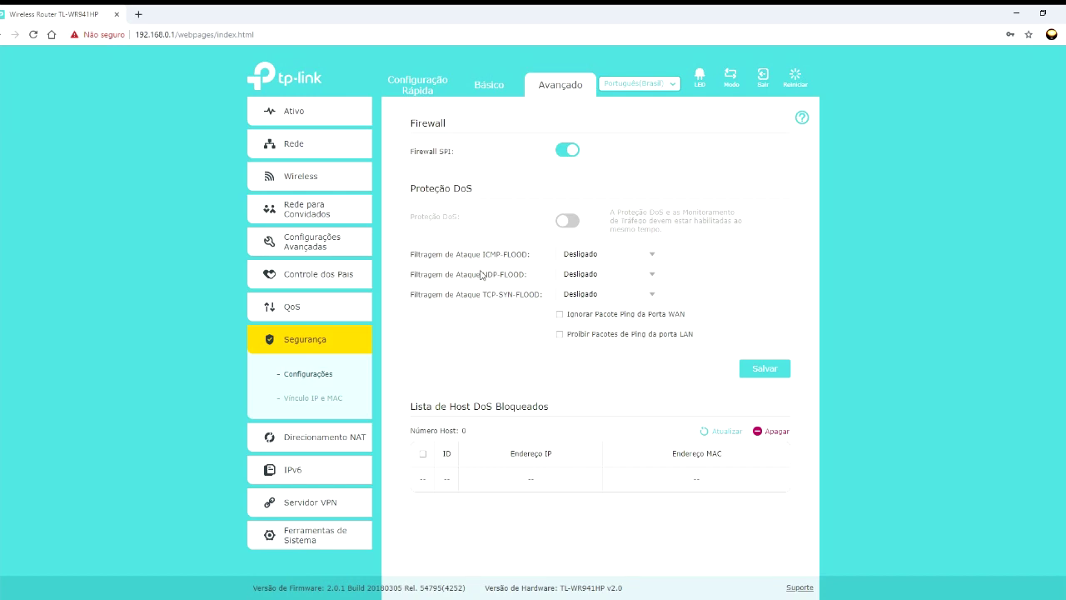
click(309, 537)
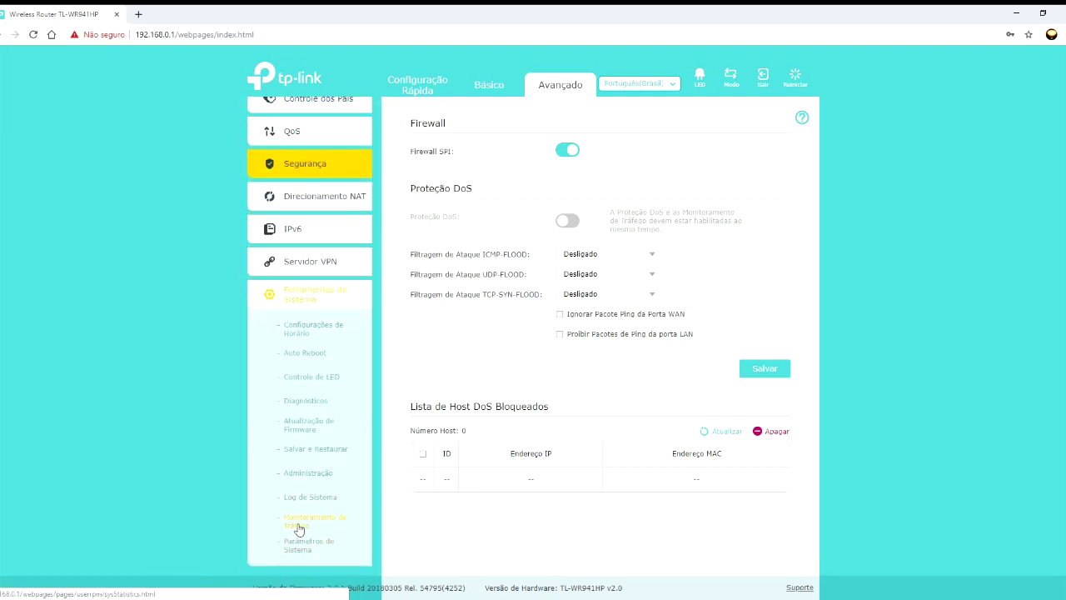
click(299, 527)
click(520, 153)
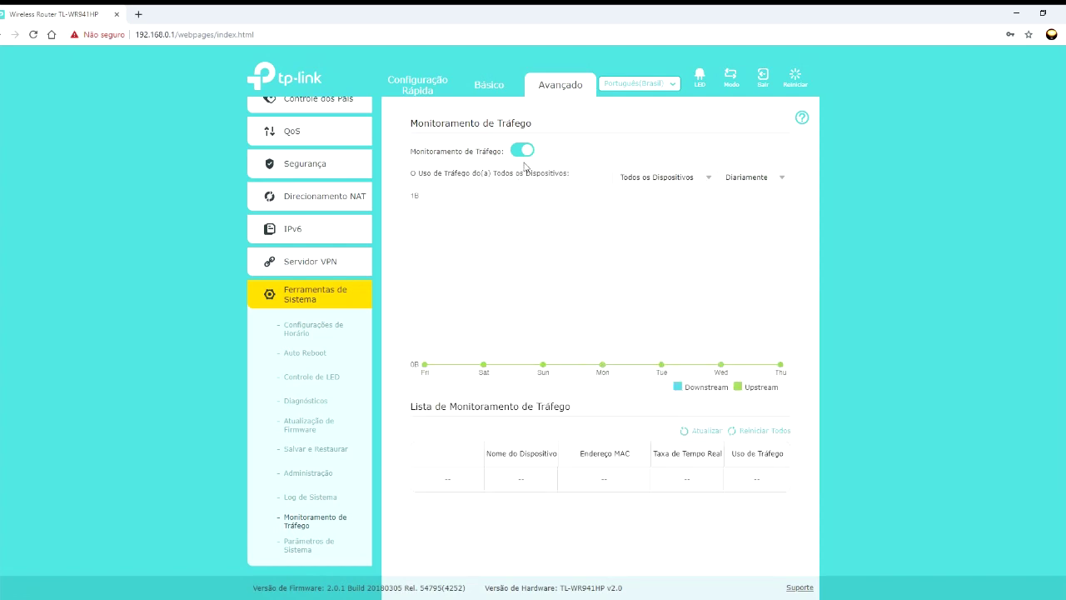
click(305, 163)
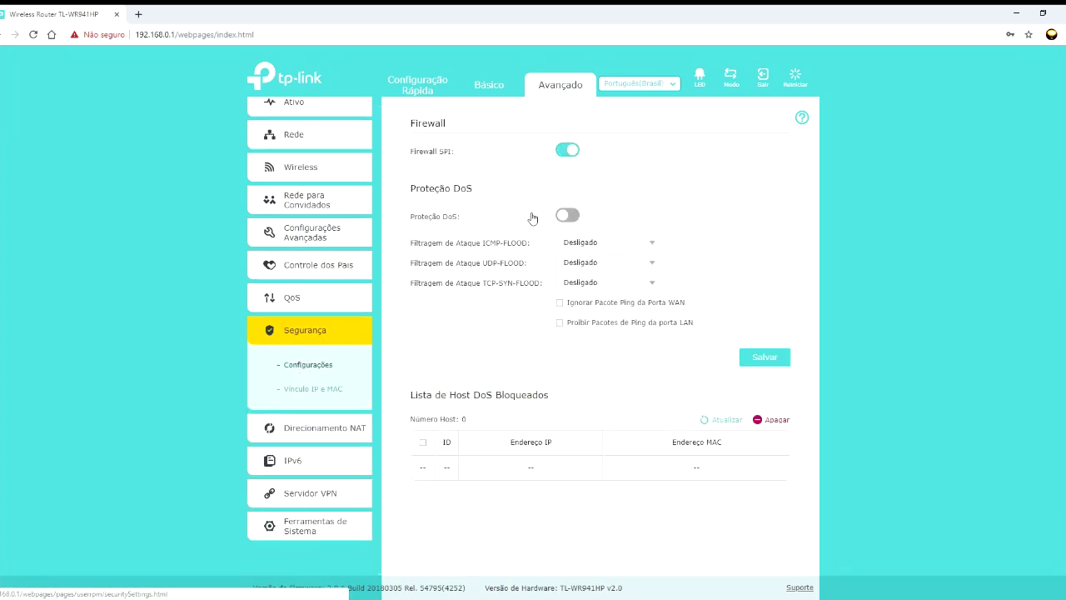
click(566, 217)
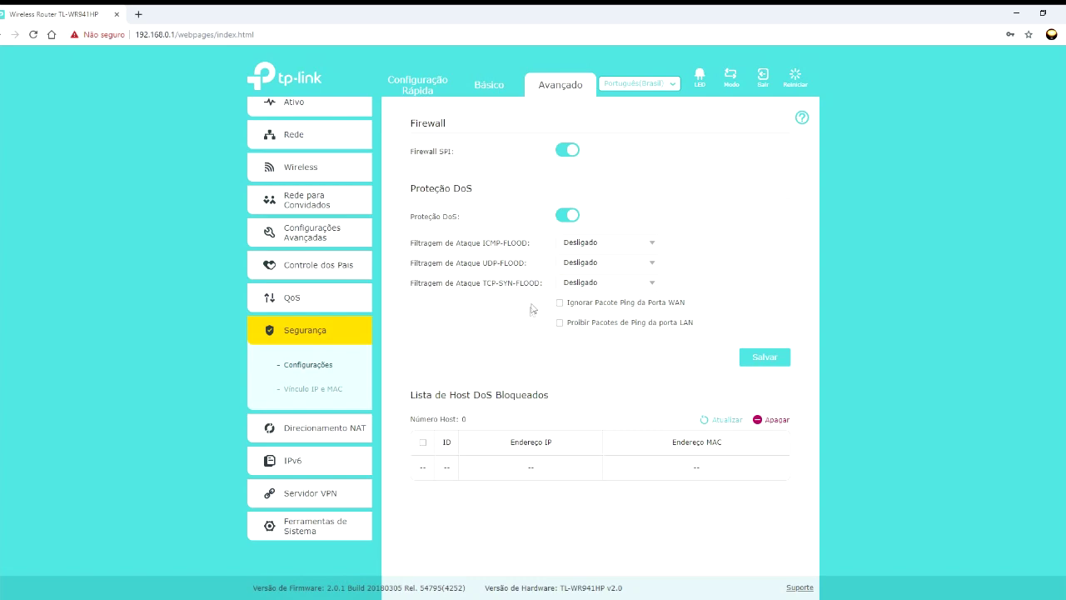
click(569, 219)
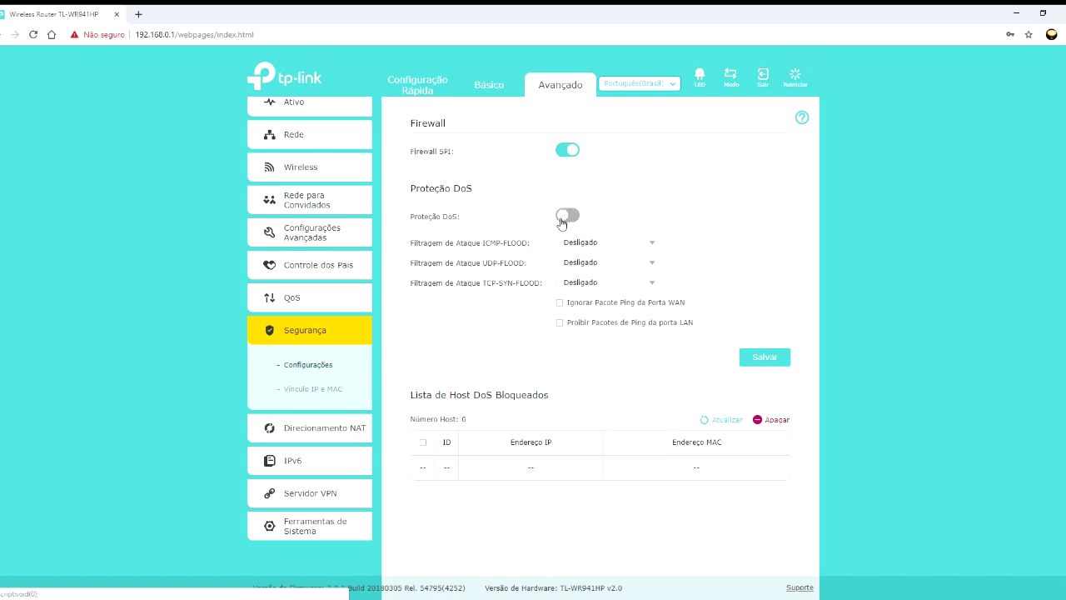
click(565, 217)
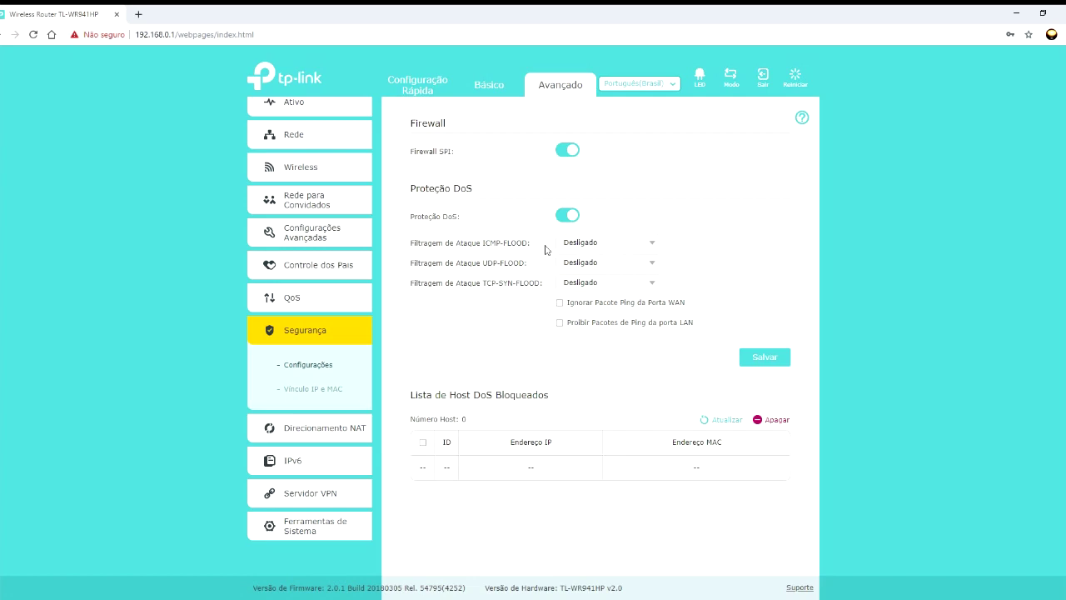
click(561, 303)
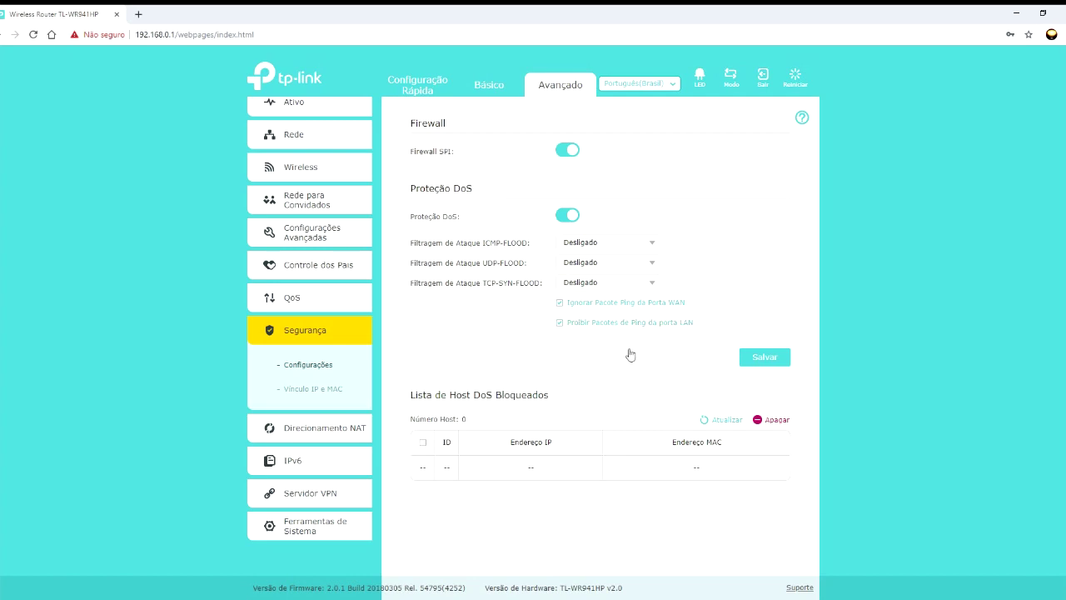
click(559, 323)
click(560, 303)
click(560, 323)
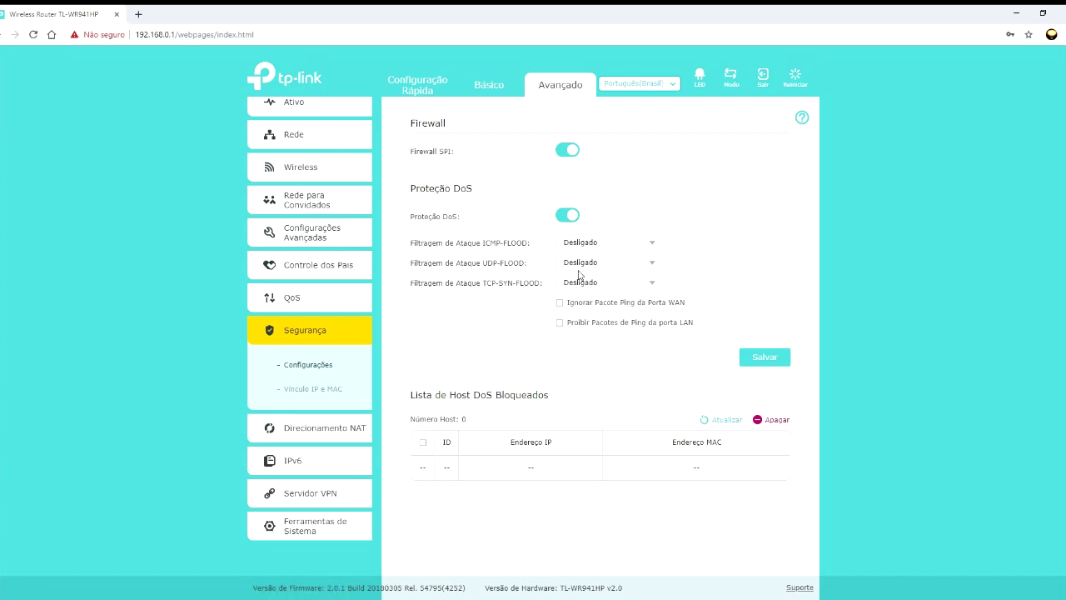
click(573, 215)
- View the IP and MAC binding page with its five-device ARP list and its help notes
click(311, 391)
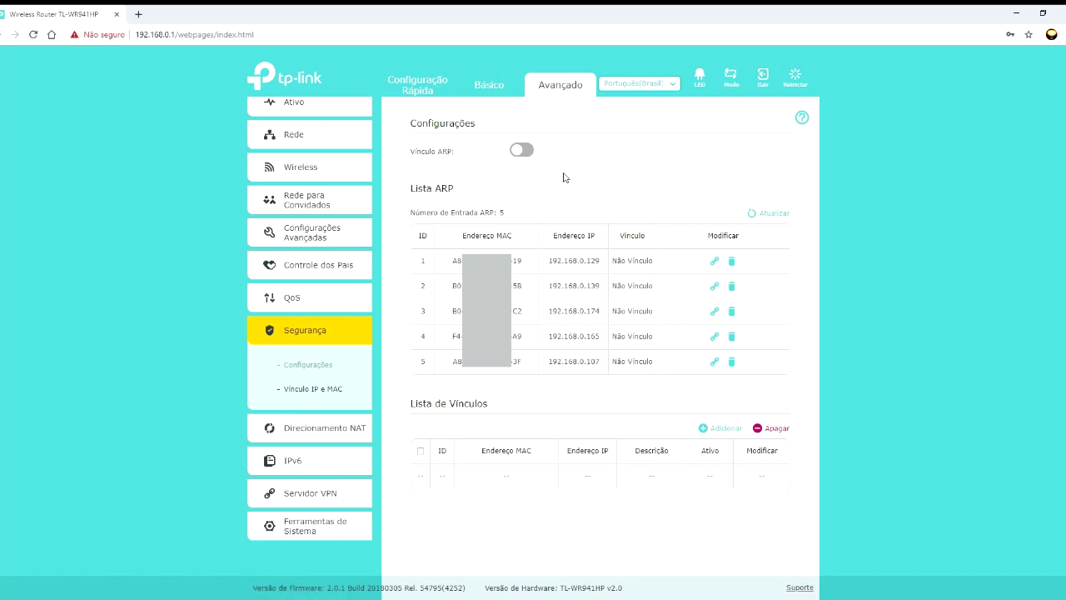
click(801, 117)
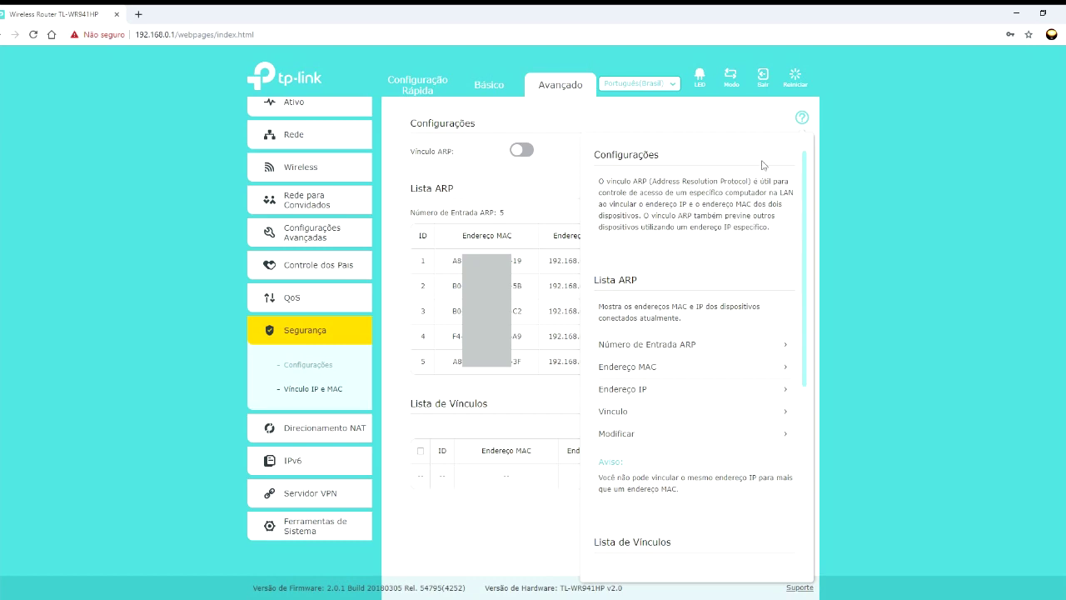
click(801, 118)
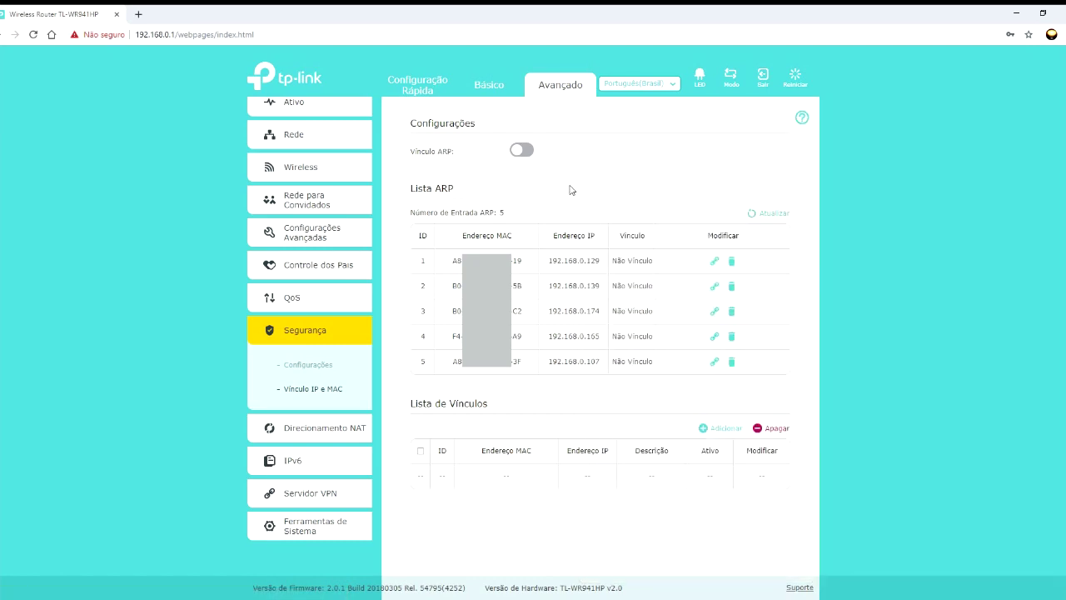
click(322, 427)
- Browse the ALG, Virtual Servers, Port Triggering, DMZ and UPnP forwarding pages
click(290, 326)
click(307, 355)
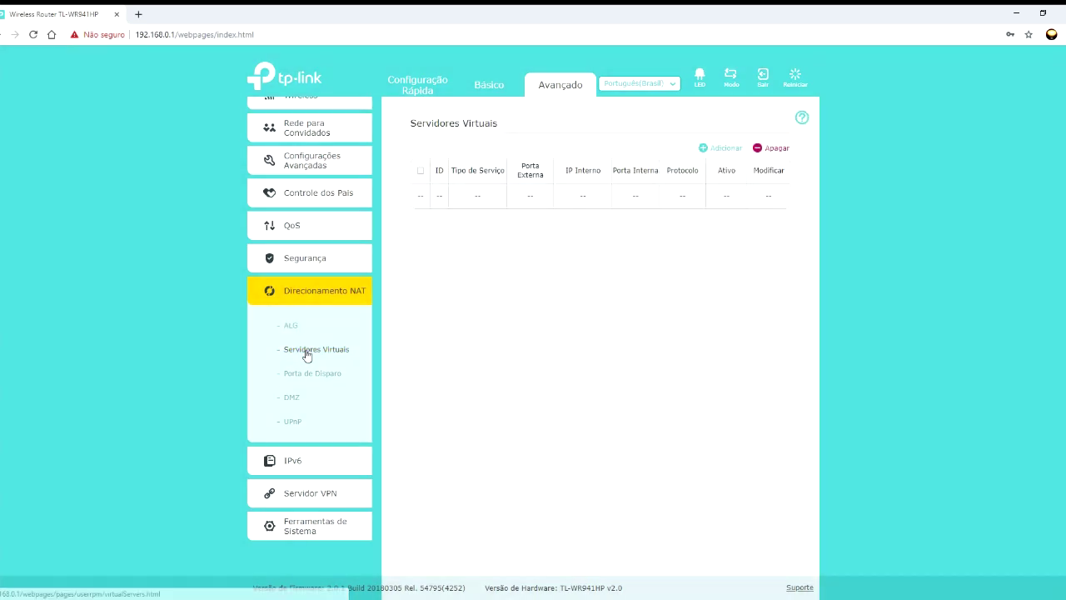
click(306, 374)
click(292, 401)
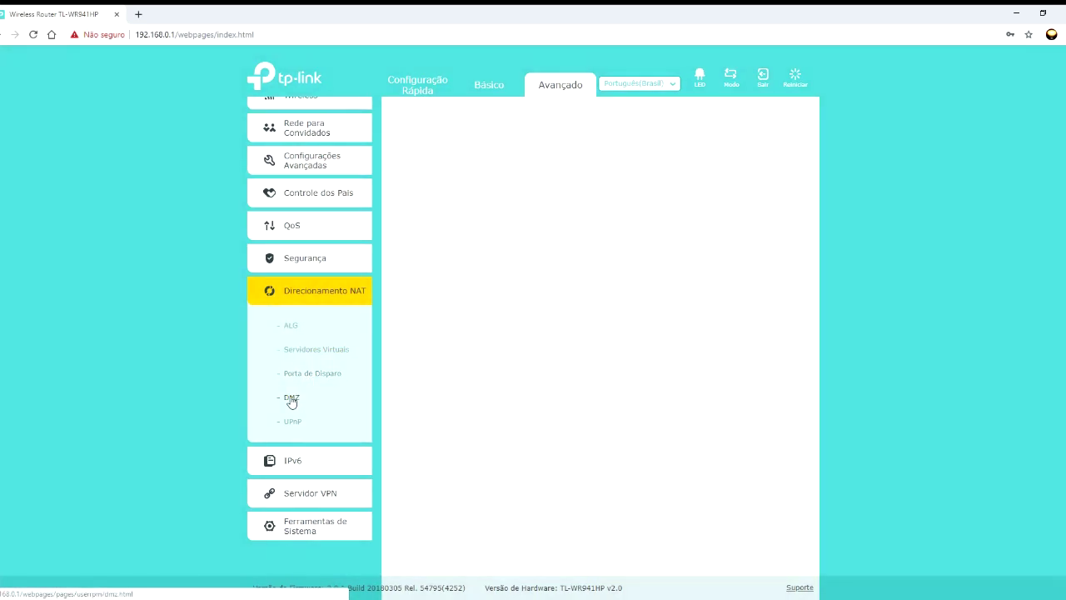
click(293, 424)
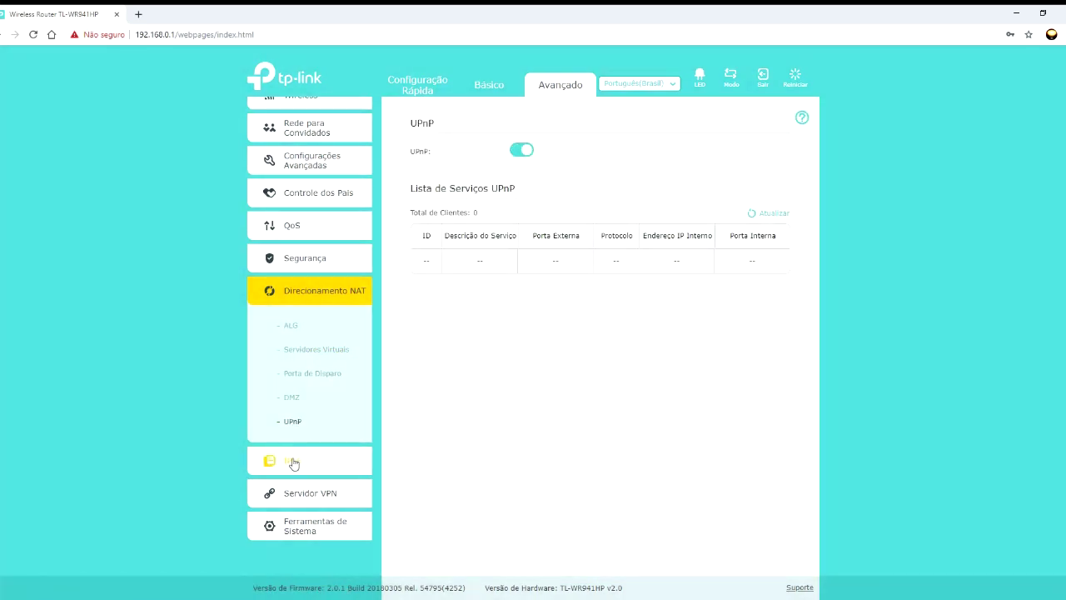
- Open the IPv6 settings page and read the help explanation of the IPv6 option
click(291, 464)
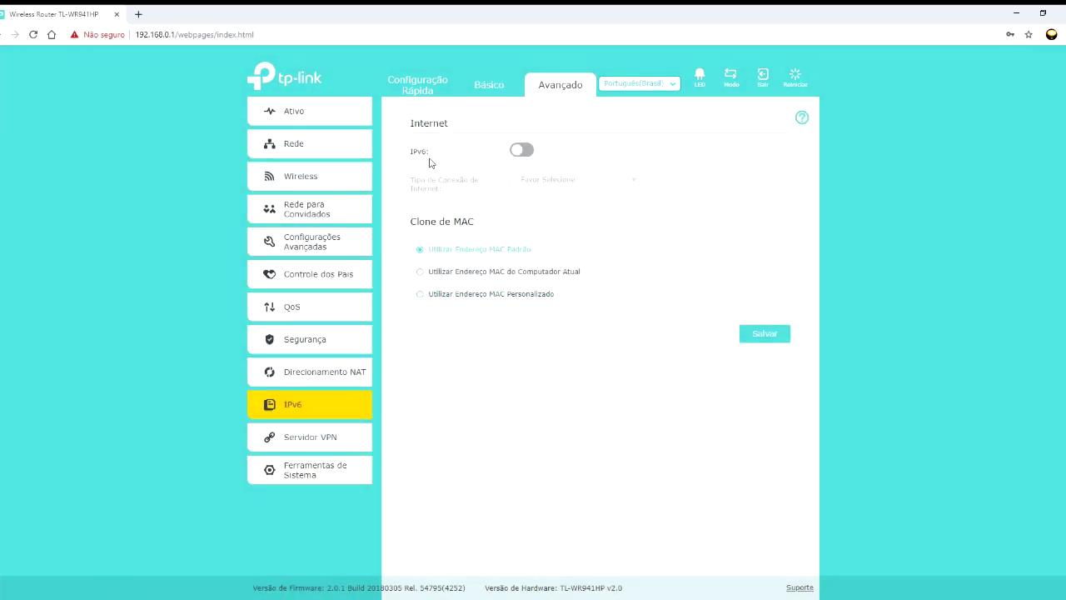
click(801, 118)
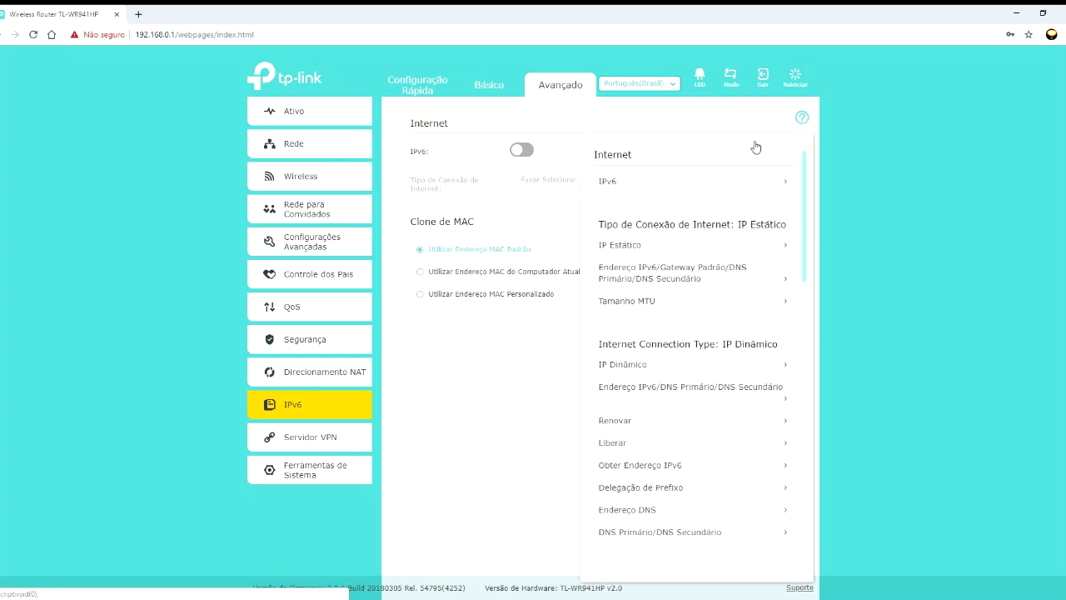
click(715, 180)
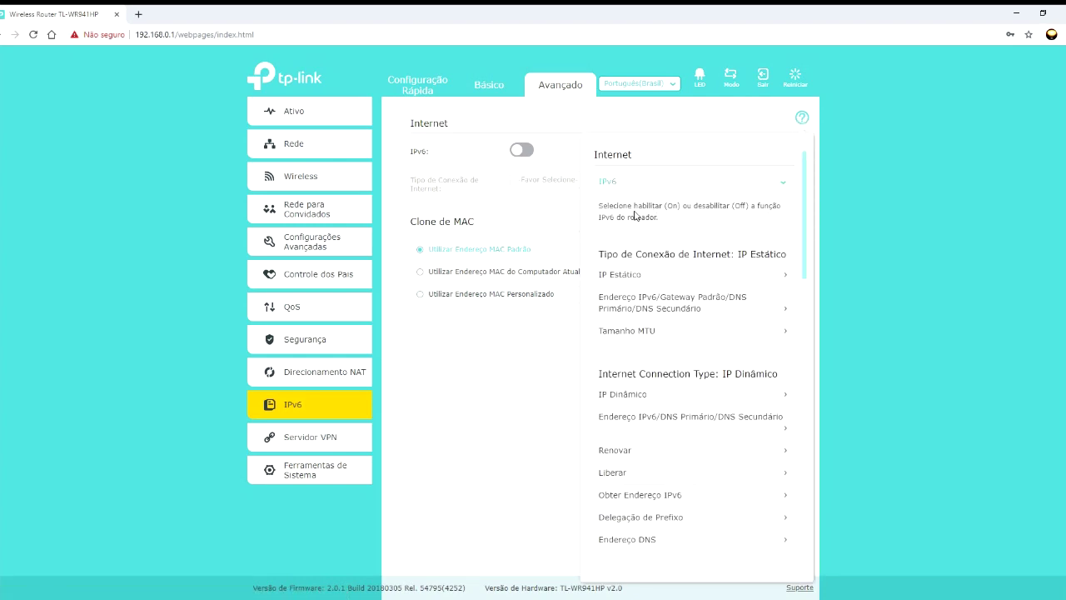
click(802, 116)
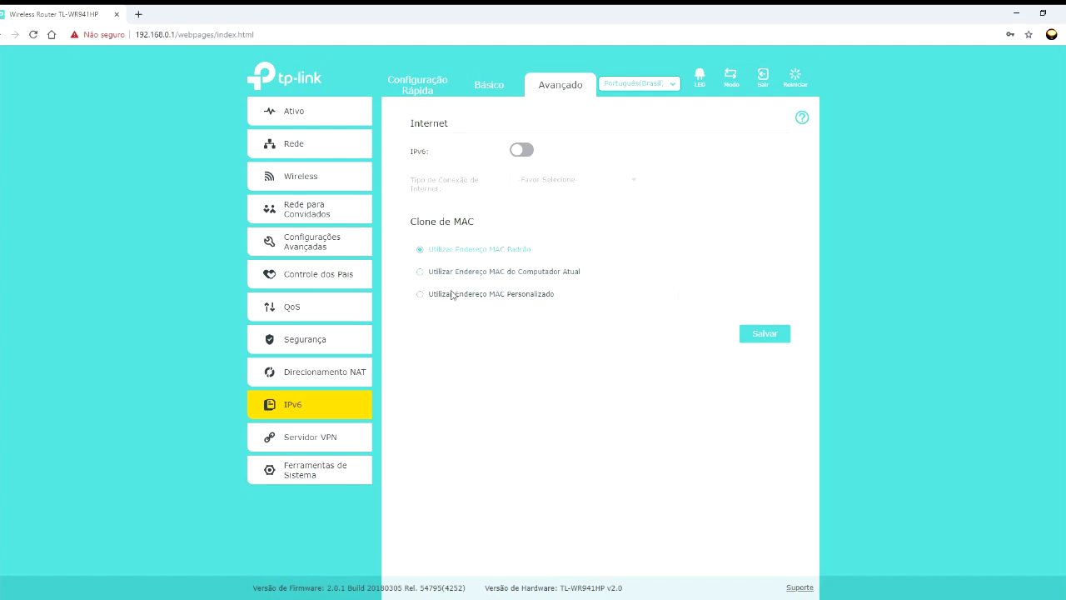
click(306, 441)
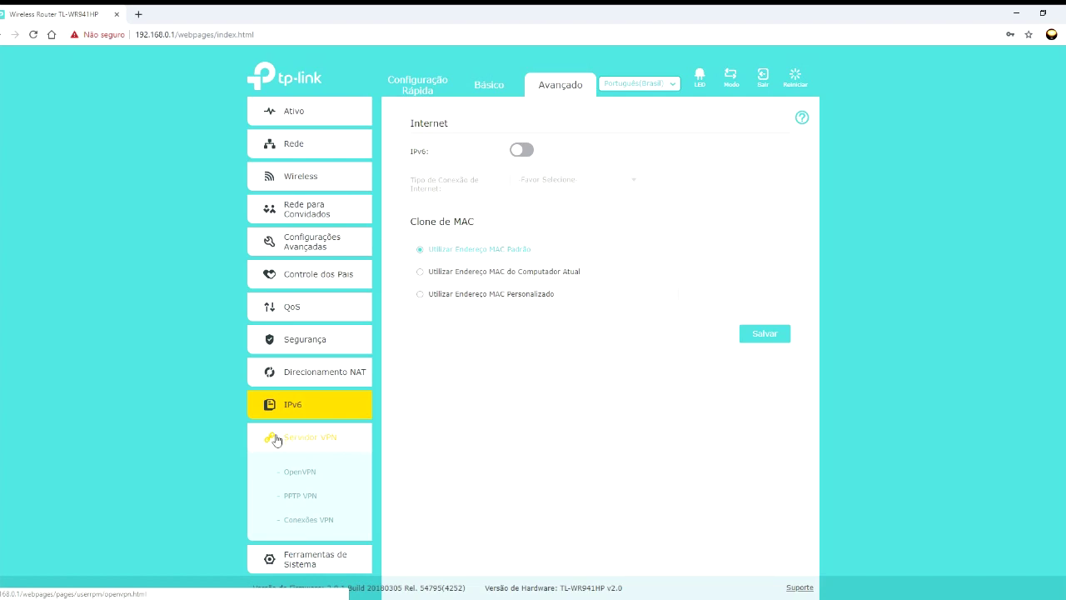
- Browse the OpenVPN, PPTP VPN and VPN Connections pages twice, then collapse the VPN server section
click(302, 474)
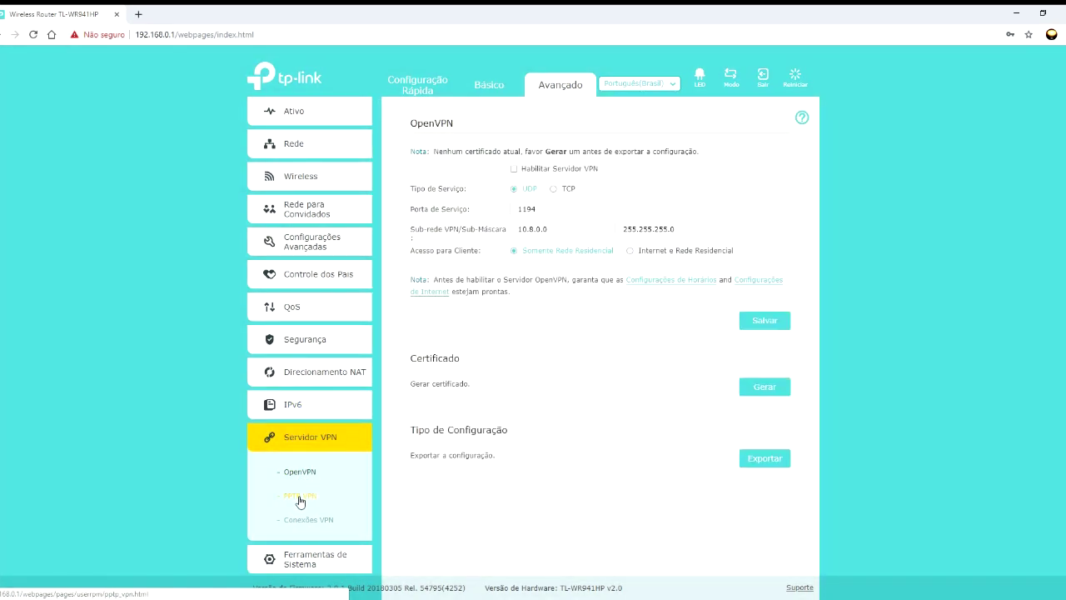
click(300, 498)
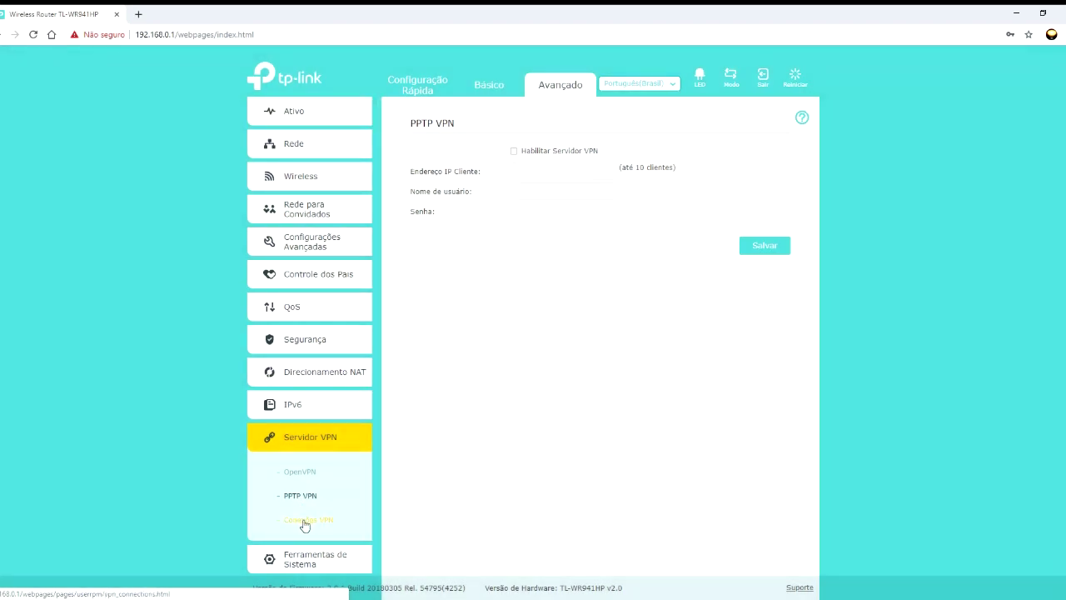
click(305, 522)
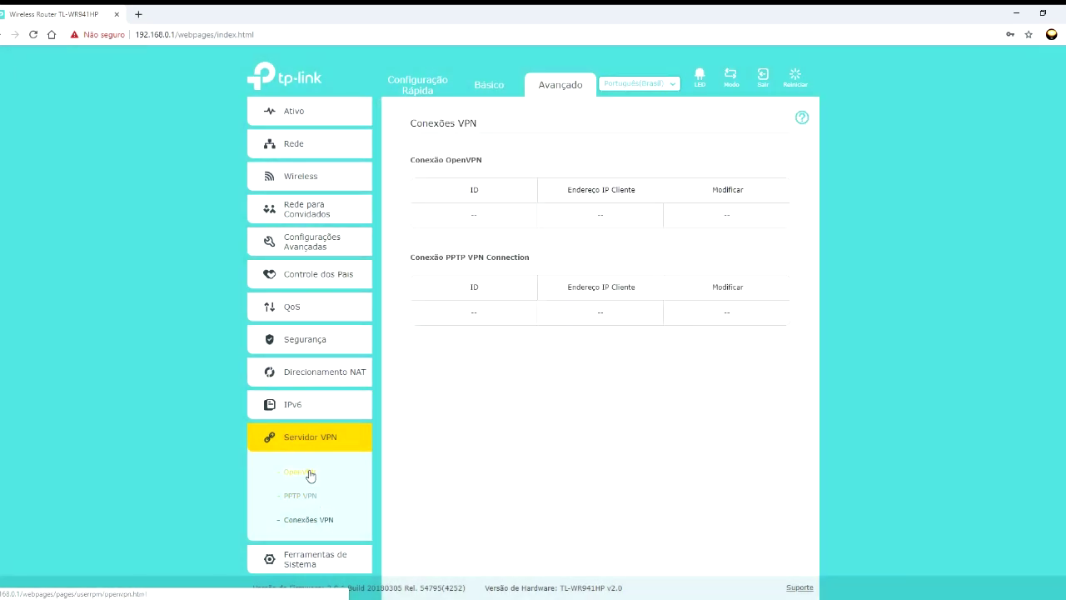
click(309, 473)
click(299, 495)
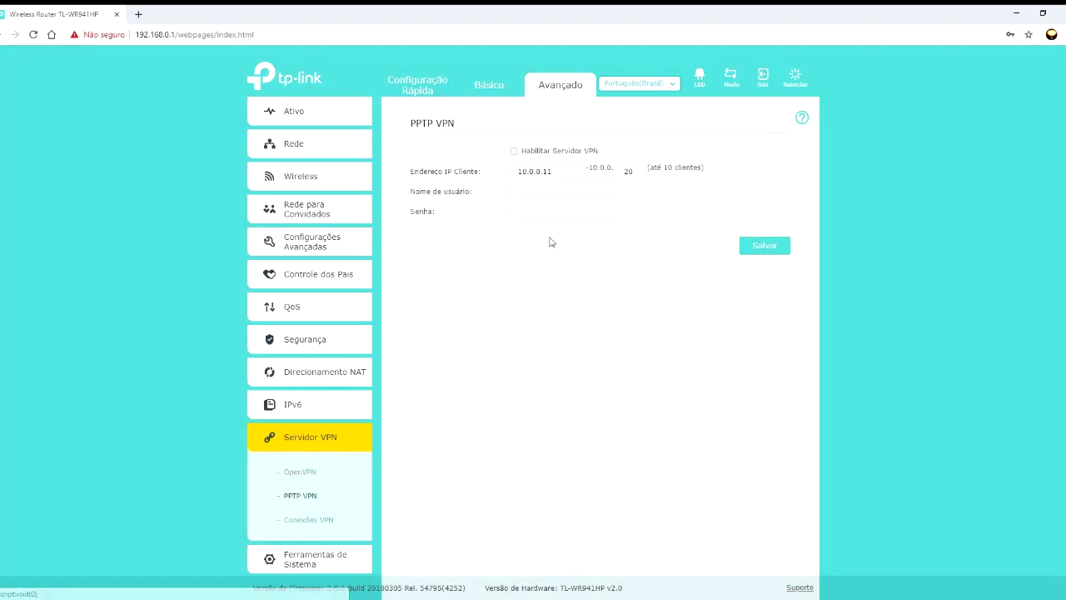
click(315, 522)
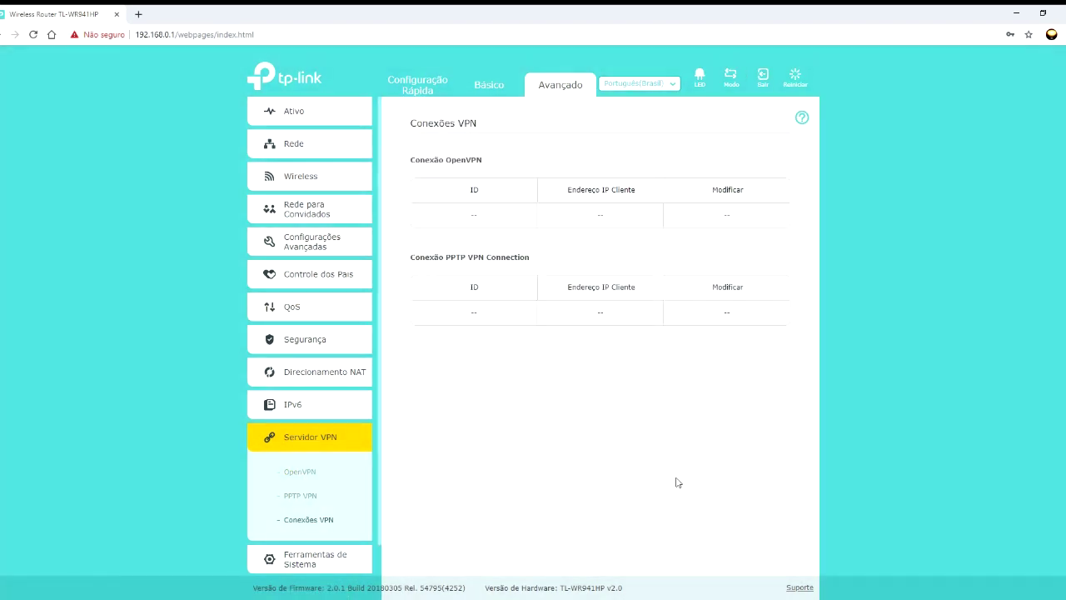
click(291, 441)
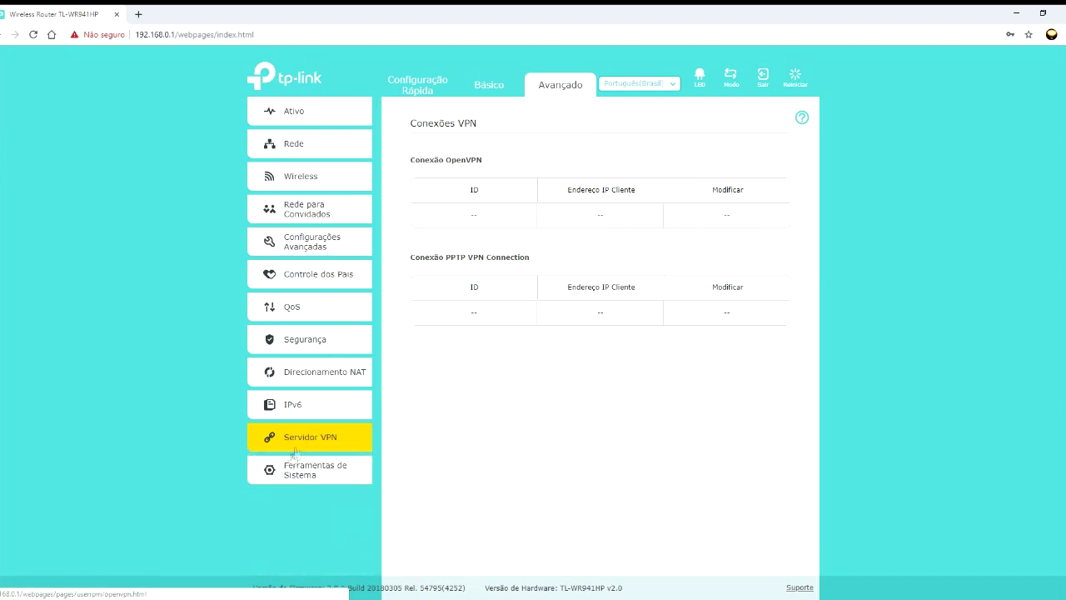
click(312, 473)
- Sync the router clock from the NTP servers, then enable Auto Reboot on selected weekdays
click(311, 305)
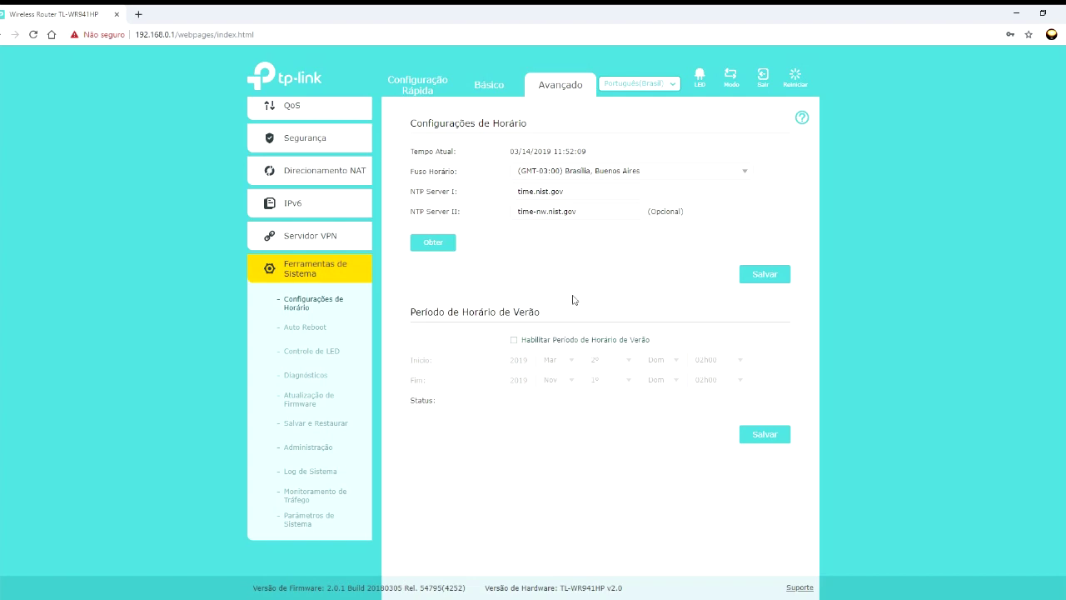
click(453, 244)
click(321, 329)
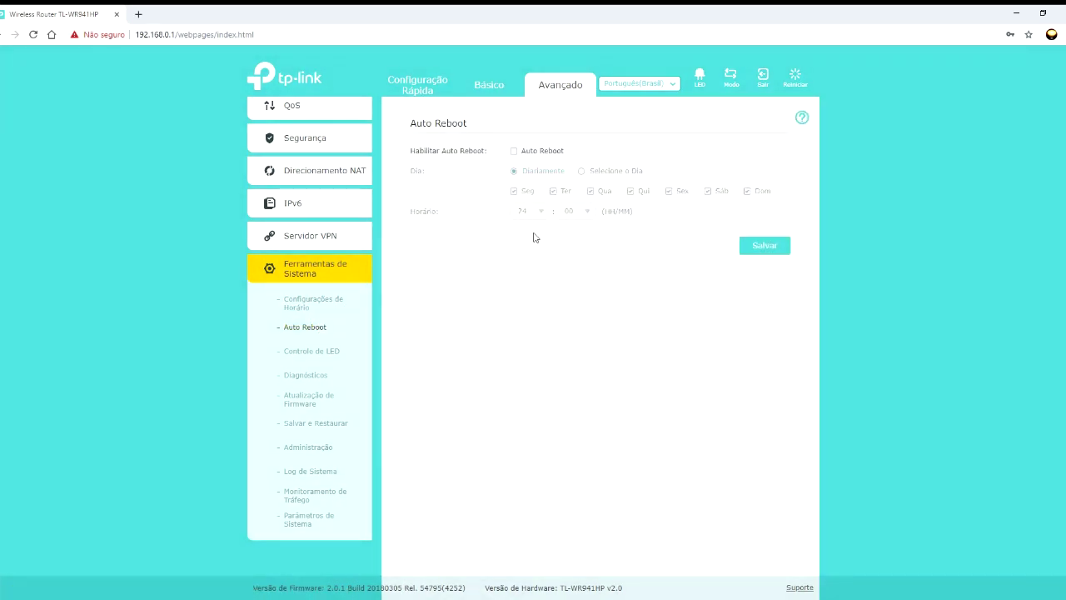
click(513, 151)
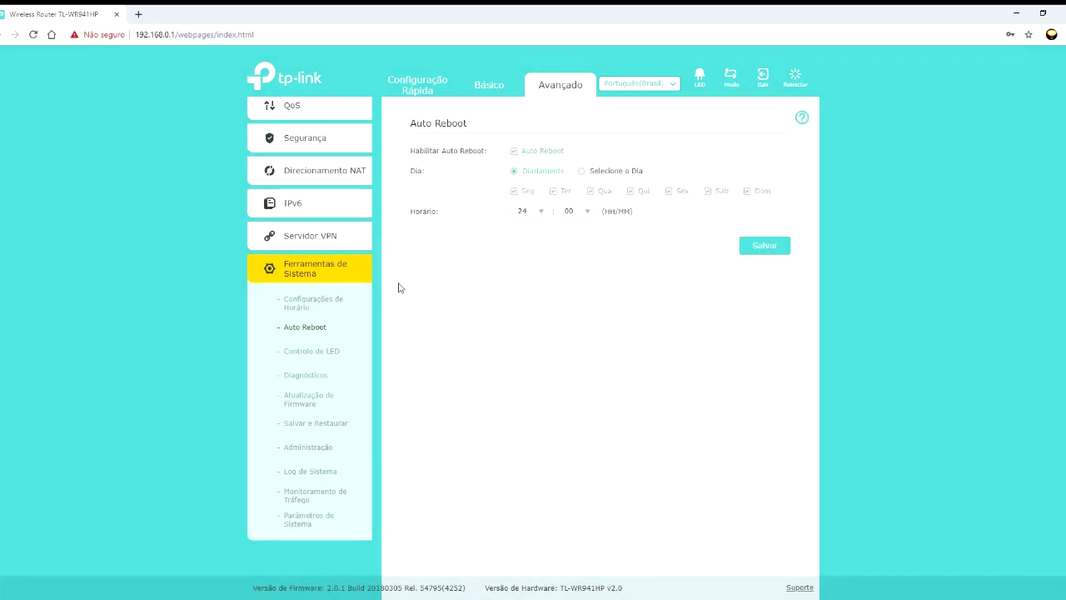
click(593, 172)
- Remove Seg, Ter and Qua from the reboot days, turn Auto Reboot off, and check its help
click(514, 192)
click(553, 193)
click(590, 192)
click(514, 151)
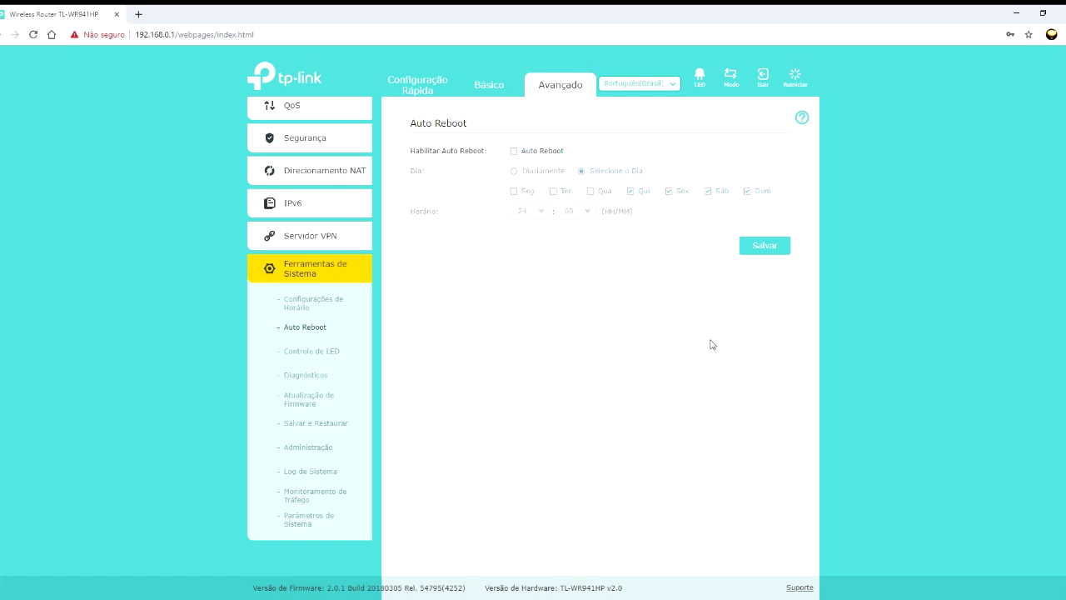
click(801, 118)
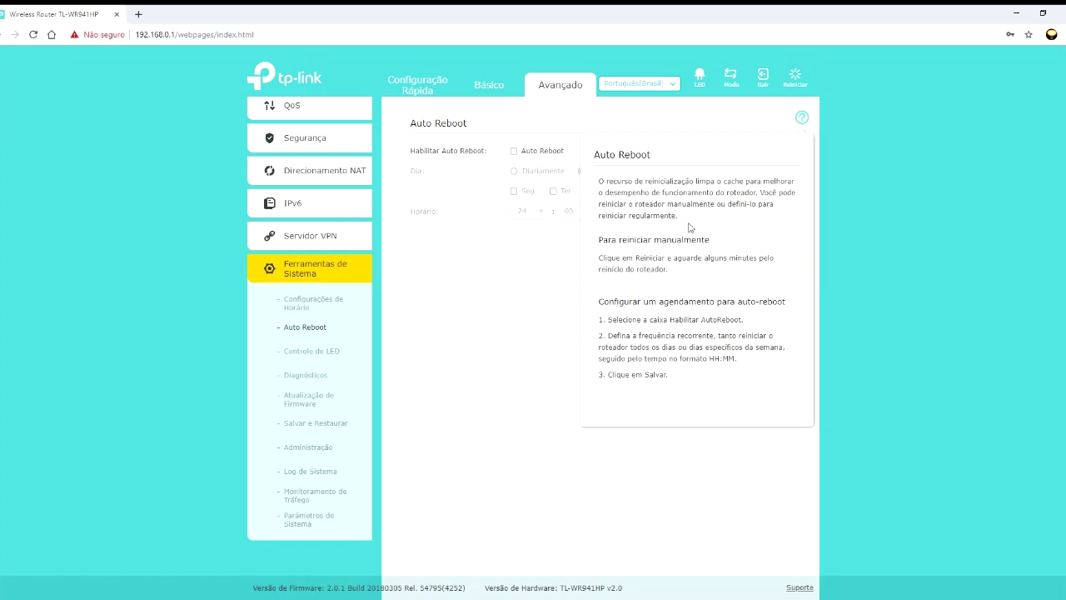
click(802, 118)
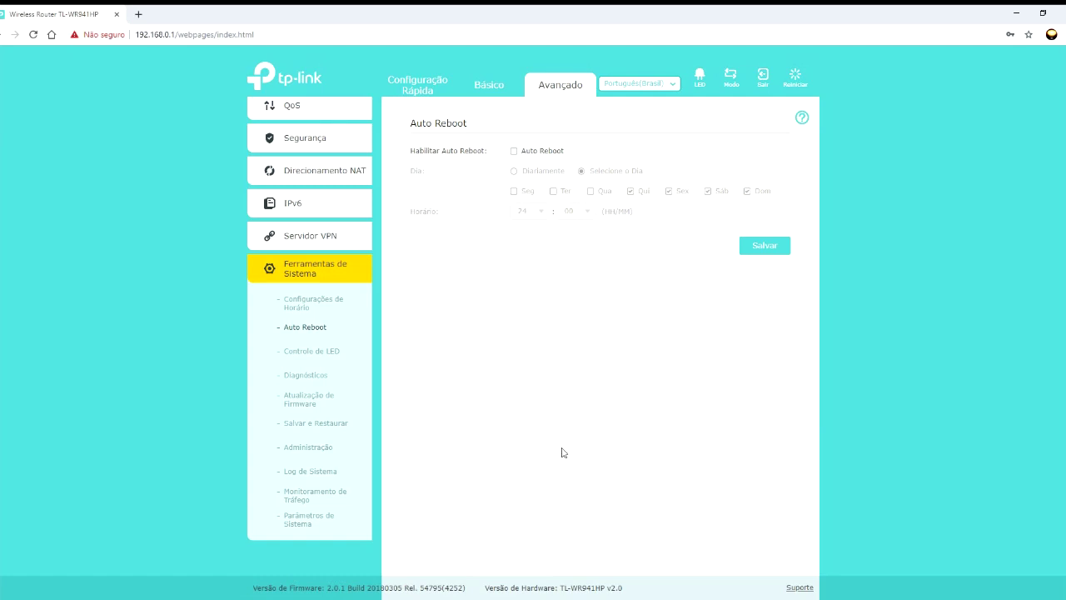
- Enable LED Modo Noturno with the LEDs off from 21:00 to 09:00
click(324, 352)
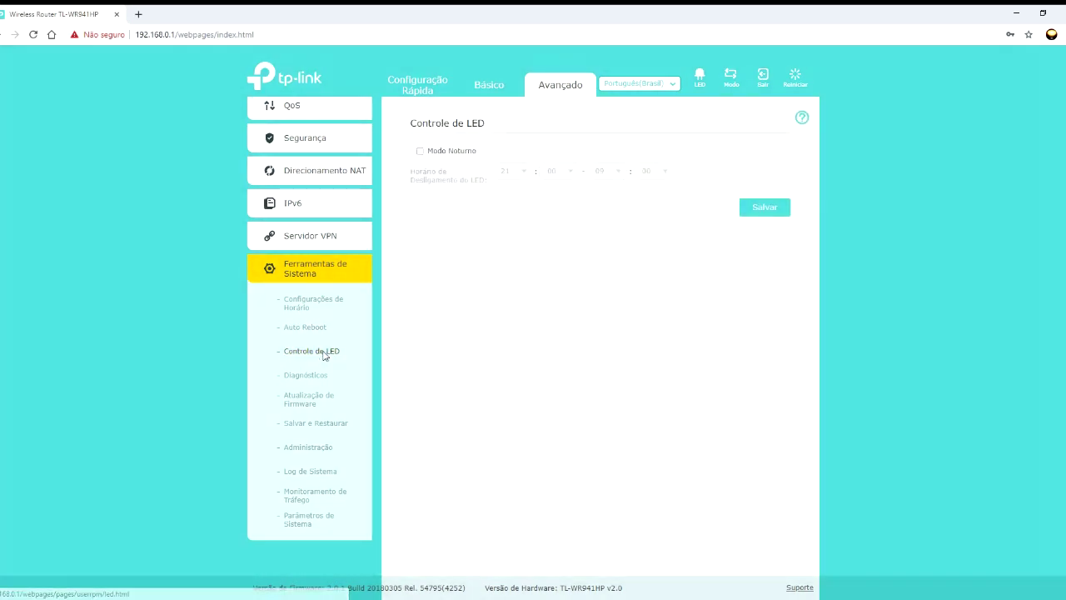
click(432, 152)
click(523, 170)
drag(529, 209, 525, 289)
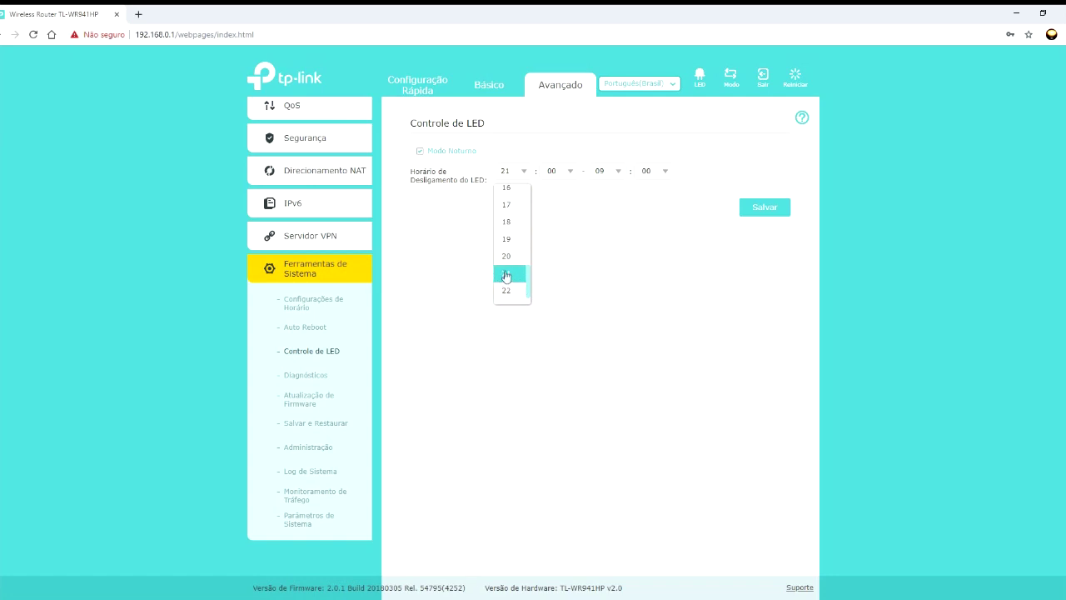
click(506, 274)
click(623, 172)
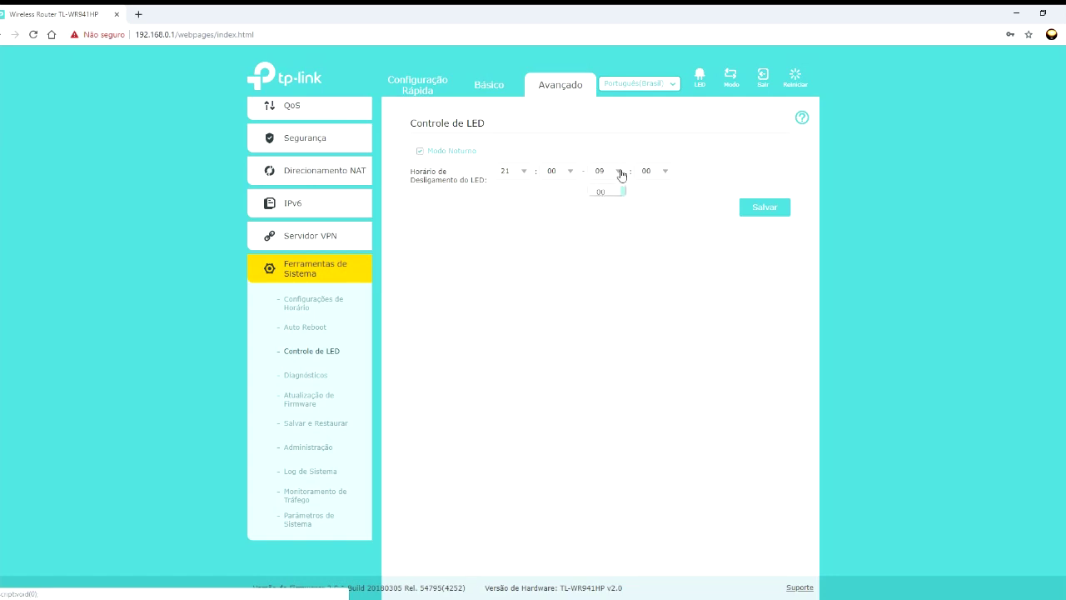
click(626, 215)
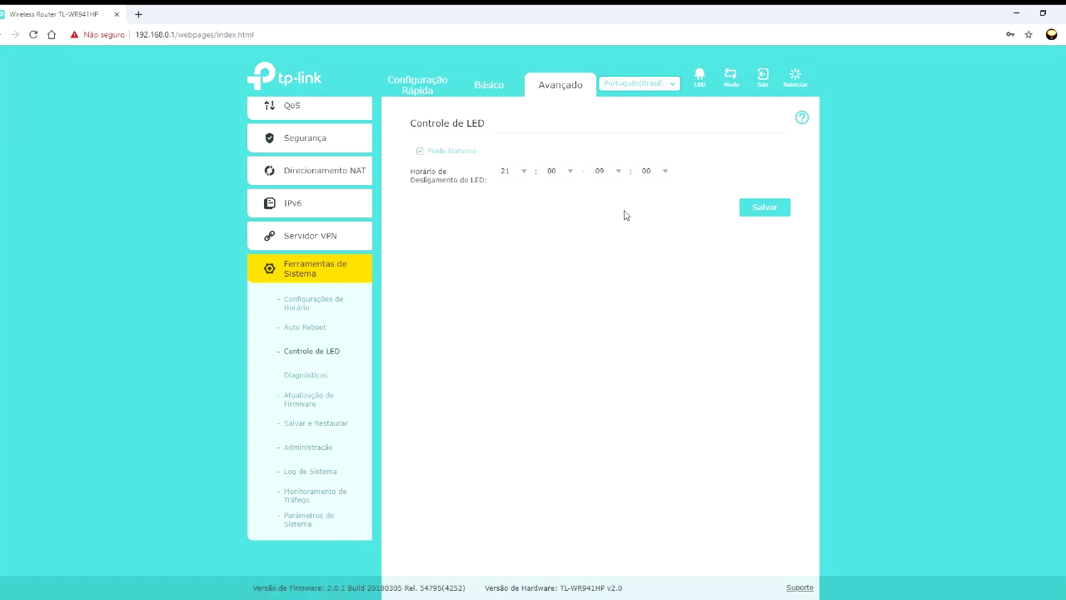
click(350, 368)
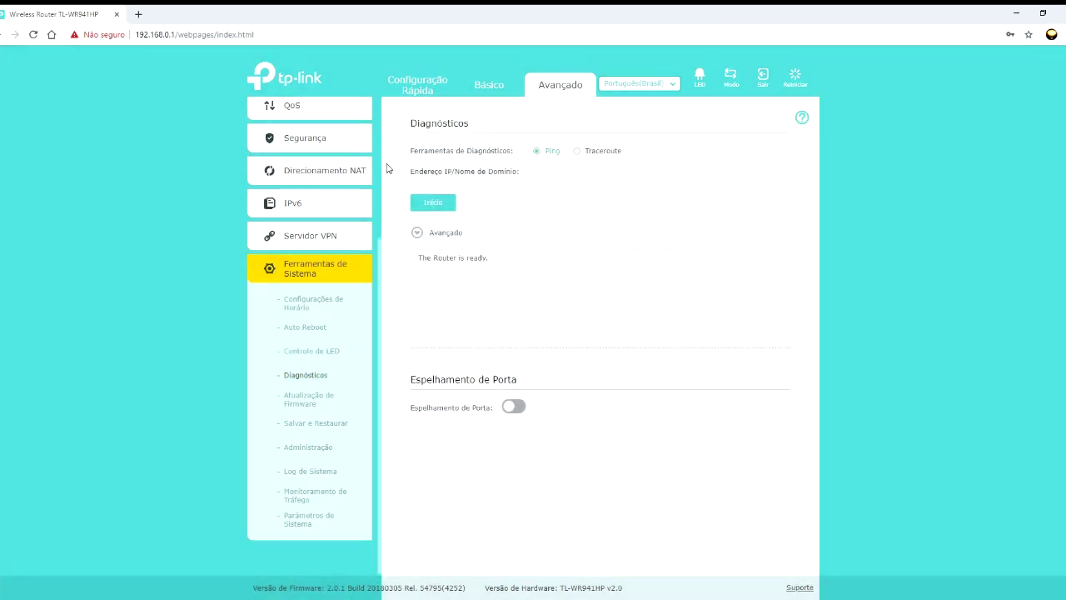
- Ping google.com.br from the router's Diagnósticos page
click(545, 172)
text(google.com.br)
click(433, 203)
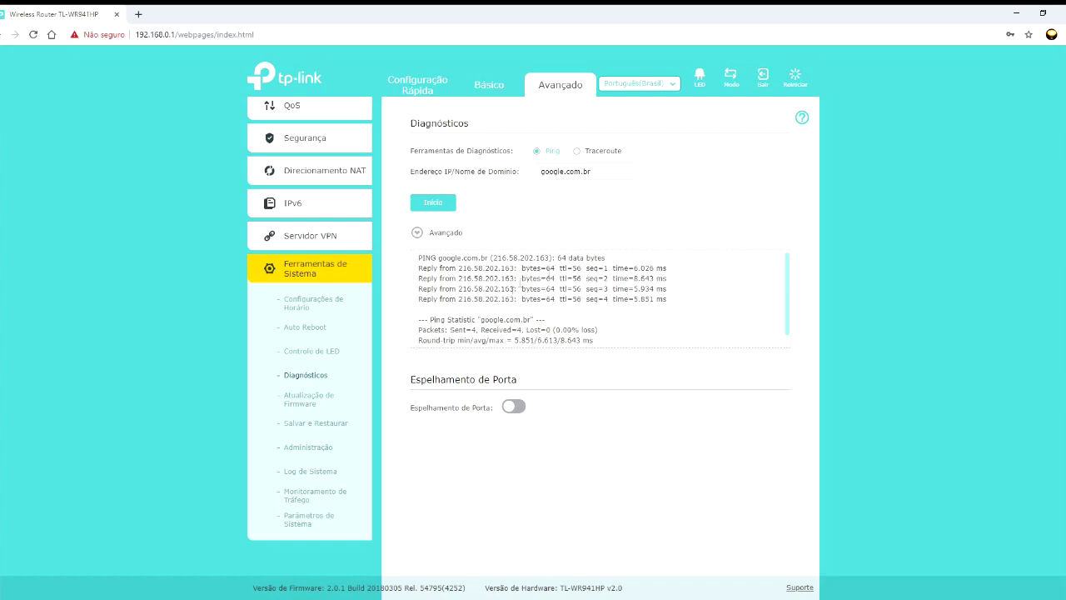
- Run a Traceroute to google.com.br
click(577, 151)
click(559, 171)
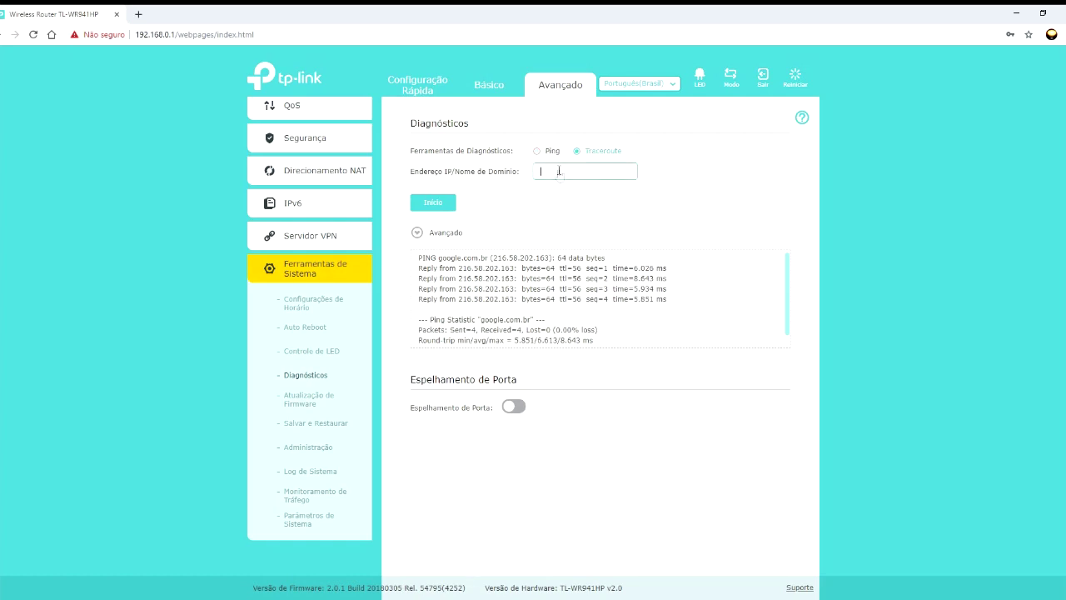
text(google.com.br)
click(433, 203)
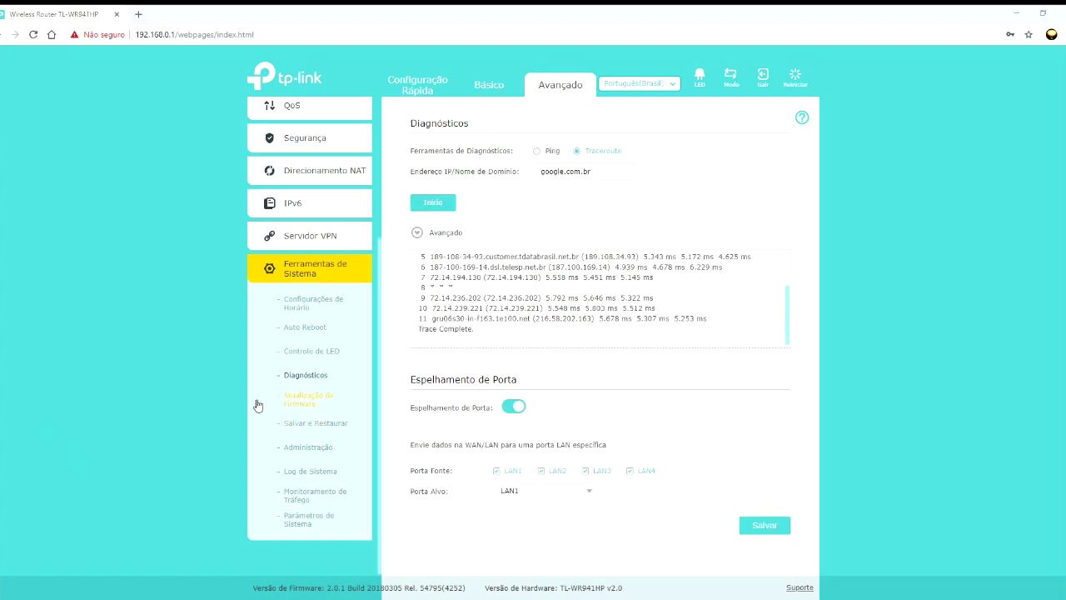
click(288, 400)
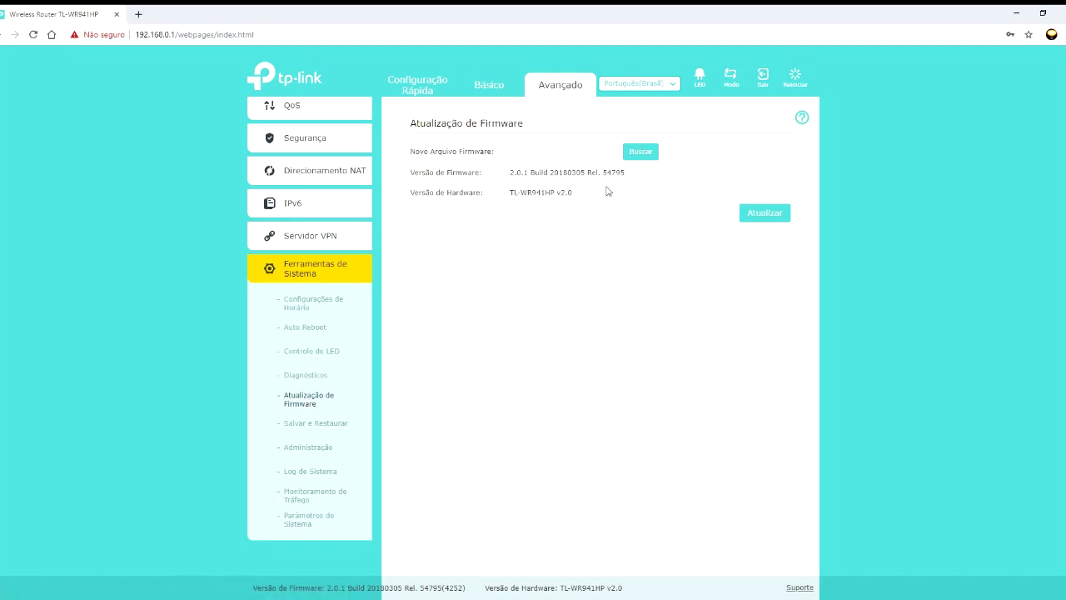
click(802, 117)
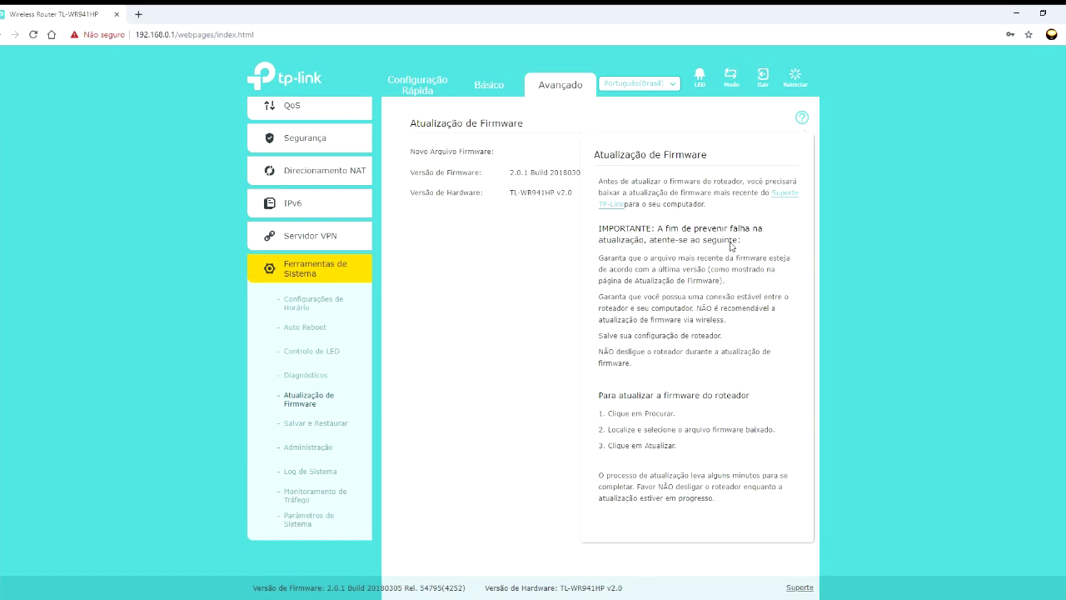
click(802, 119)
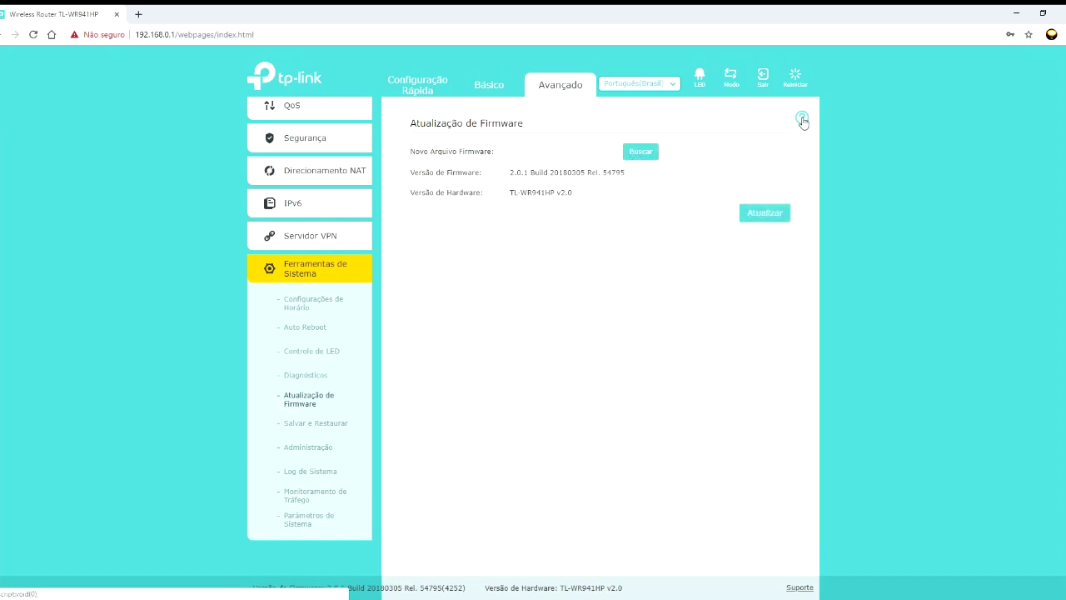
click(802, 119)
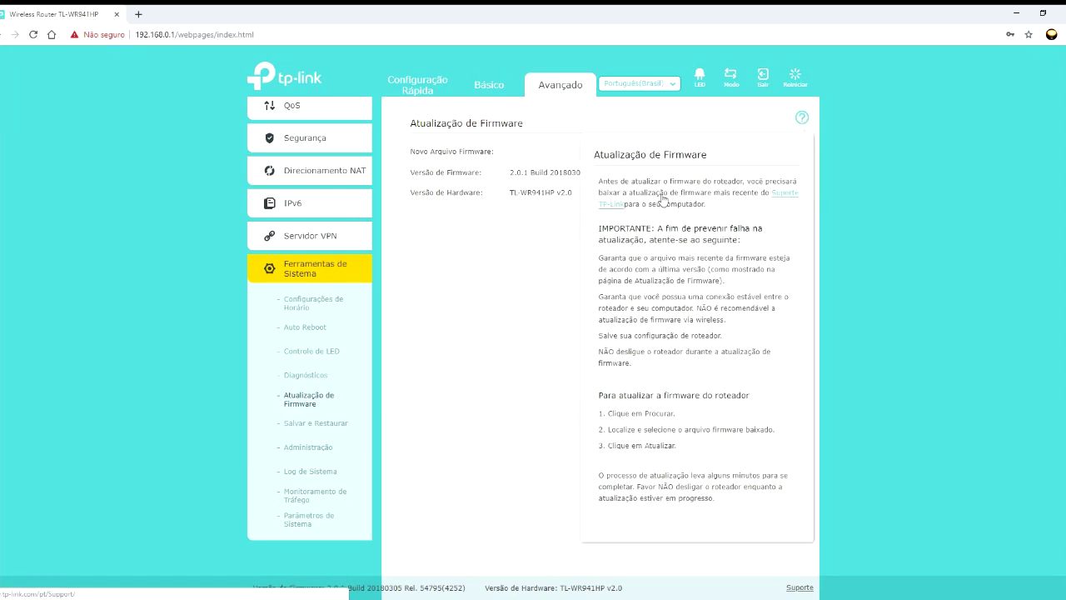
click(610, 206)
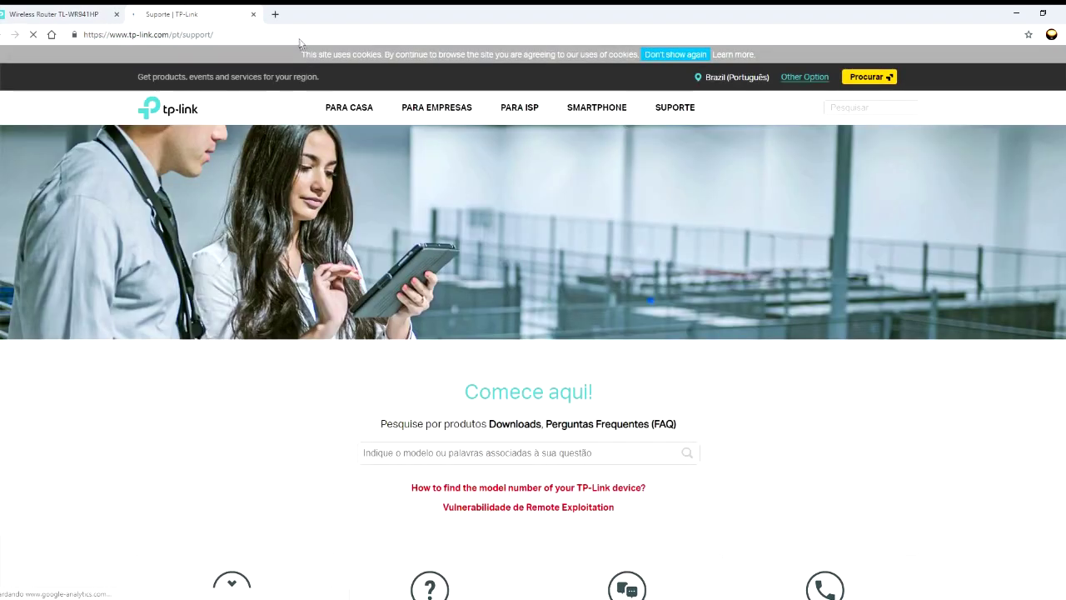
click(254, 15)
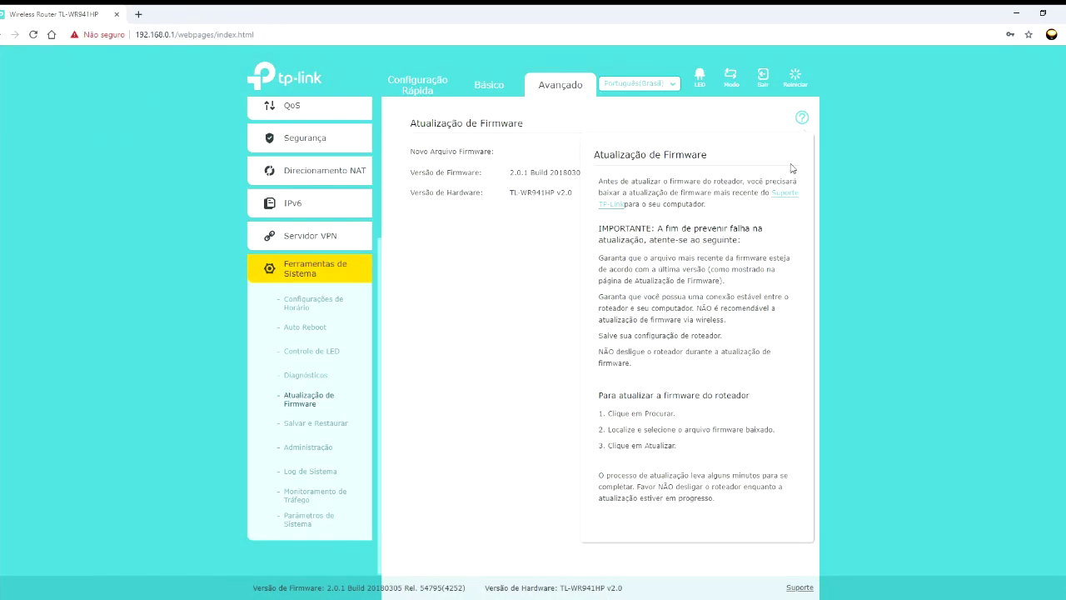
click(801, 117)
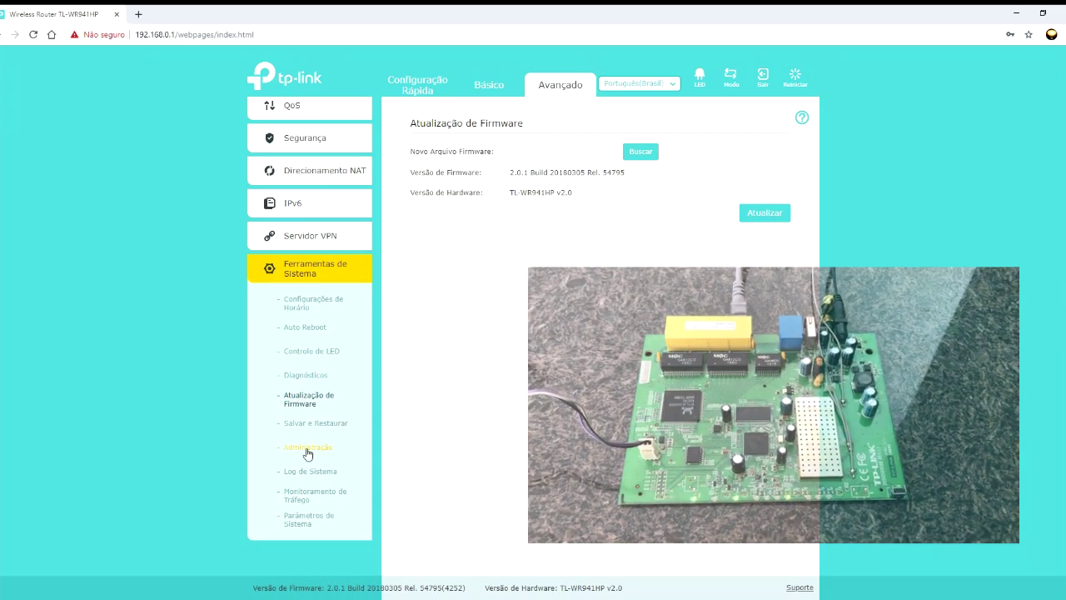
- Look over the old, new and confirm password fields on the Administração page
click(307, 449)
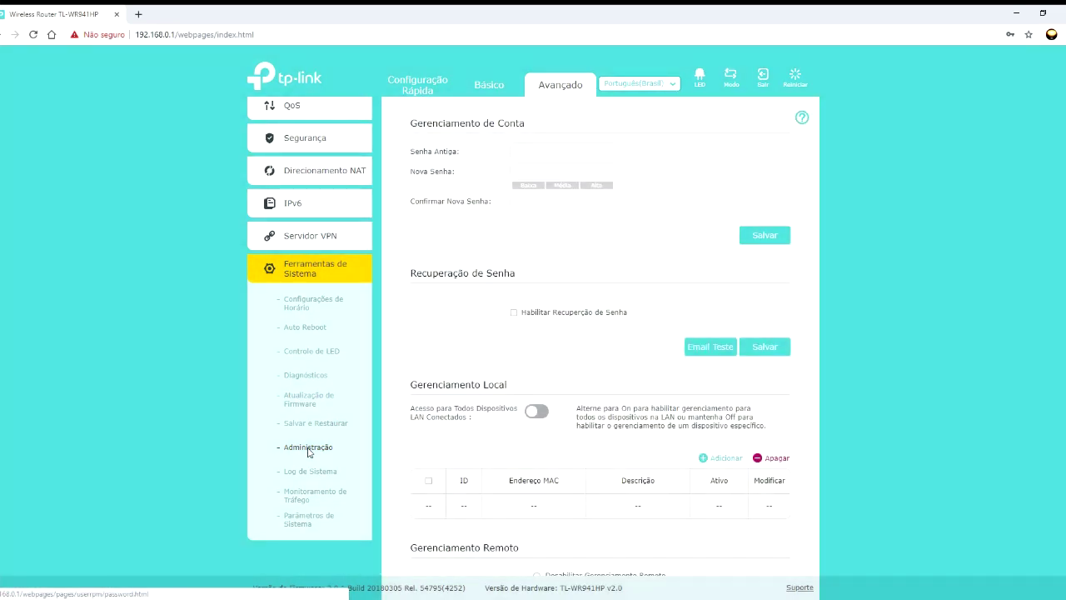
click(531, 152)
click(535, 171)
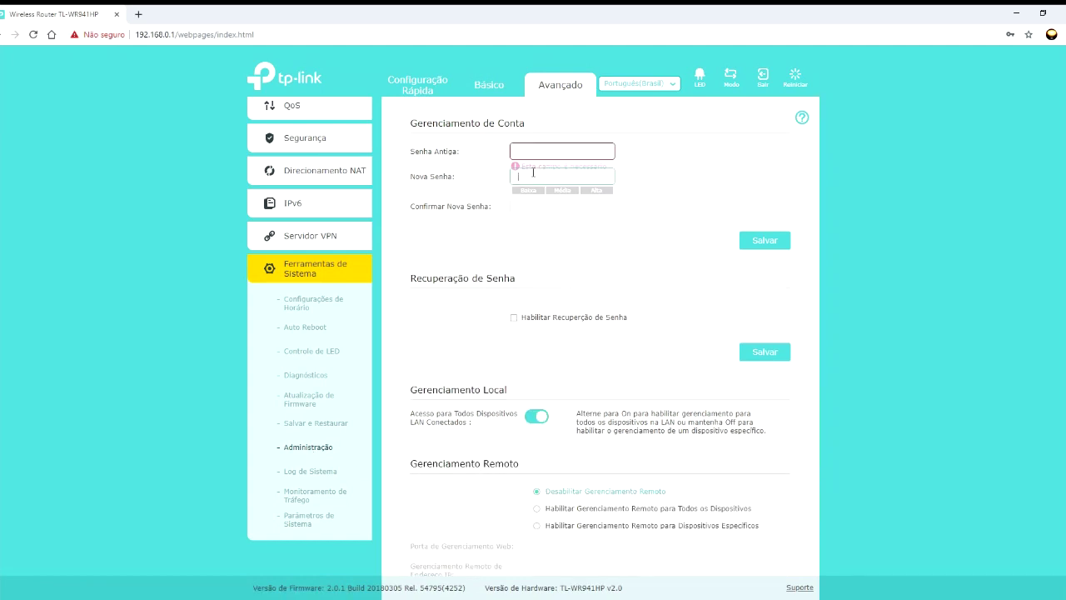
click(520, 213)
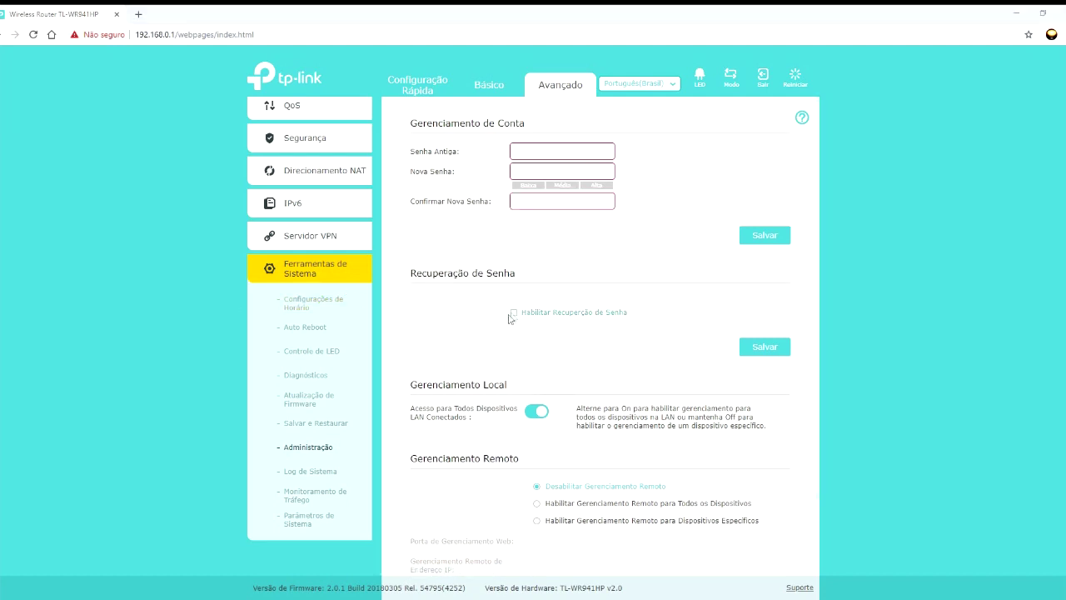
- Enable password recovery, enter the sender e-mail address, and toggle SMTP authentication off and on
click(514, 314)
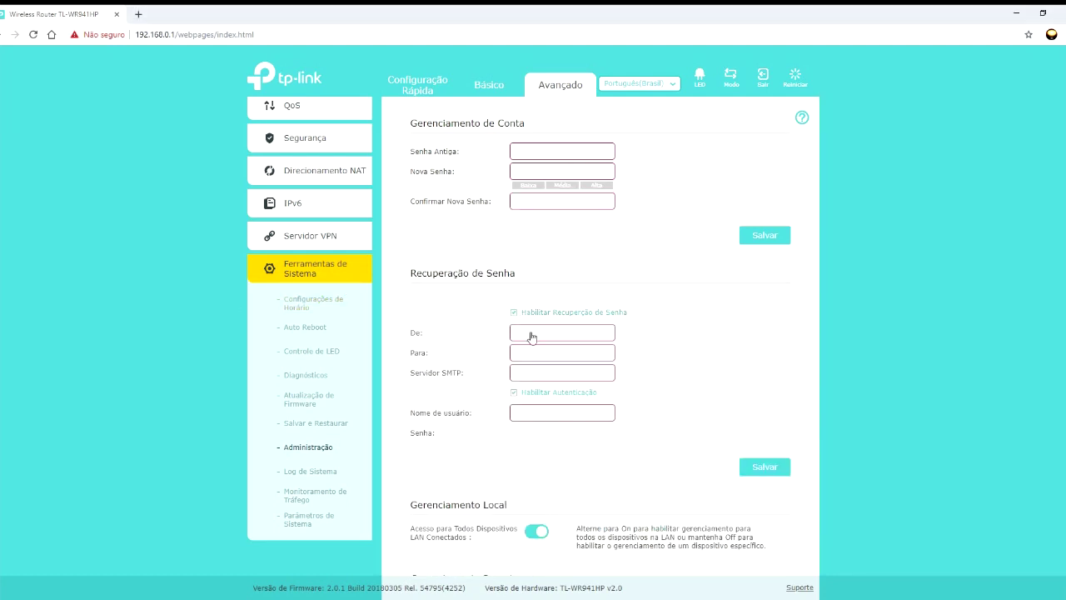
click(531, 333)
click(538, 352)
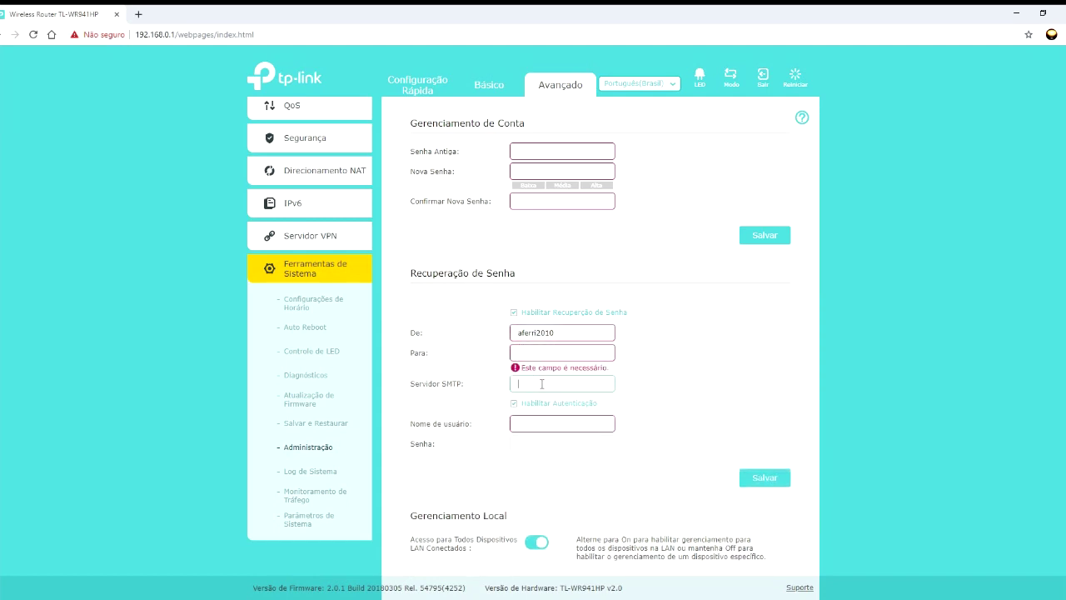
click(517, 405)
click(525, 396)
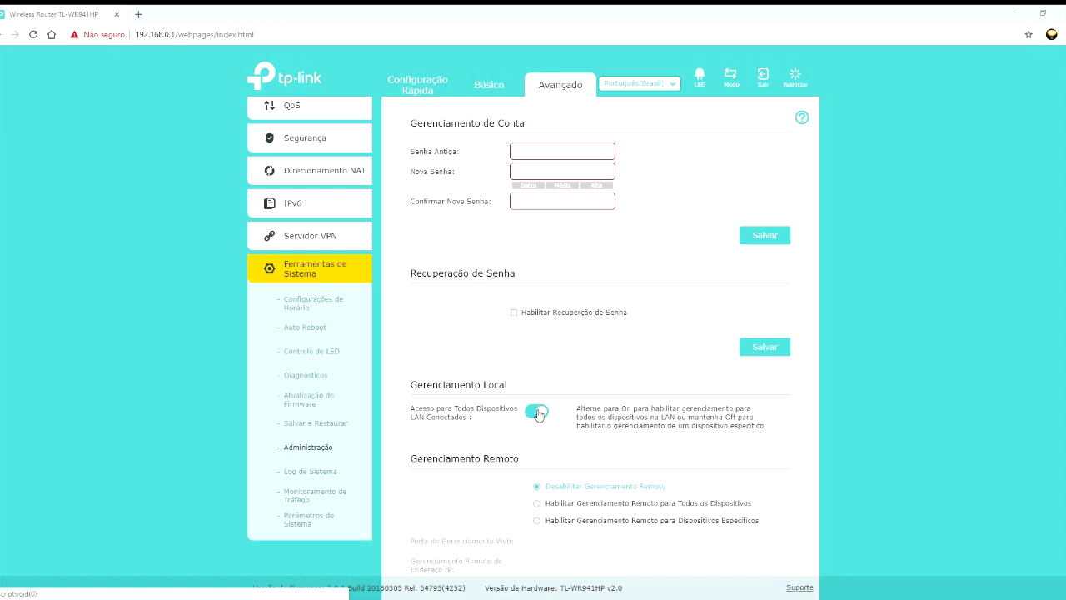
scroll(538, 414, down, 1)
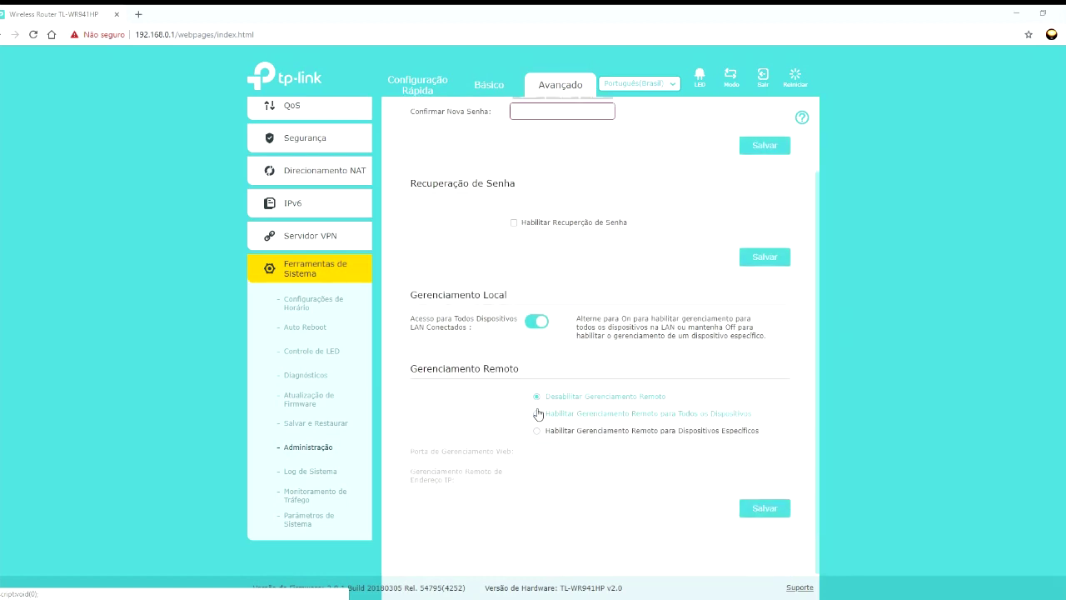
click(538, 322)
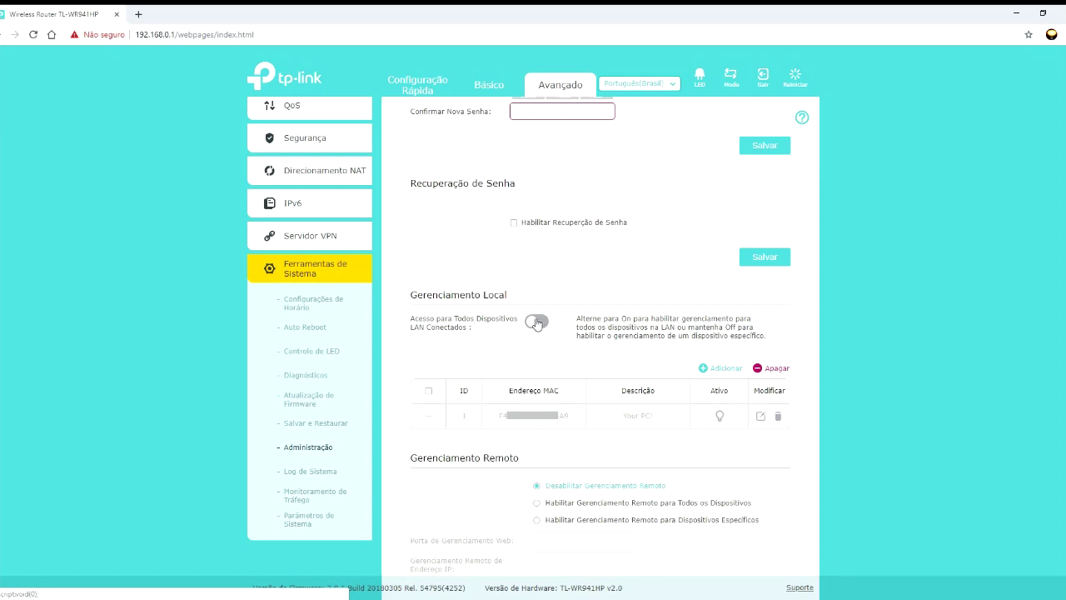
click(537, 323)
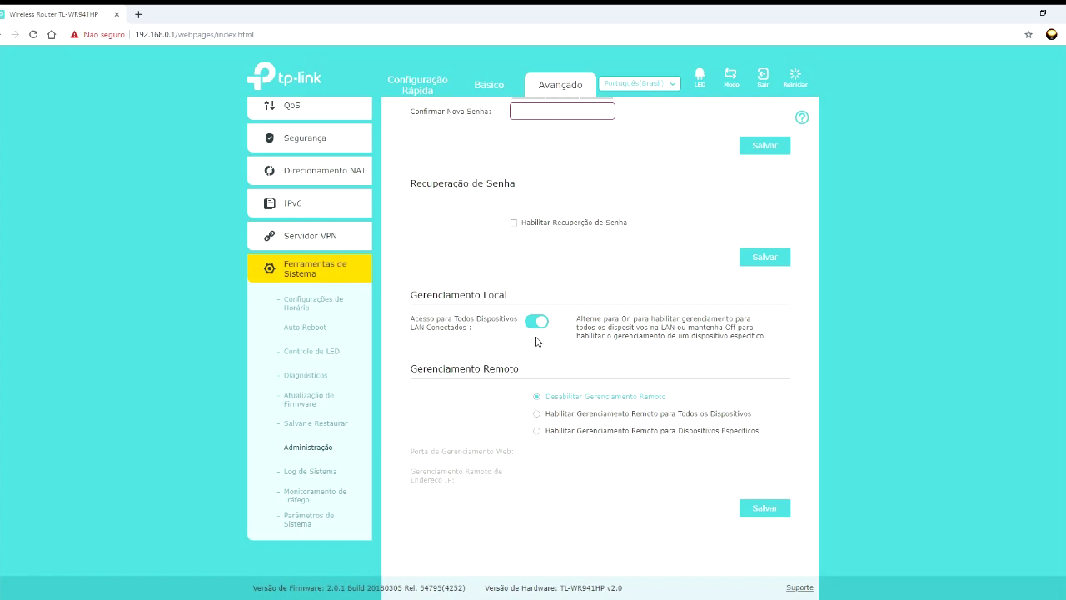
- Open the System Log and scroll through its entries
click(319, 476)
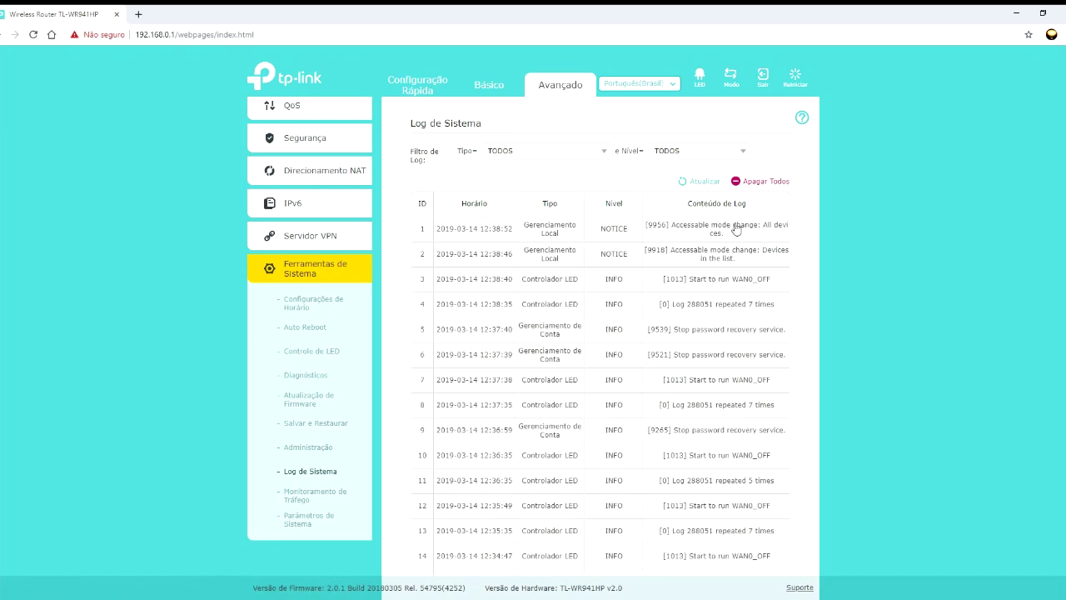
scroll(595, 294, down, 3)
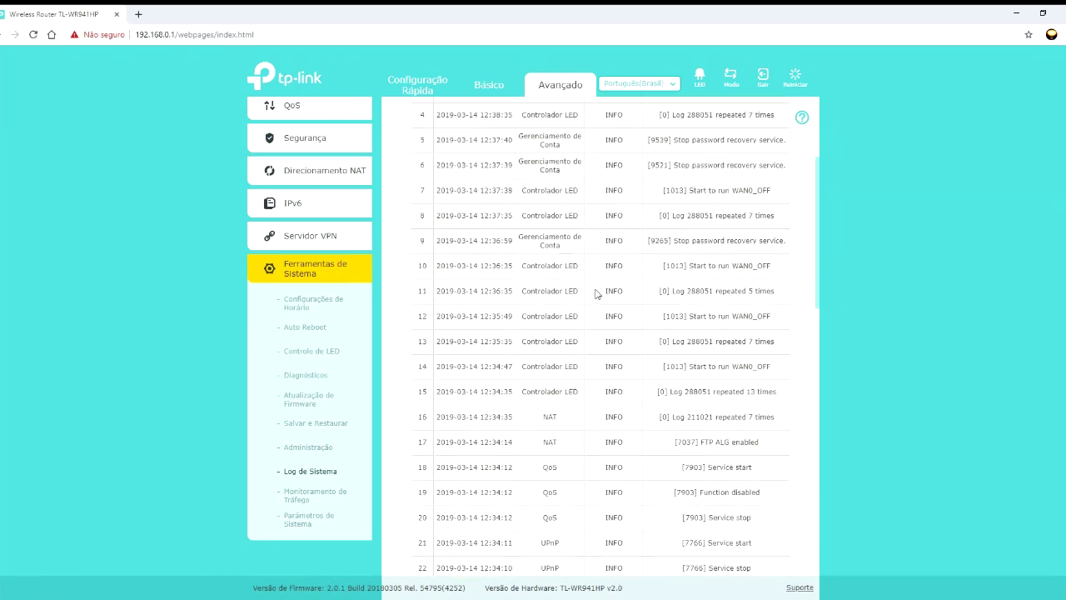
scroll(595, 293, down, 3)
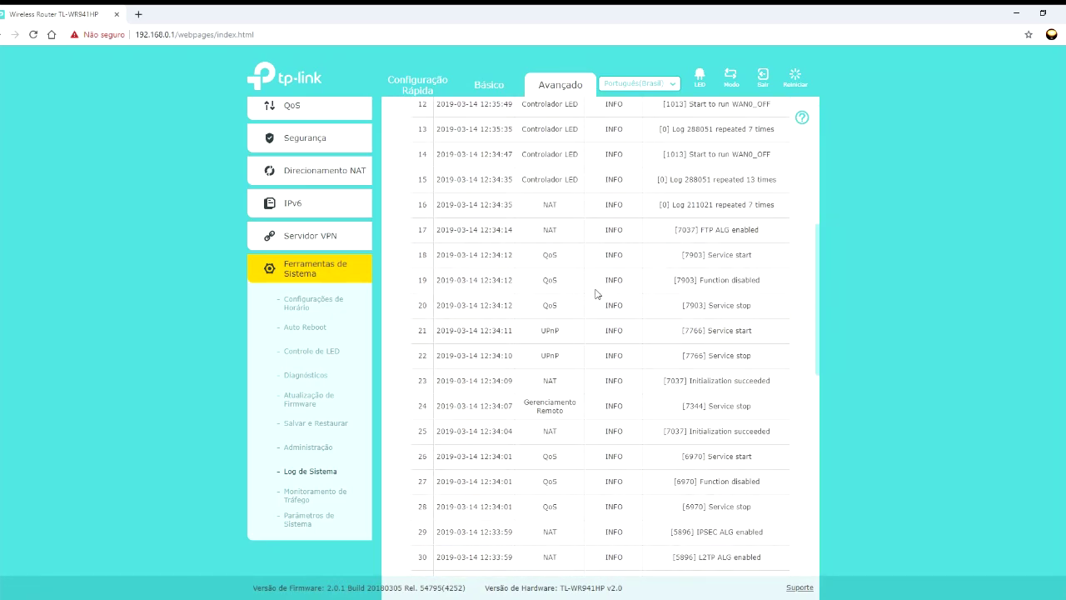
scroll(595, 293, down, 2)
scroll(595, 293, down, 2)
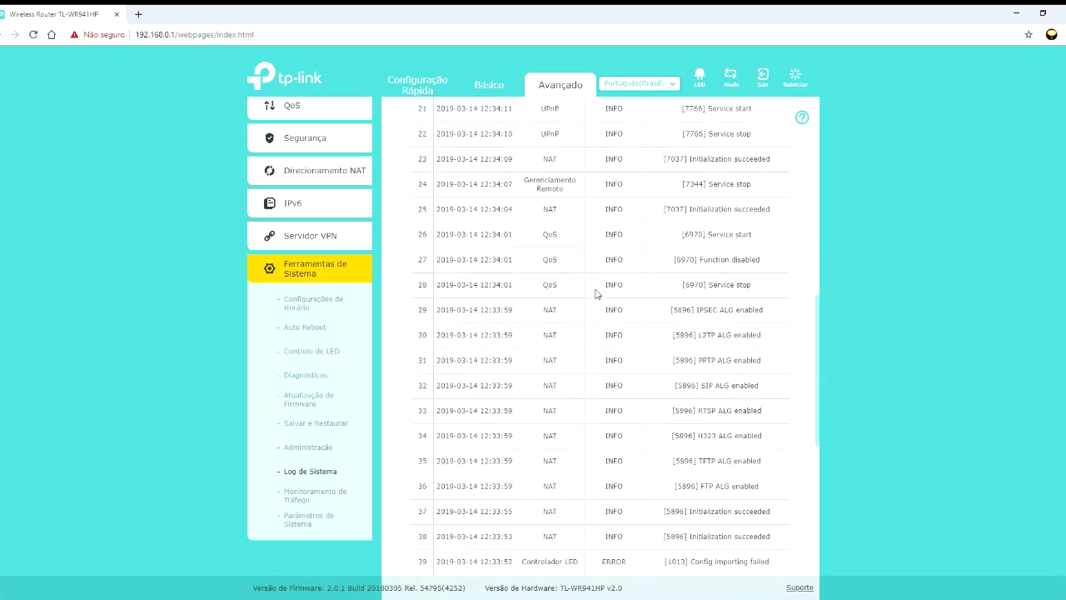
scroll(596, 294, up, 1)
scroll(595, 293, up, 6)
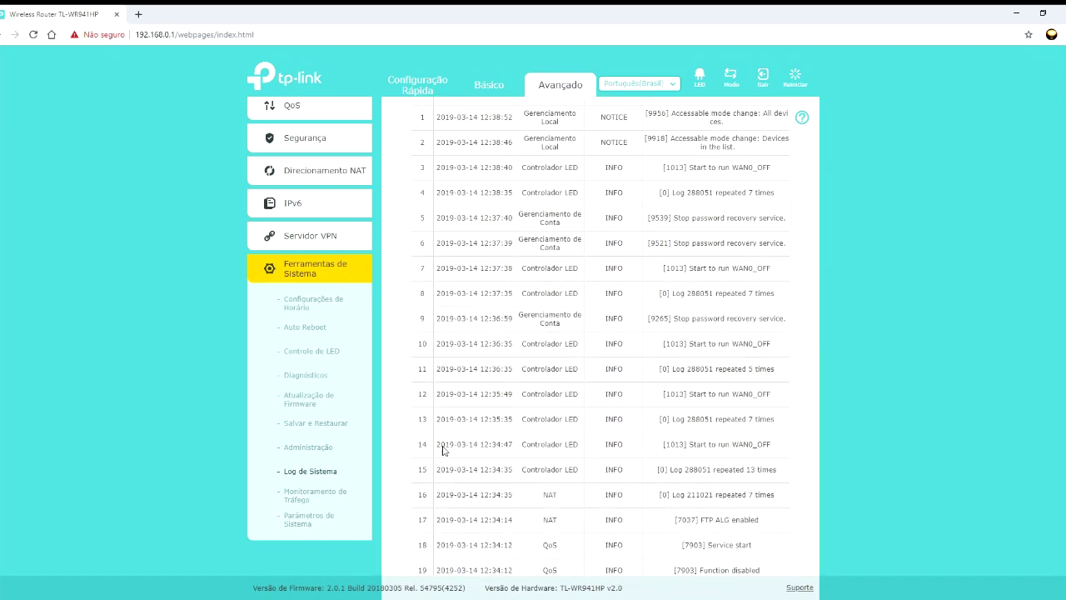
click(320, 495)
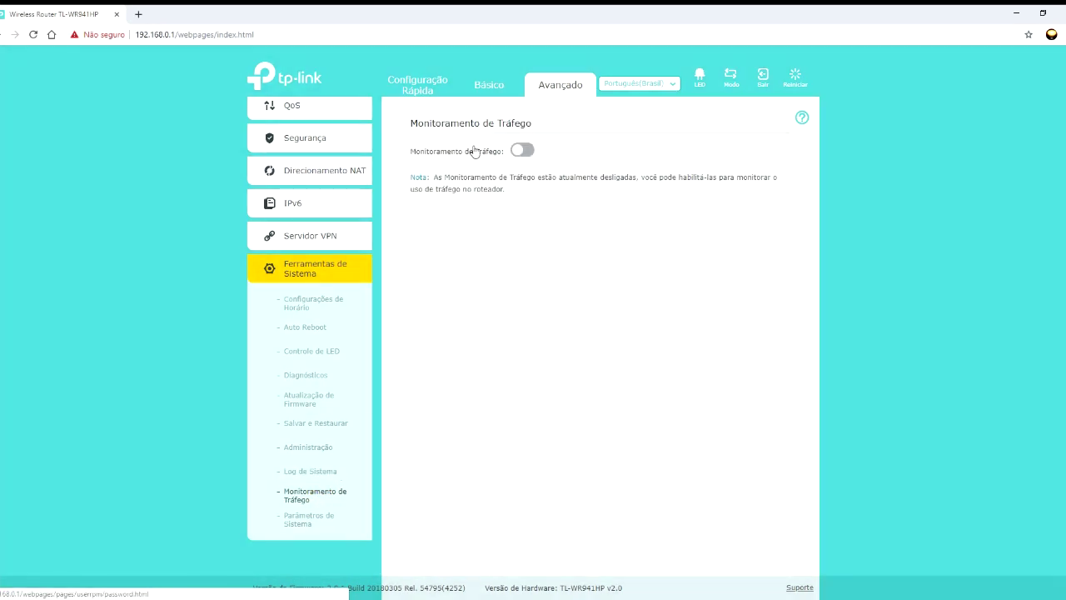
- Turn traffic monitoring on, refresh the device traffic list, then switch monitoring off again
click(521, 152)
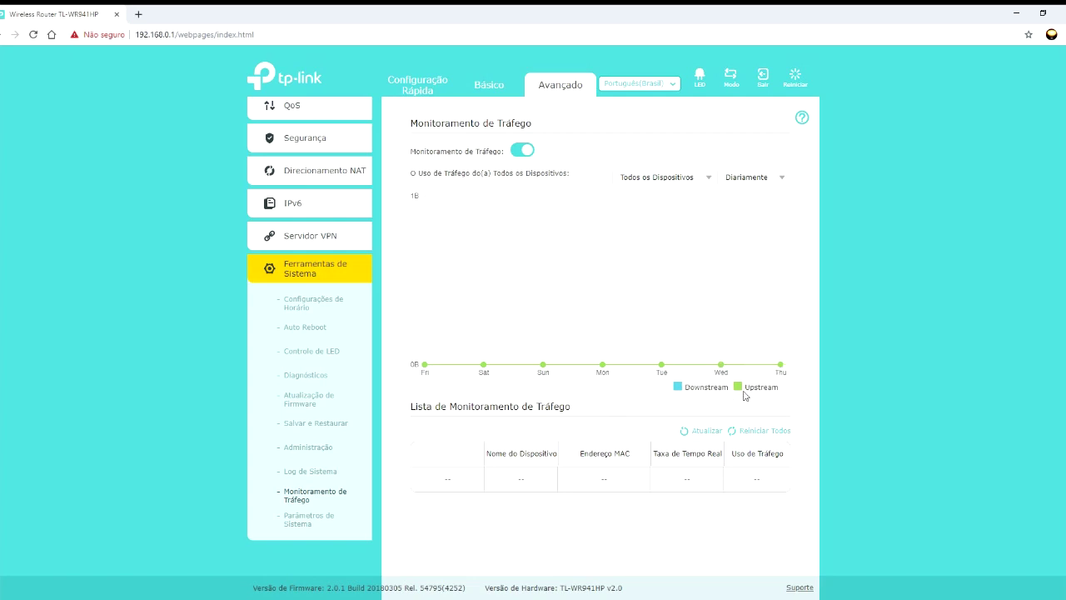
click(690, 433)
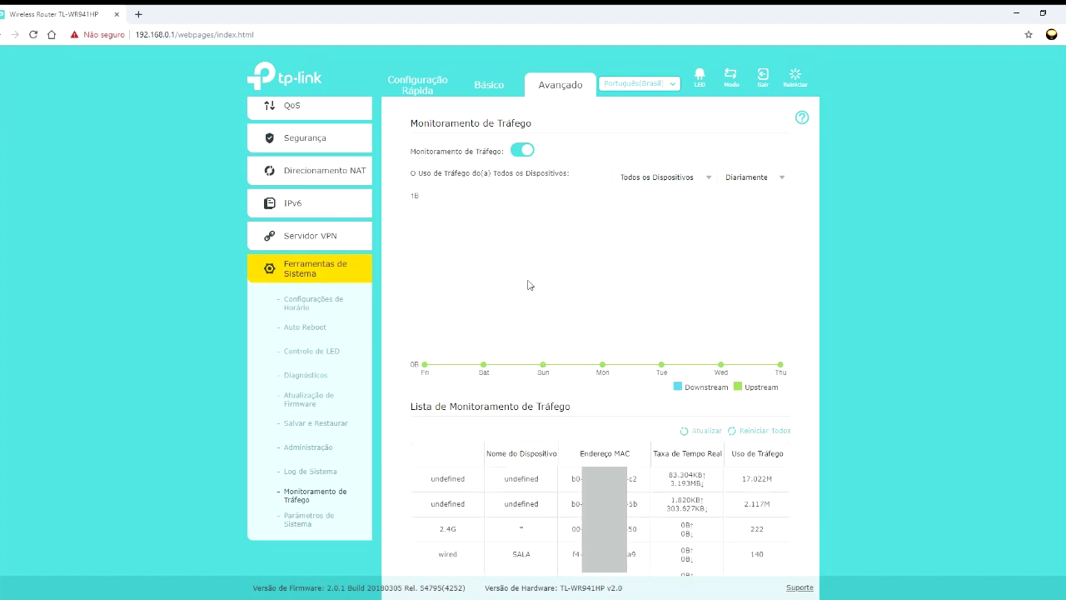
mouse_move(534, 279)
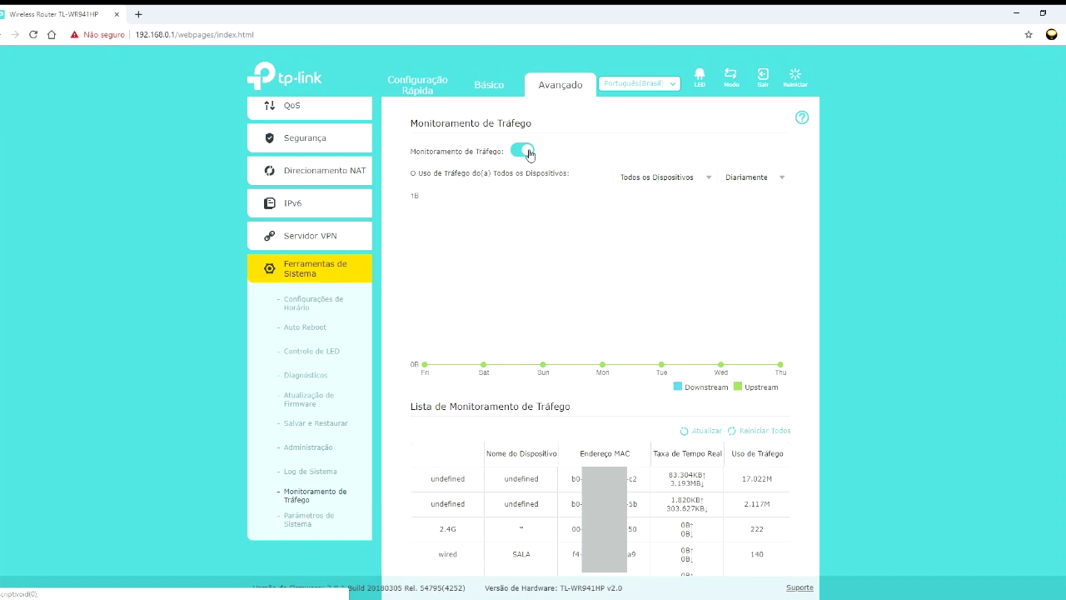
click(529, 151)
click(305, 516)
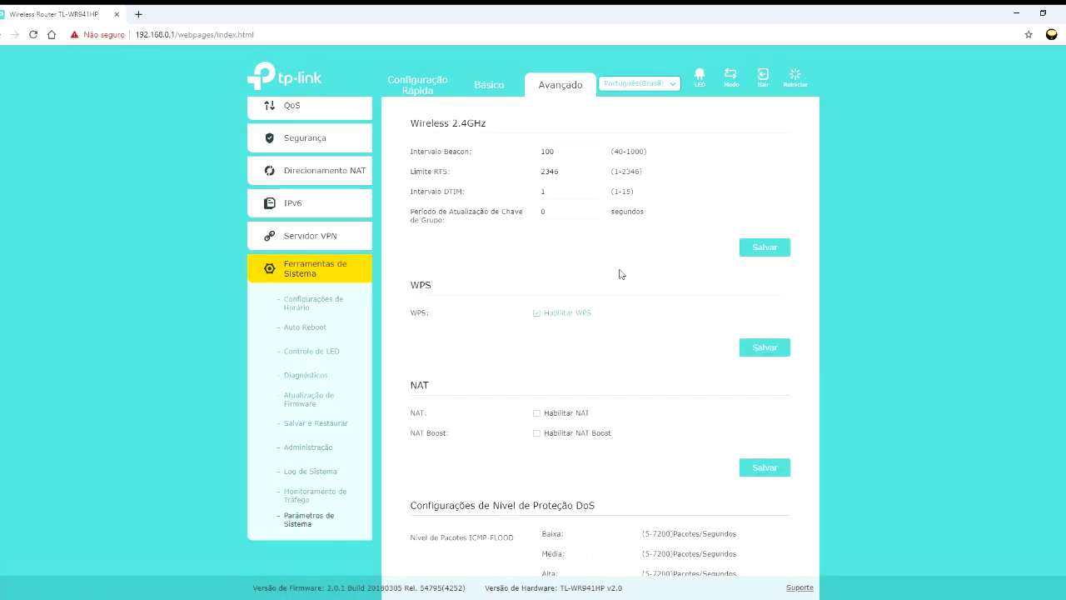
scroll(621, 273, down, 3)
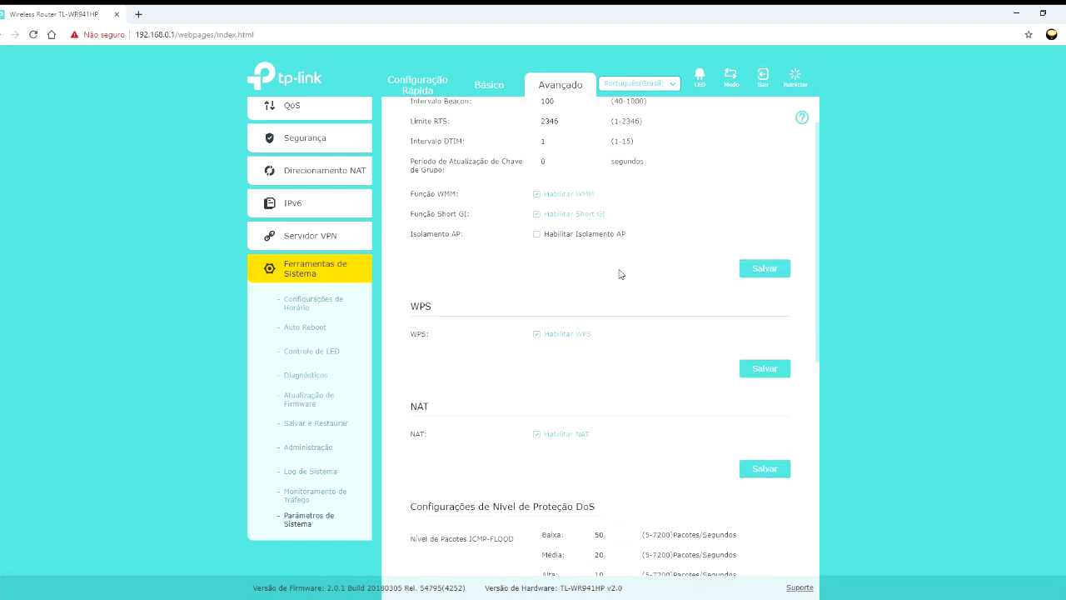
scroll(615, 273, down, 1)
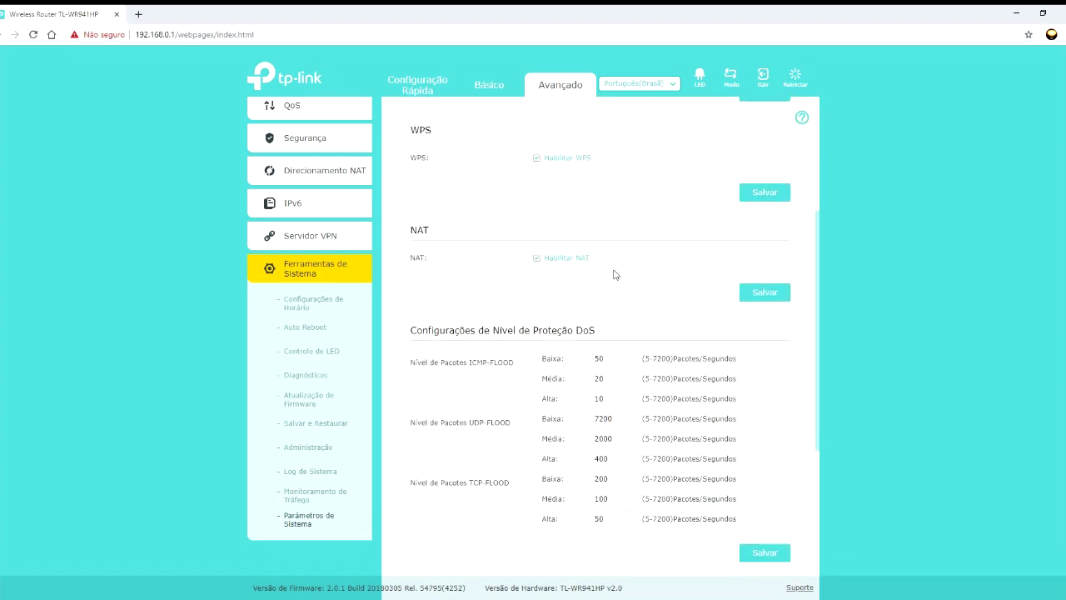
scroll(614, 274, down, 3)
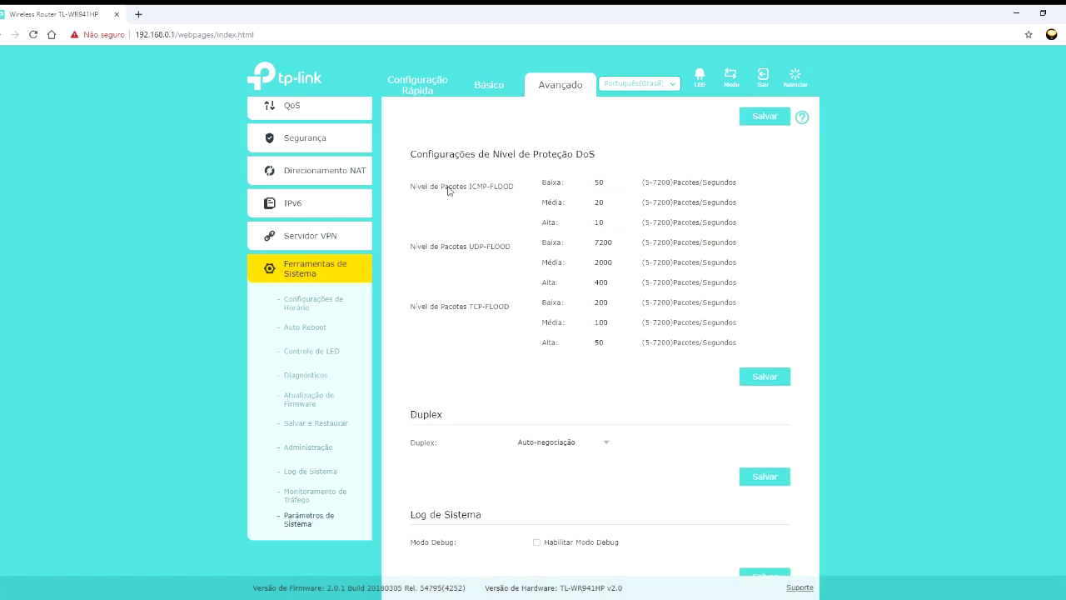
scroll(533, 403, down, 1)
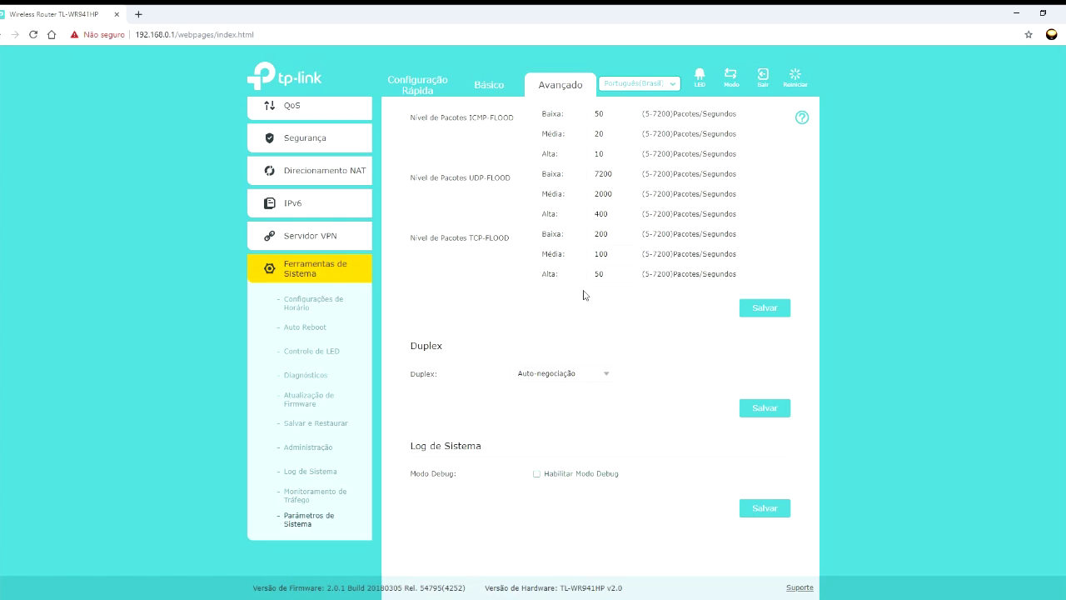
scroll(579, 275, up, 4)
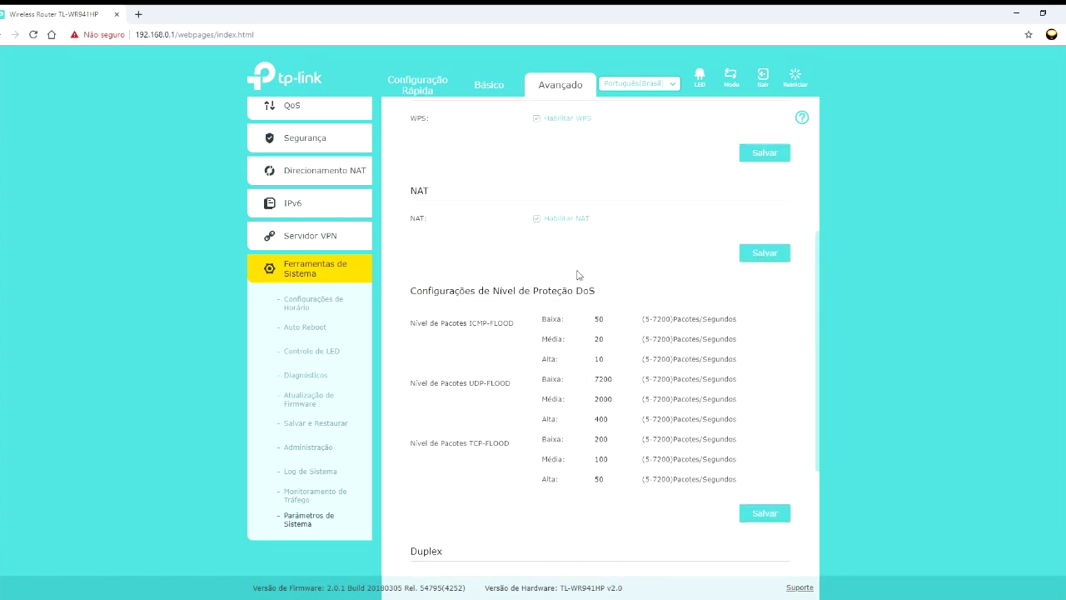
scroll(579, 275, up, 3)
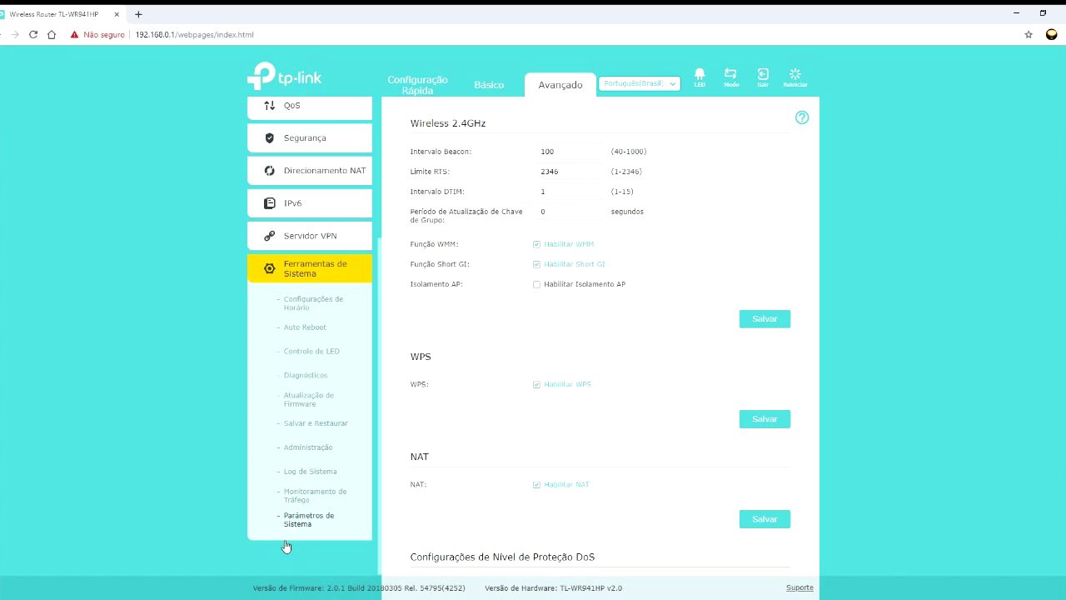
- Download the configuration backup backup-TL_WR941HP-2019-03-14.bin from Salvar e Restaurar
click(293, 428)
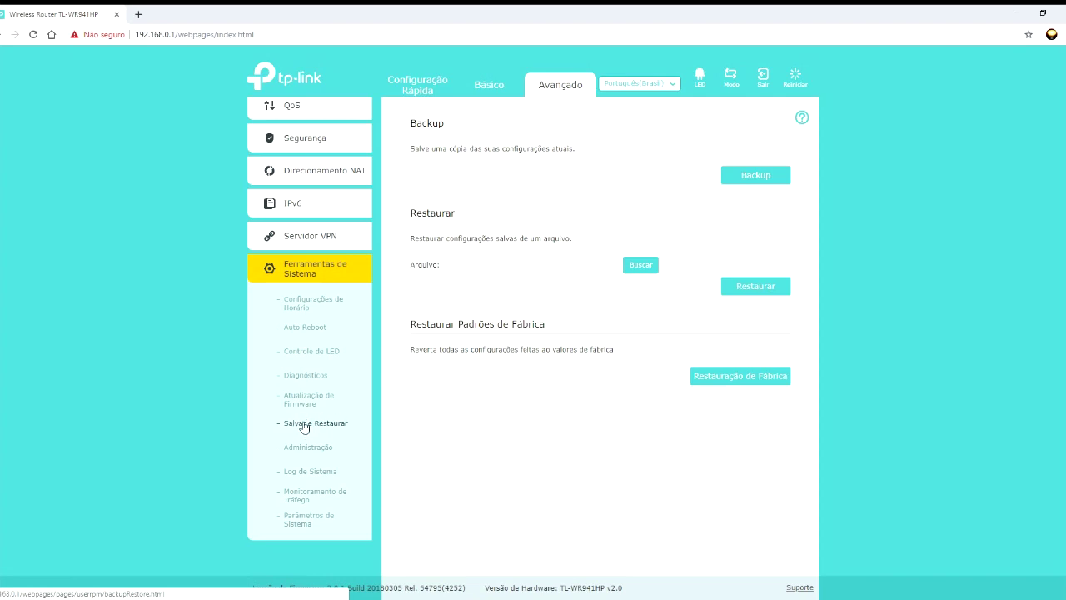
click(763, 176)
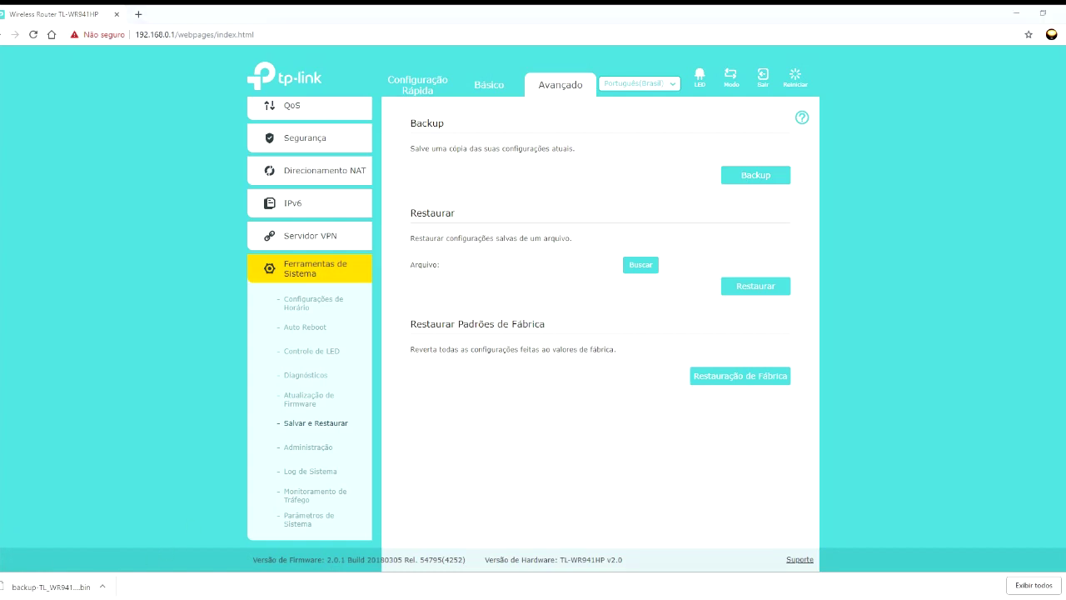
click(102, 587)
- Rename the downloaded backup file to 'Roteador Principal.bin' in its Downloads folder
click(133, 546)
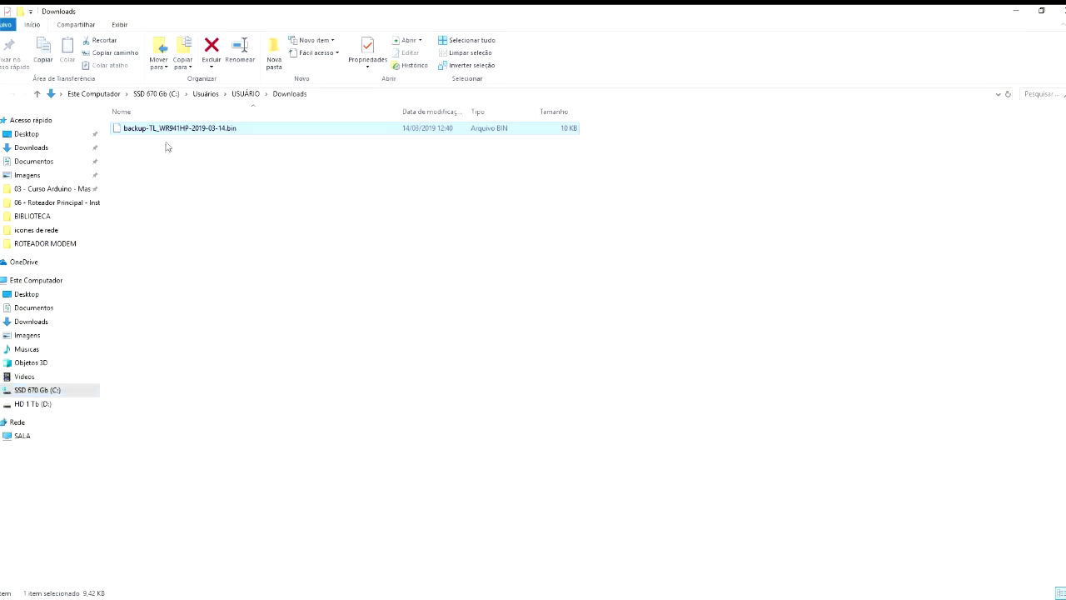
key(F2)
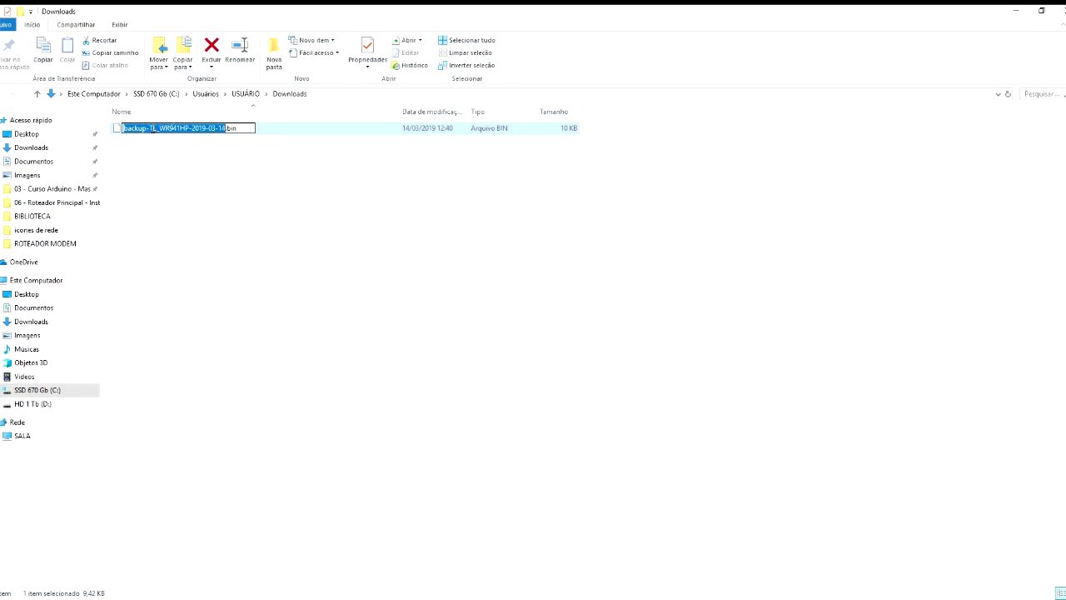
text(Roteador Principal)
key(BackSpace)
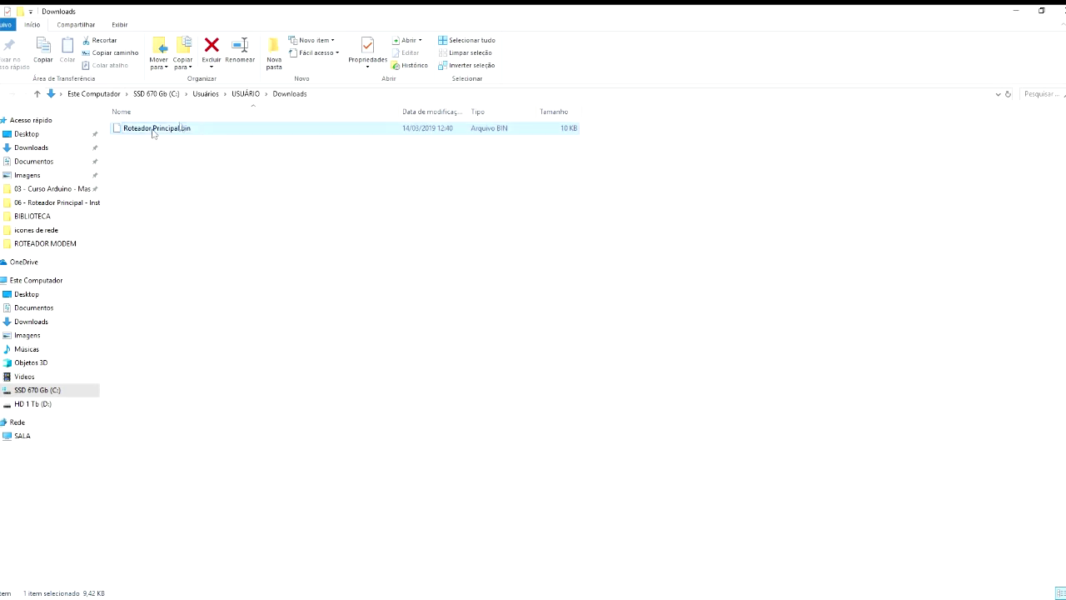
key(shift+Home)
click(216, 161)
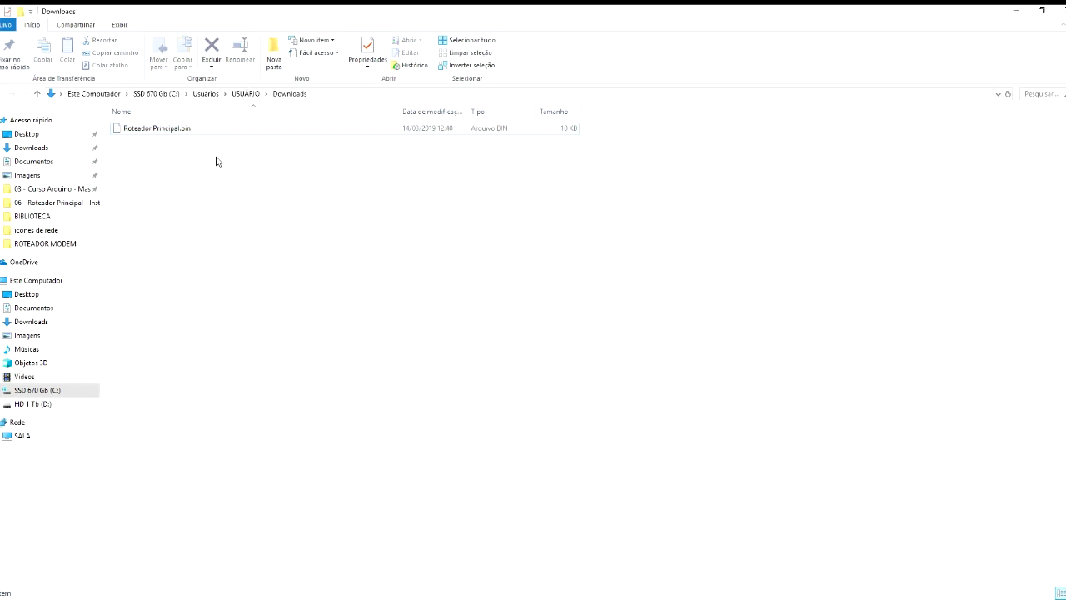
click(166, 598)
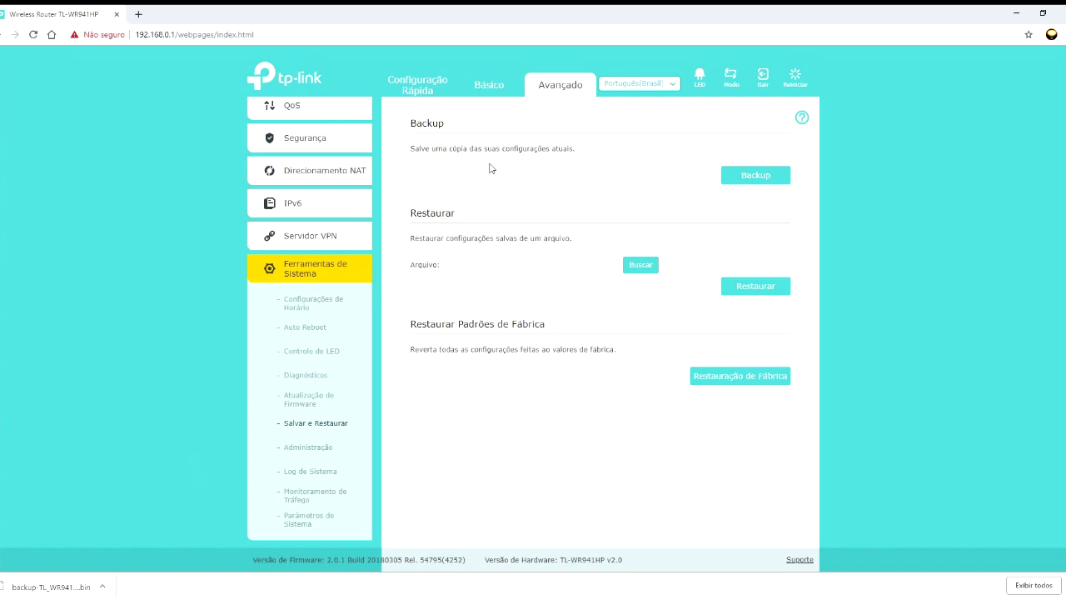
- Select Roteador Principal.bin as the configuration file to restore from
click(644, 266)
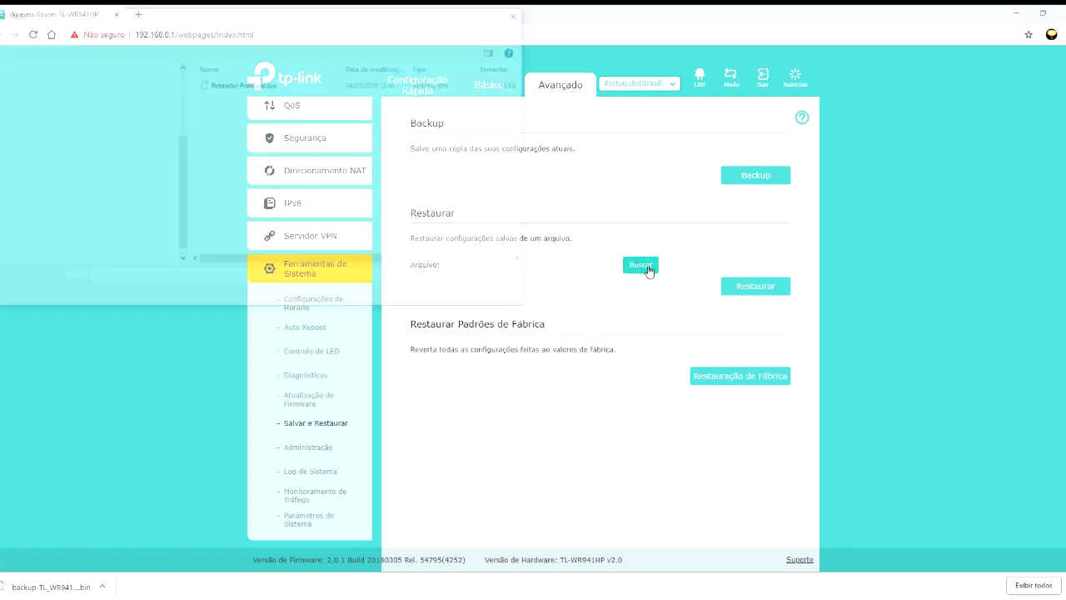
click(256, 86)
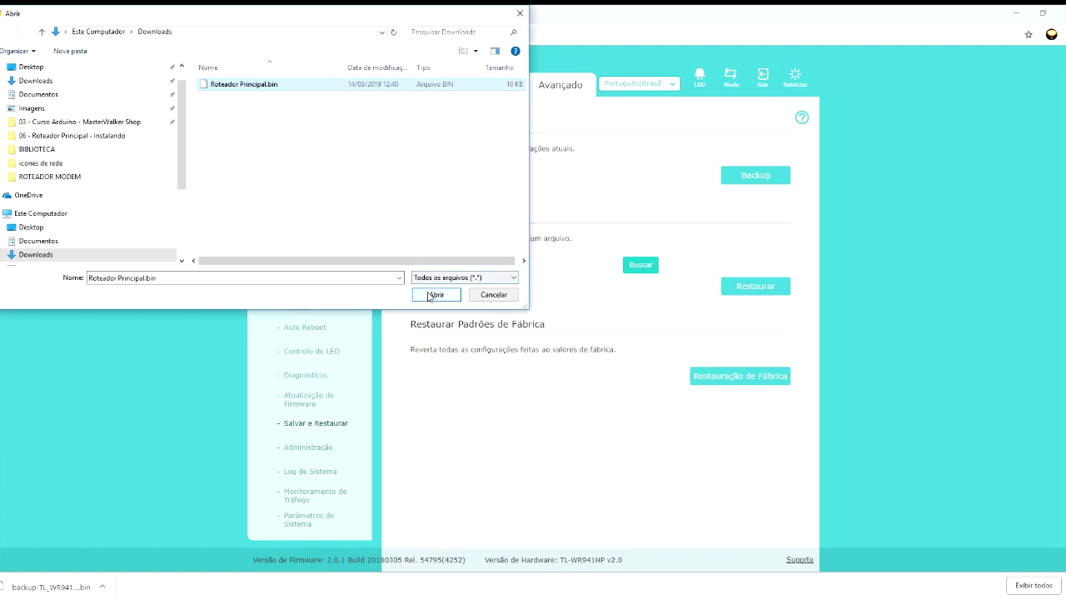
click(433, 296)
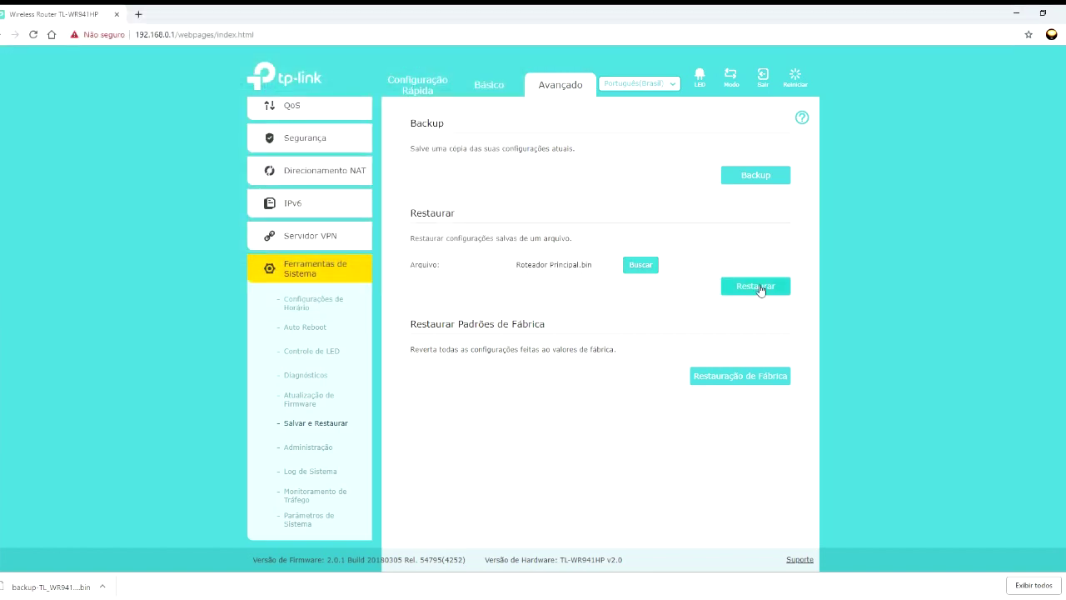
- Start and cancel both the restore and the factory reset, then reboot the router
click(759, 289)
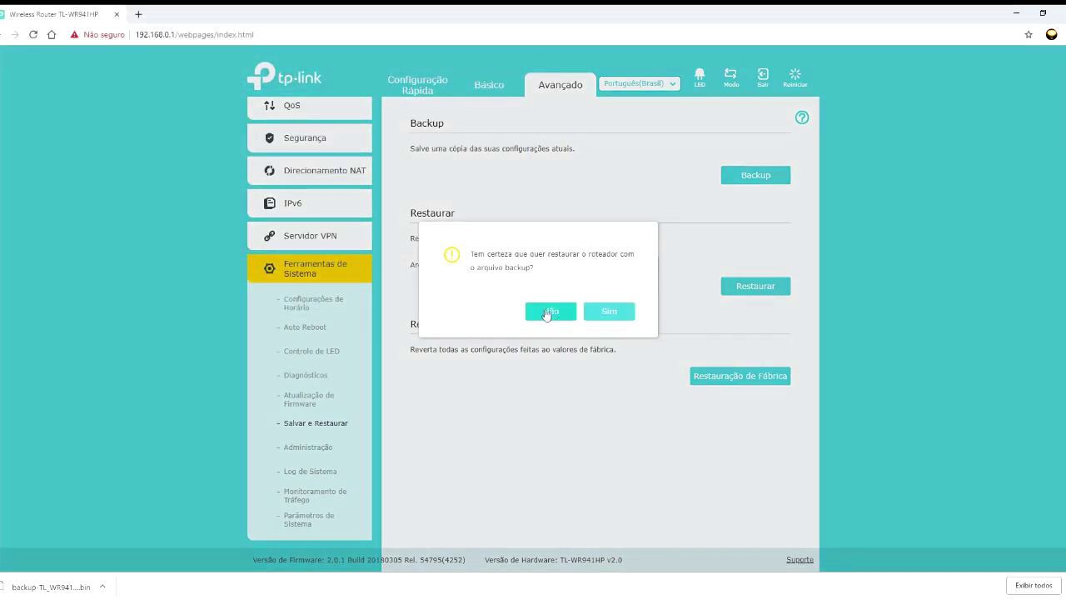
click(543, 316)
click(740, 379)
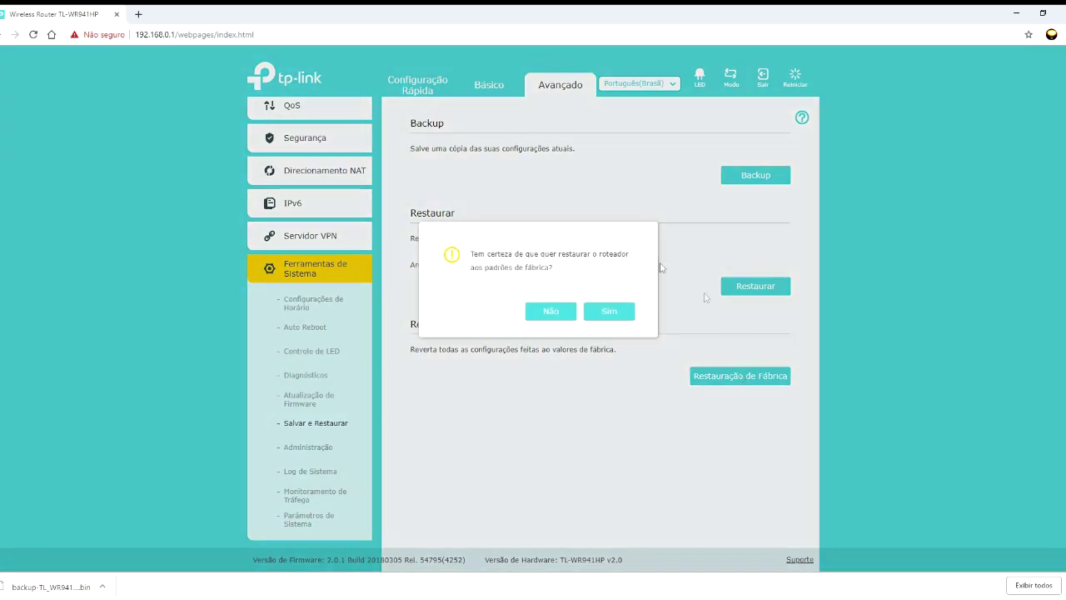
click(564, 316)
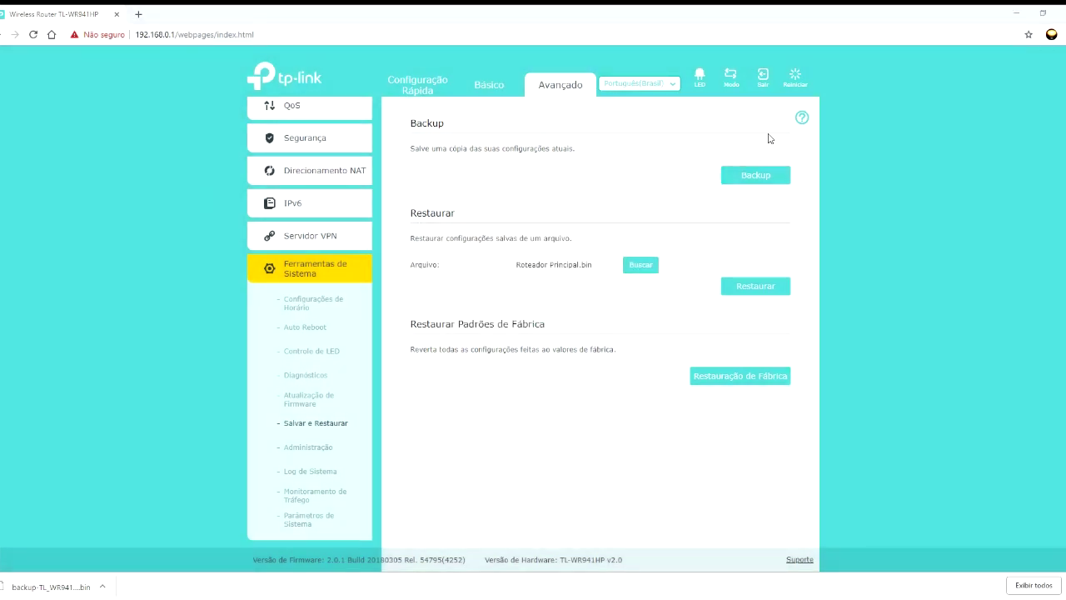
click(796, 77)
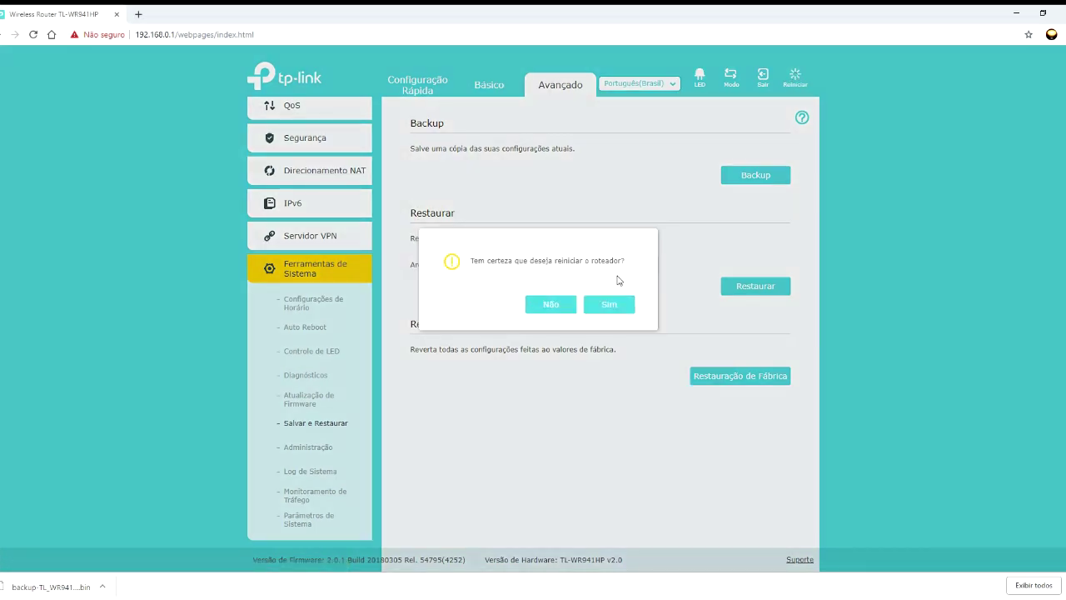
click(609, 306)
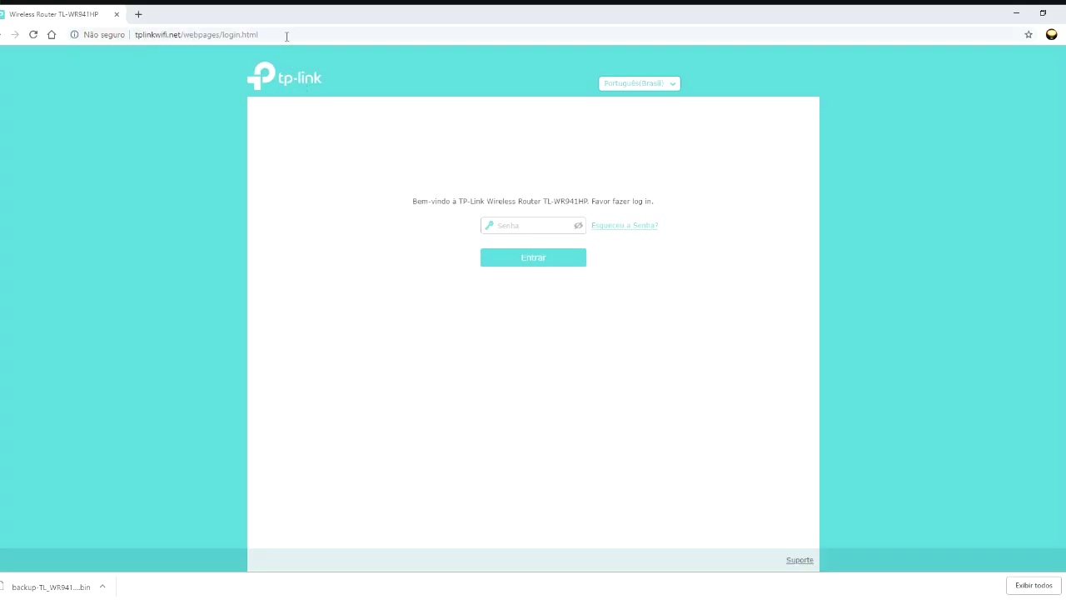
- Search Google for 'teste' and open an internet speed test site
click(286, 36)
text(google.com.br)
key(Return)
text(teste)
key(Return)
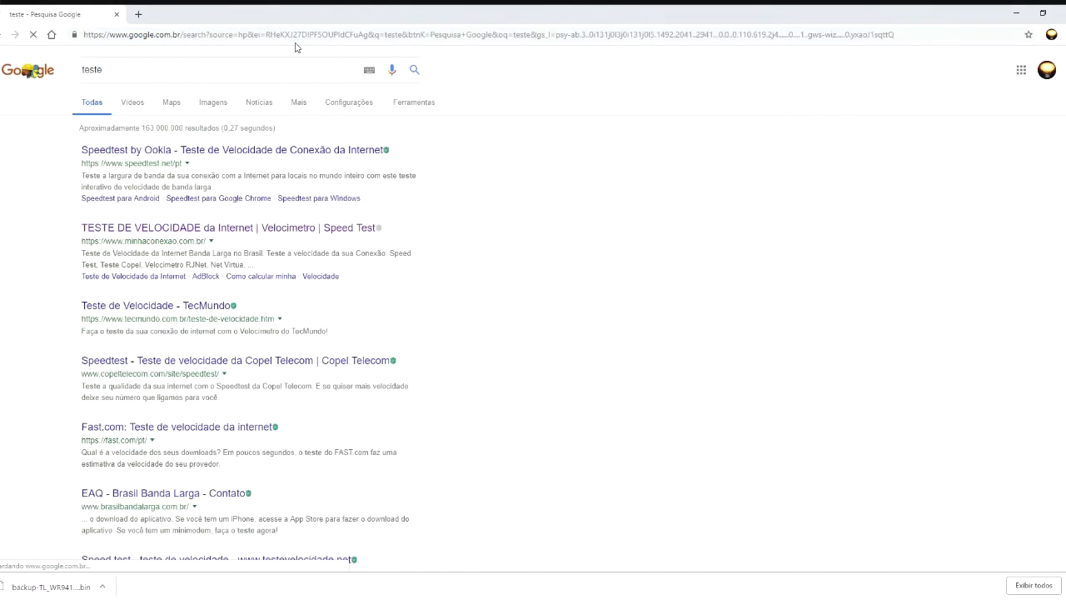
click(188, 230)
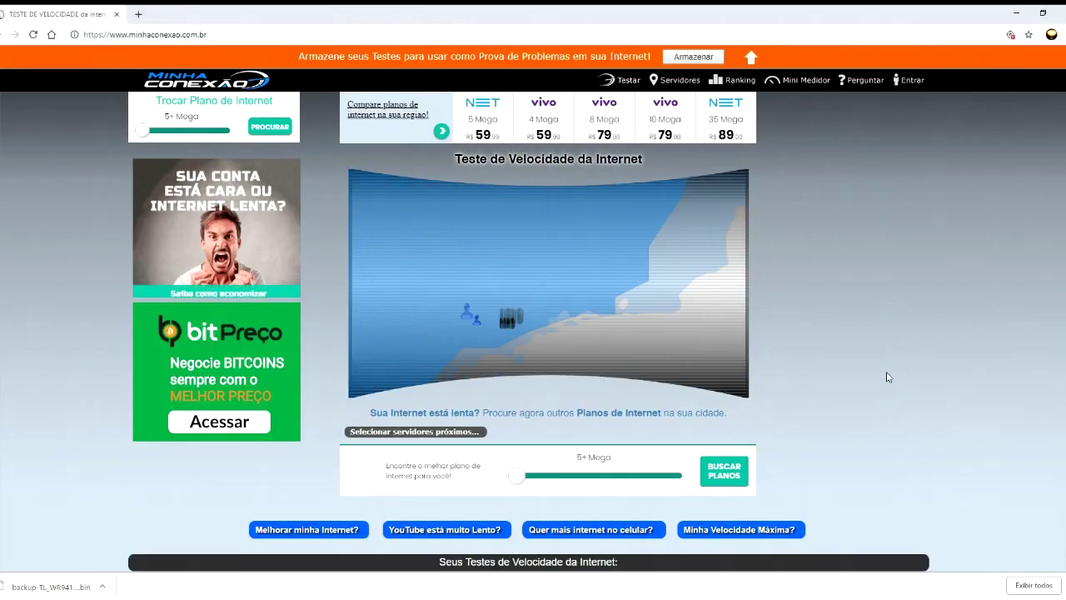